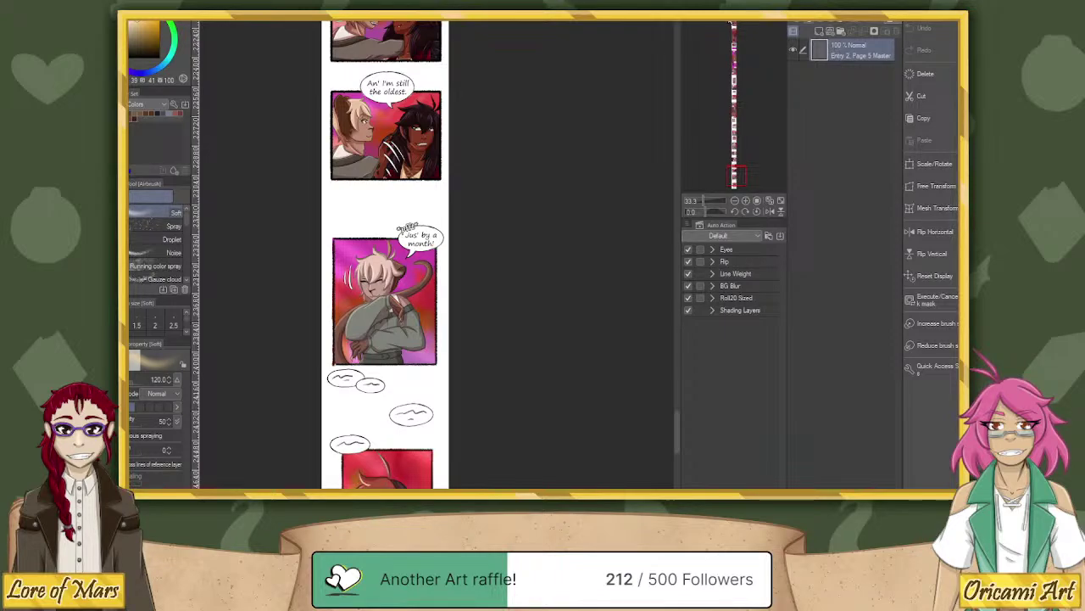
Switch to Master 2 Part 1 and zoom in on the 'One more stop…' and jingle panels.
{"action": "key", "text": "ctrl+Tab"}
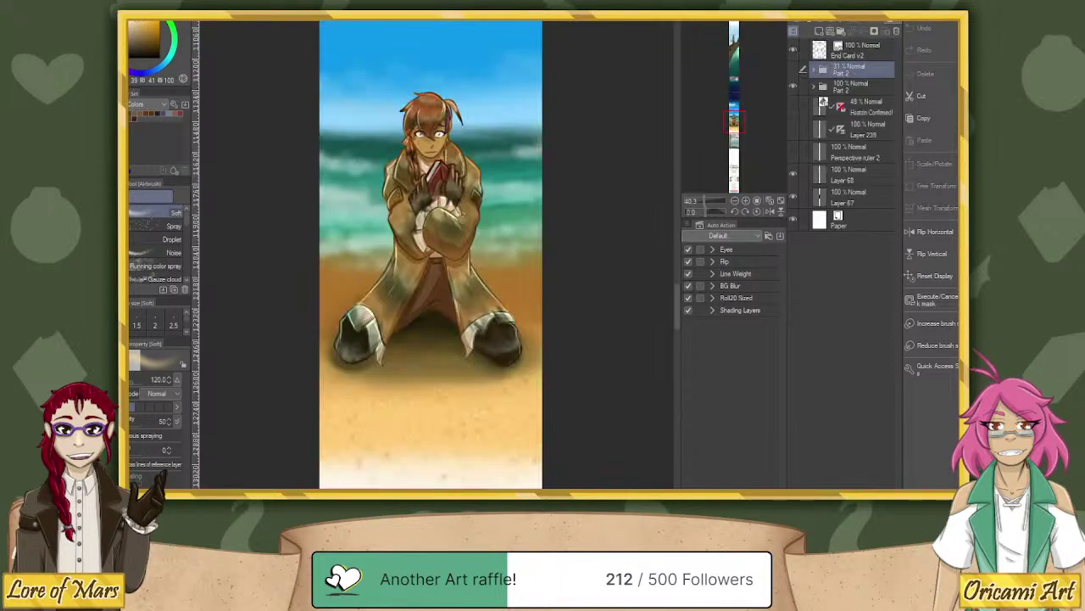
{"action": "key", "text": "ctrl+Tab"}
{"action": "key", "text": "ctrl+Tab"}
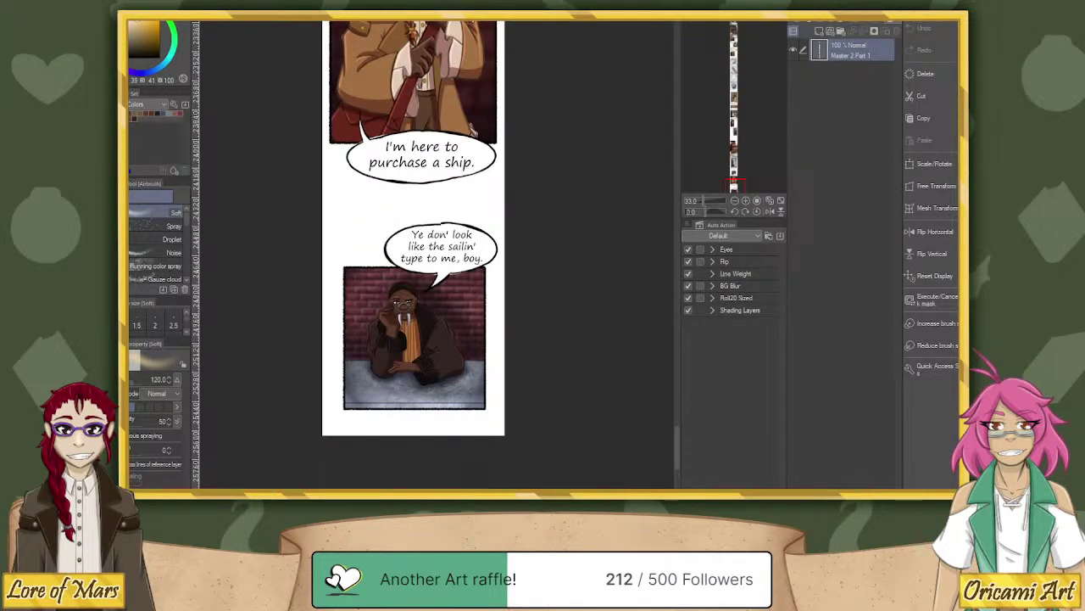
{"action": "left_click_drag", "start_coordinate": [732, 187], "coordinate": [734, 105]}
{"action": "key", "text": "ctrl+Tab"}
{"action": "key", "text": "ctrl+Tab"}
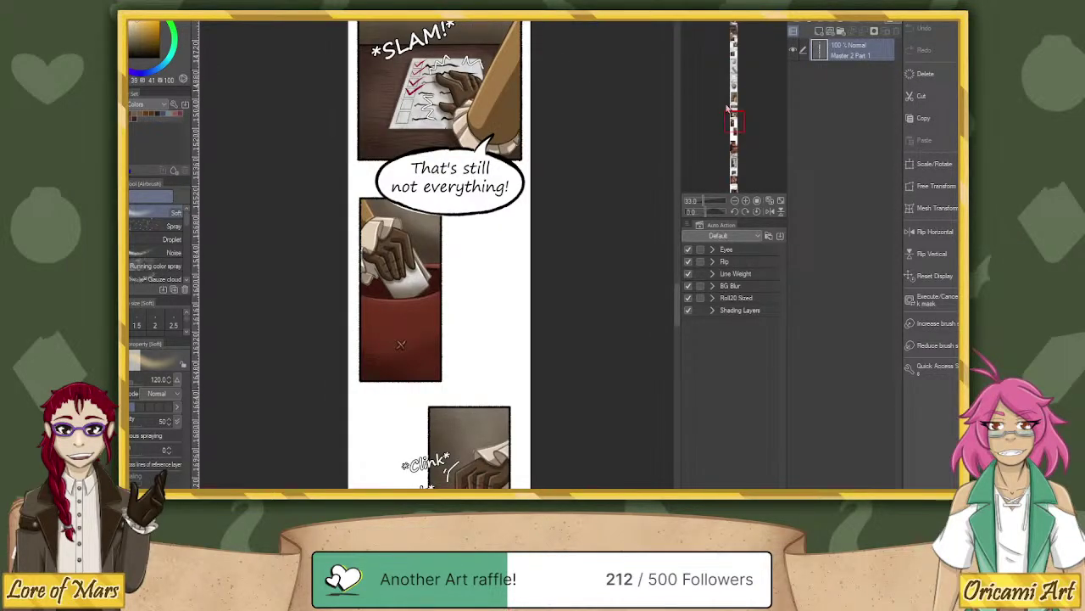
{"action": "left_click_drag", "start_coordinate": [734, 148], "coordinate": [735, 174]}
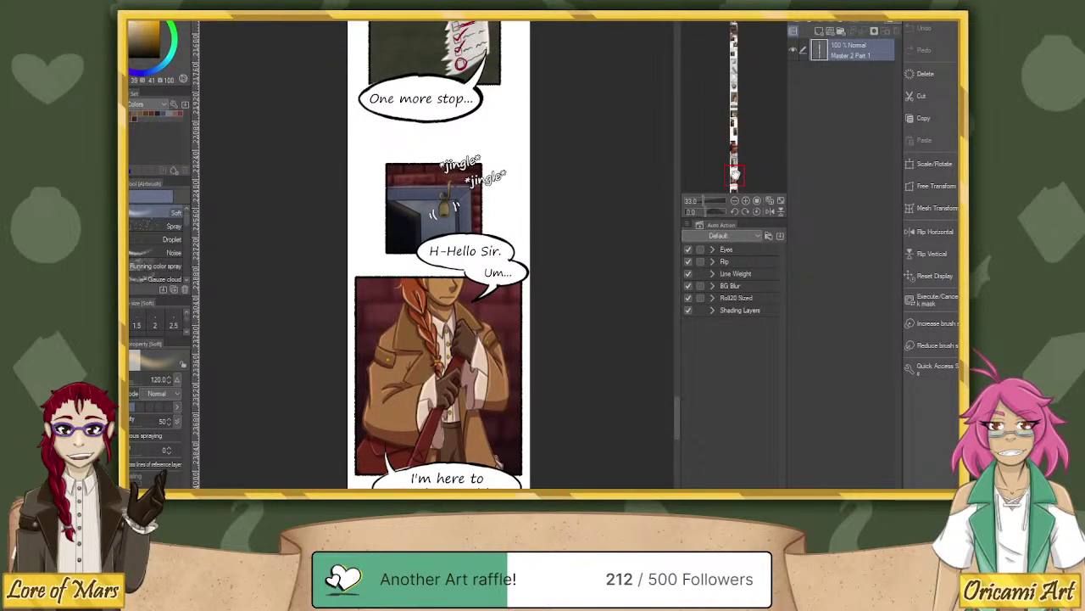
{"action": "scroll", "coordinate": [649, 184], "scroll_direction": "up", "scroll_amount": 2}
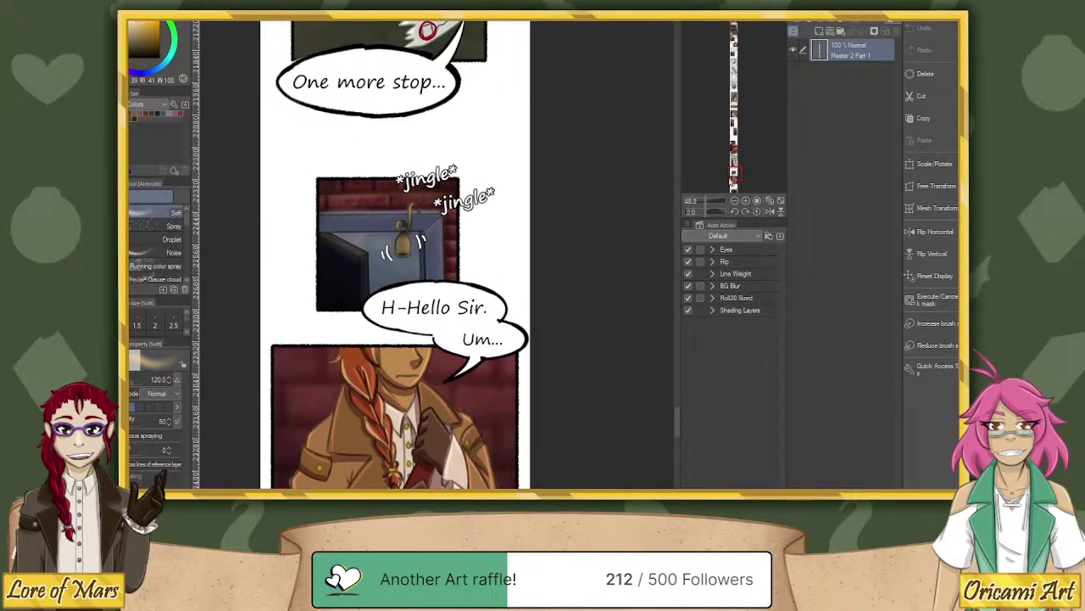
{"action": "left_click_drag", "start_coordinate": [732, 179], "coordinate": [732, 176]}
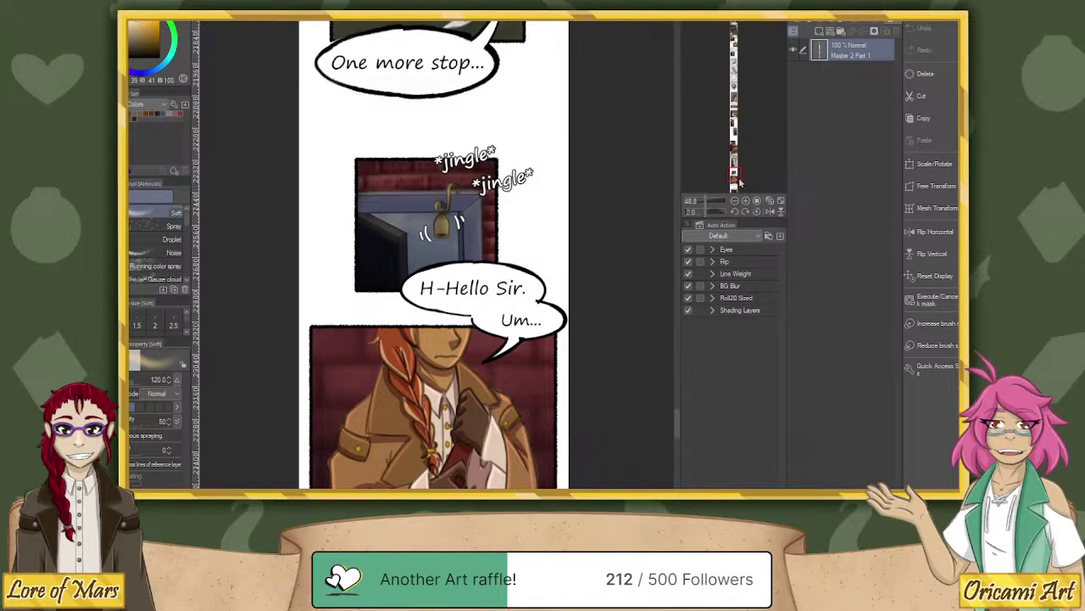
{"action": "mouse_move", "coordinate": [736, 178]}
{"action": "left_mouse_down"}
{"action": "mouse_move", "coordinate": [738, 78]}
{"action": "mouse_move", "coordinate": [737, 189]}
{"action": "mouse_move", "coordinate": [740, 176]}
{"action": "left_mouse_up"}
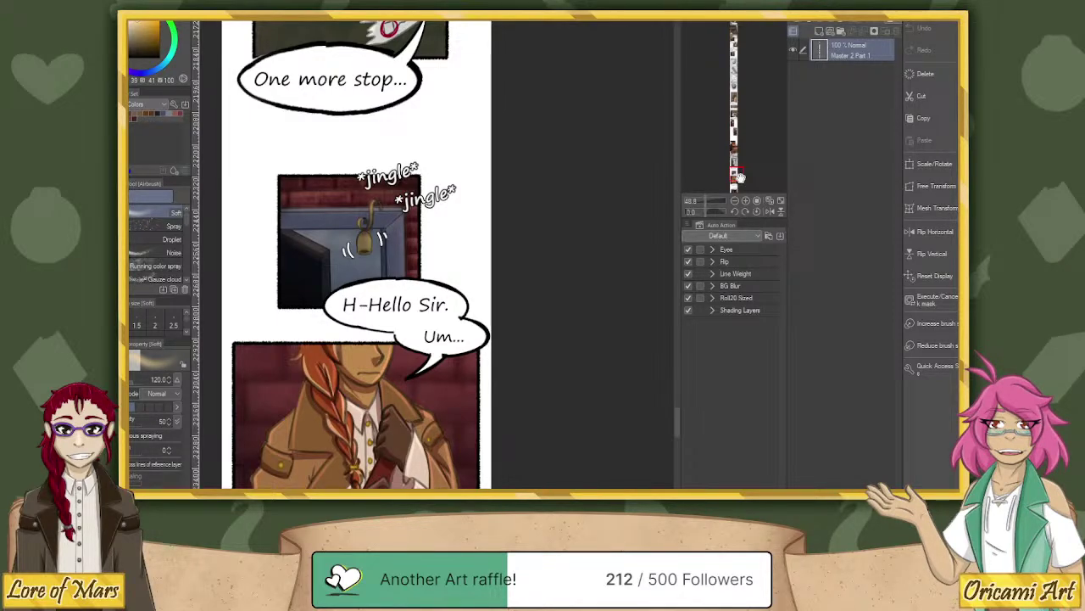
{"action": "scroll", "coordinate": [497, 85], "scroll_direction": "down", "scroll_amount": 3}
{"action": "left_click", "coordinate": [735, 161]}
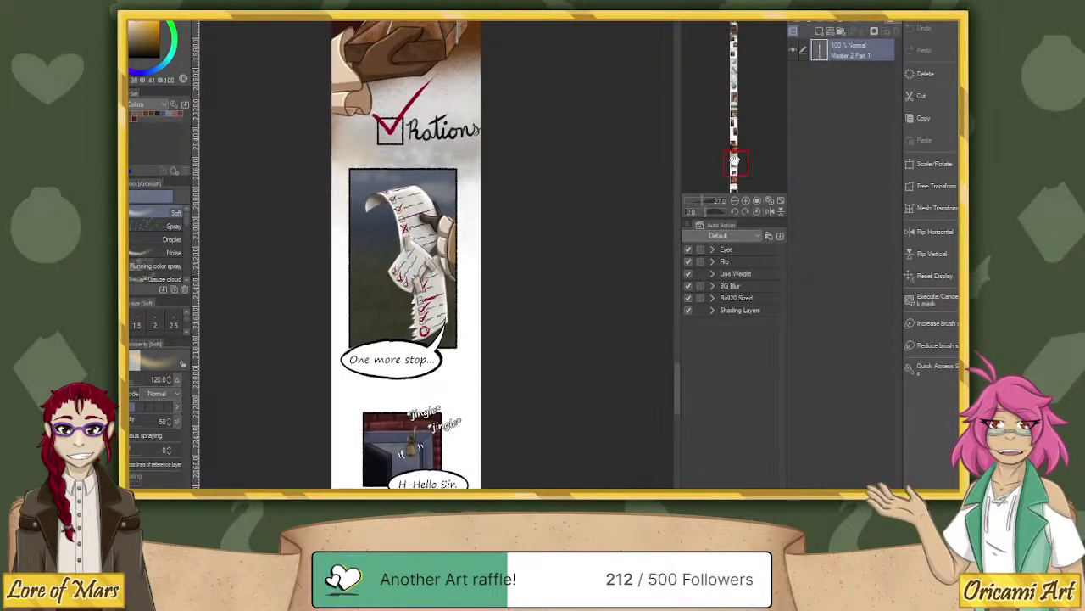
{"action": "scroll", "coordinate": [653, 158], "scroll_direction": "down", "scroll_amount": 2}
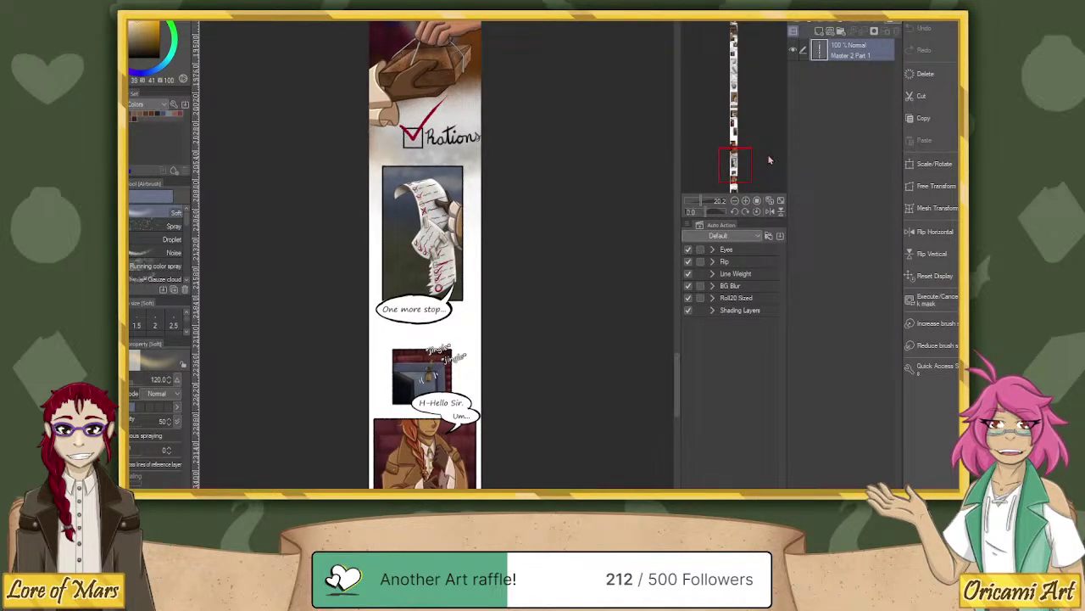
{"action": "left_click_drag", "start_coordinate": [736, 166], "coordinate": [734, 123]}
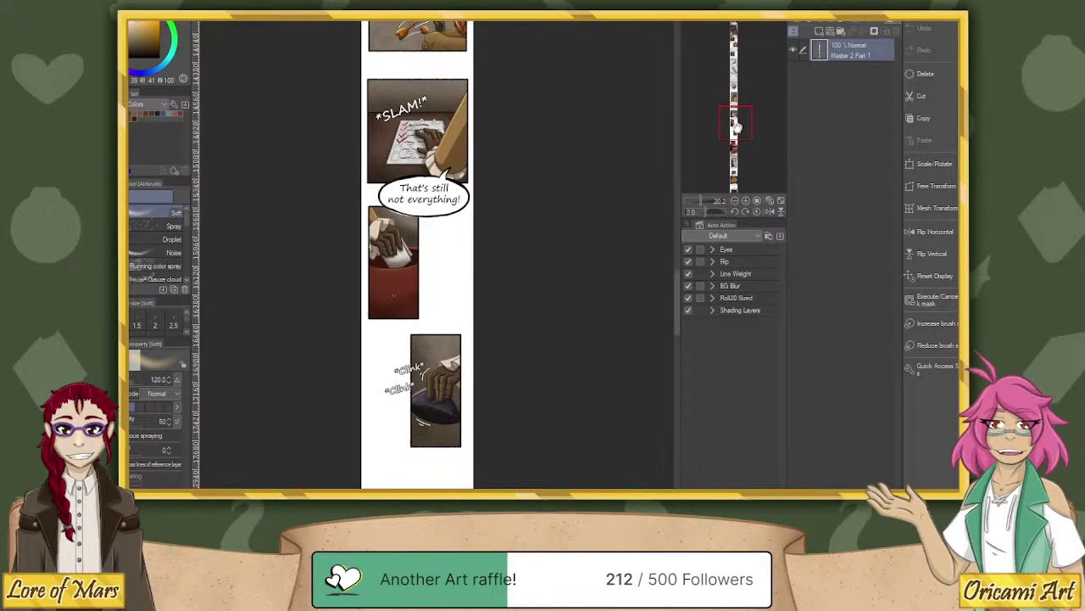
{"action": "left_click_drag", "start_coordinate": [734, 123], "coordinate": [735, 147]}
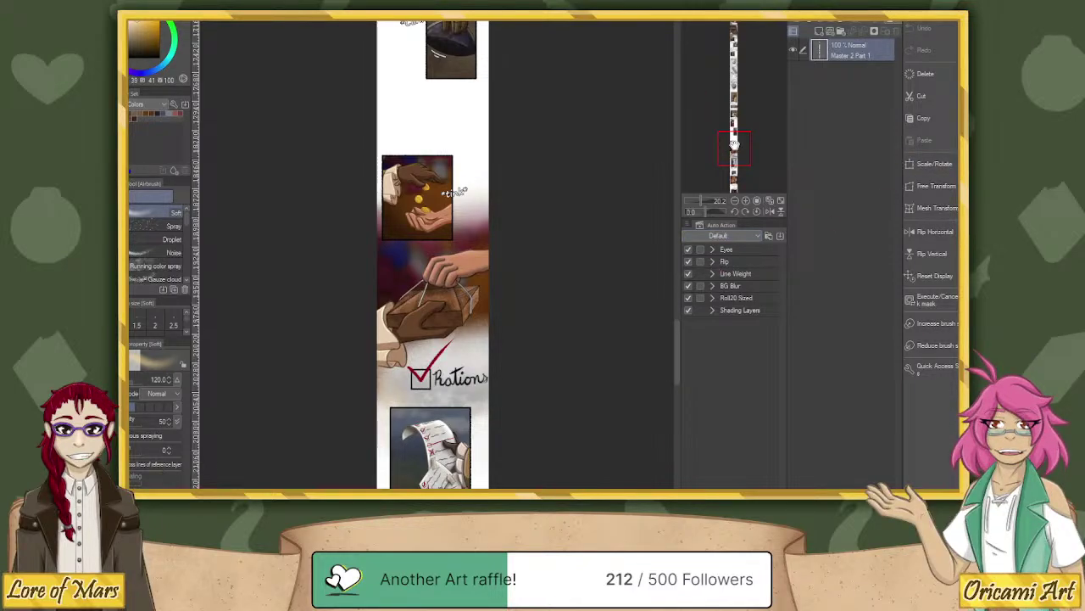
{"action": "left_click_drag", "start_coordinate": [734, 144], "coordinate": [735, 152]}
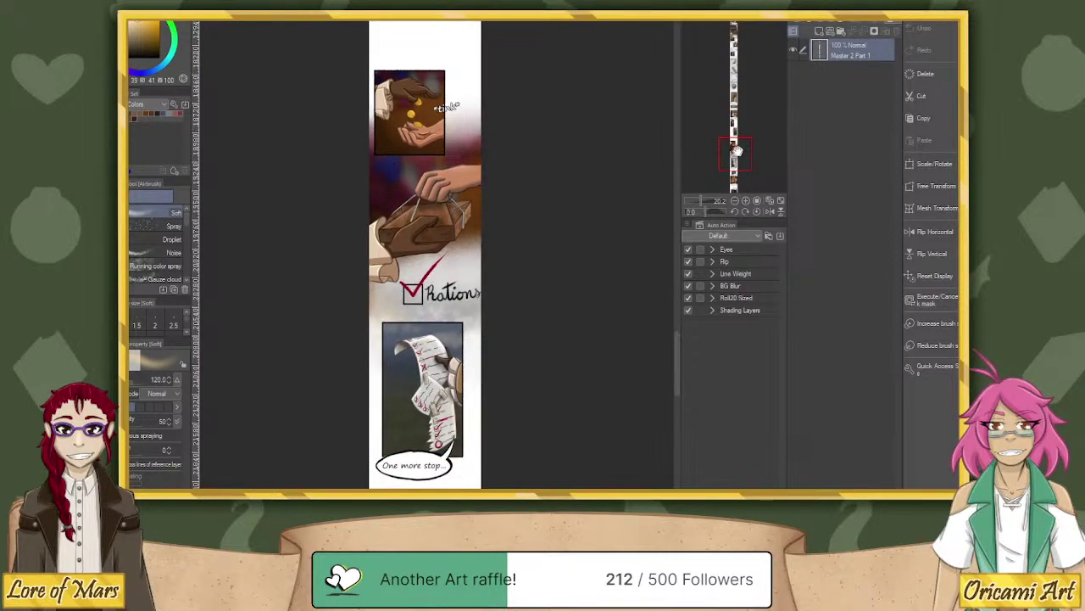
{"action": "scroll", "coordinate": [373, 188], "scroll_direction": "down", "scroll_amount": 5}
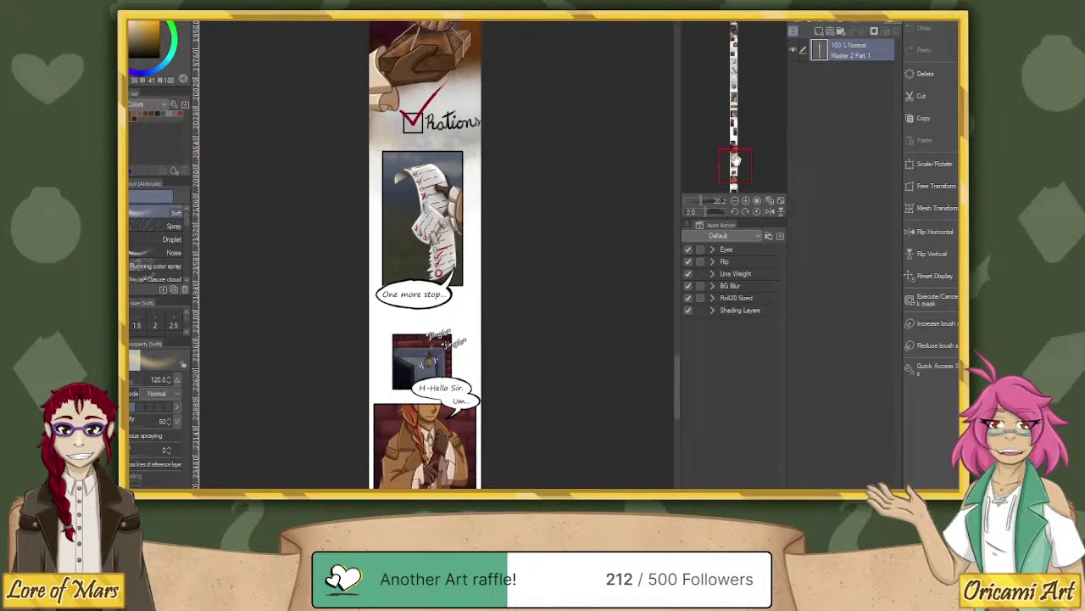
{"action": "left_click_drag", "start_coordinate": [734, 162], "coordinate": [735, 170]}
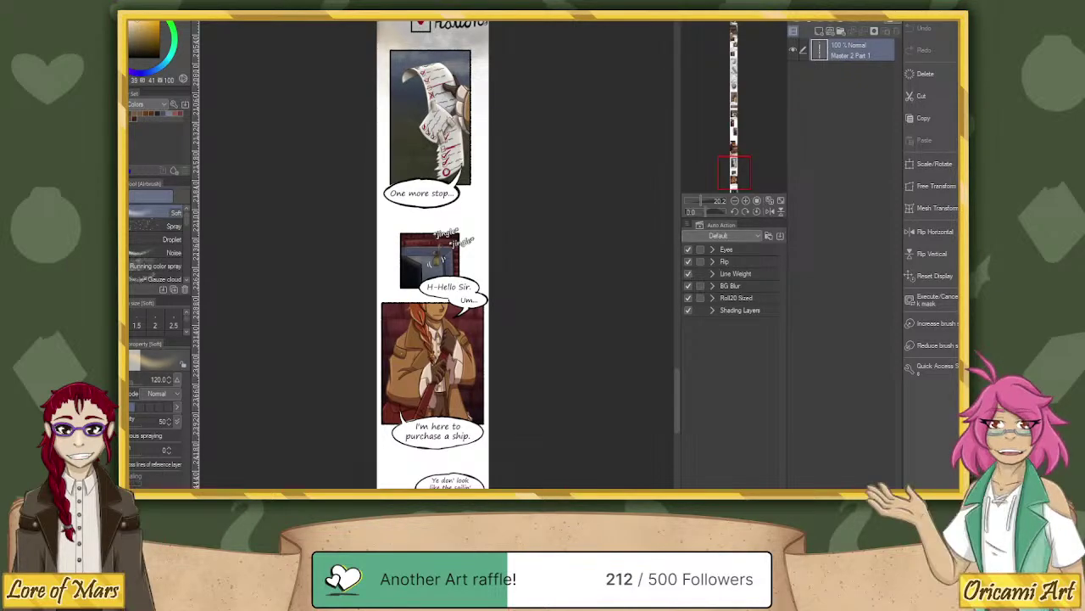
Open Entry 2 Page 13_003 from the Journal 1 > Entry 2, Page 13 (14) folder.
{"action": "key", "text": "ctrl+Tab"}
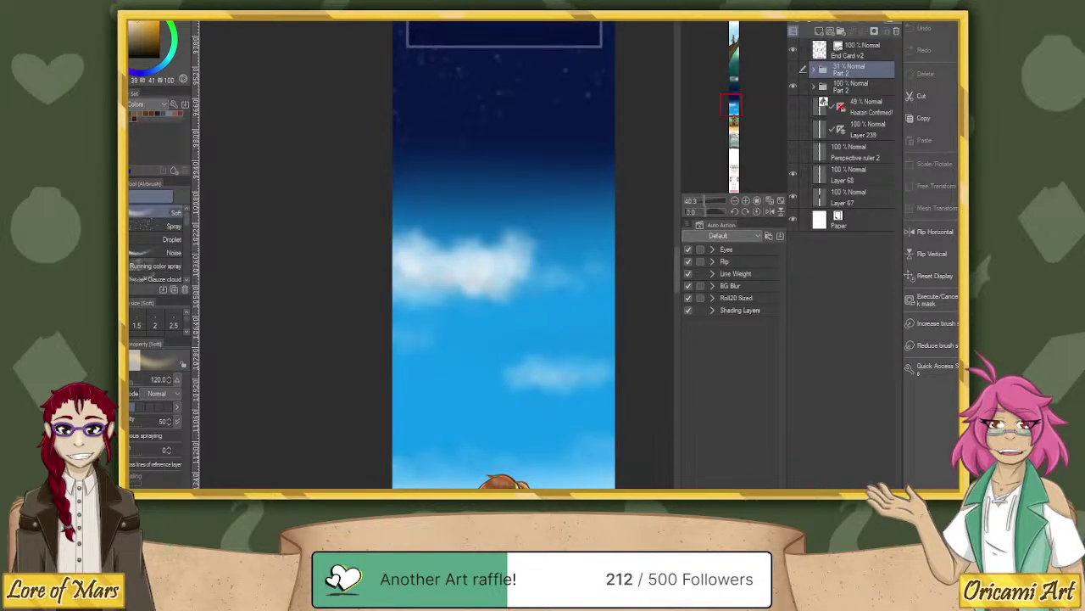
{"action": "key", "text": "ctrl+Tab"}
{"action": "key", "text": "ctrl+Tab"}
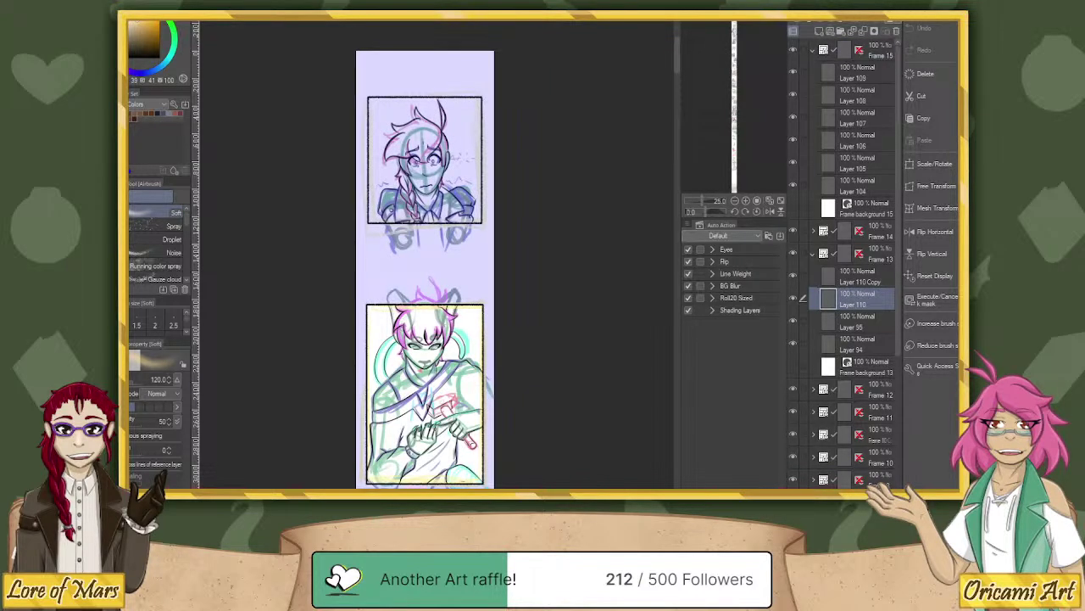
{"action": "key", "text": "ctrl+o"}
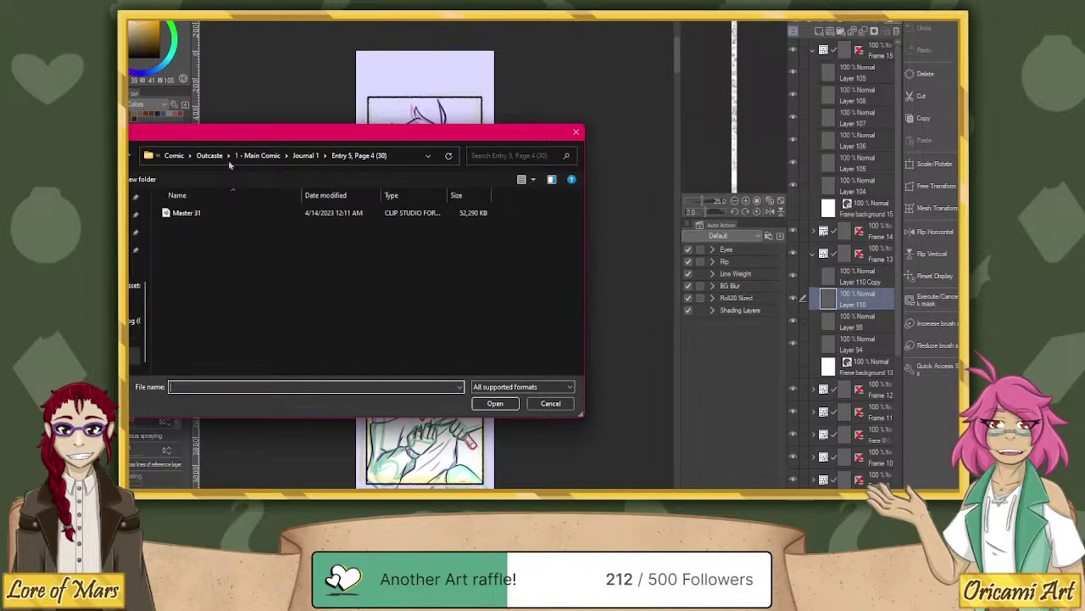
{"action": "left_click", "coordinate": [305, 155]}
{"action": "scroll", "coordinate": [297, 300], "scroll_direction": "down", "scroll_amount": 3}
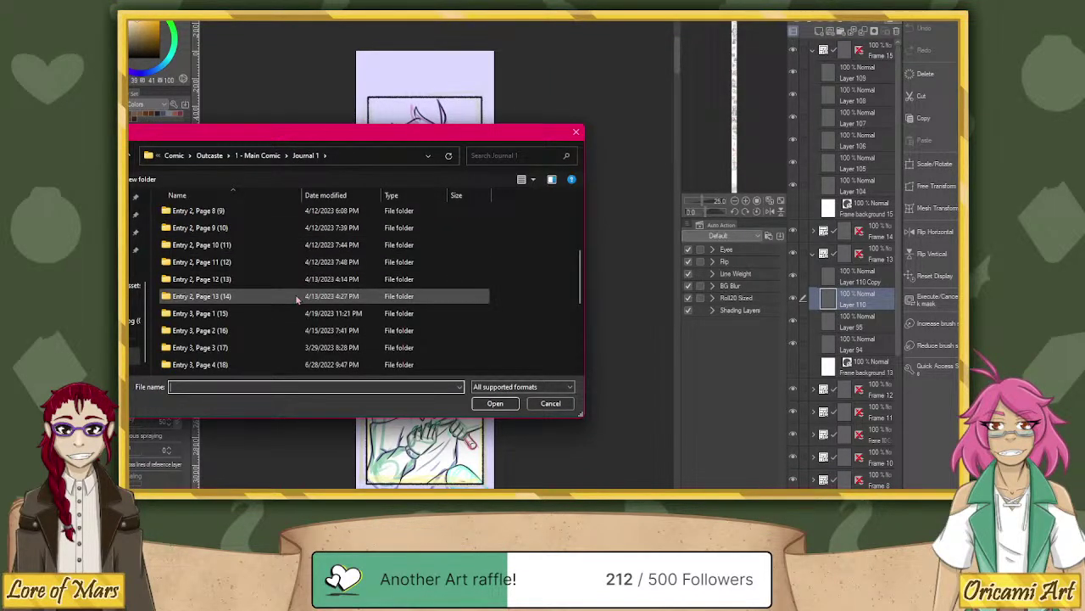
{"action": "scroll", "coordinate": [297, 300], "scroll_direction": "up", "scroll_amount": 1}
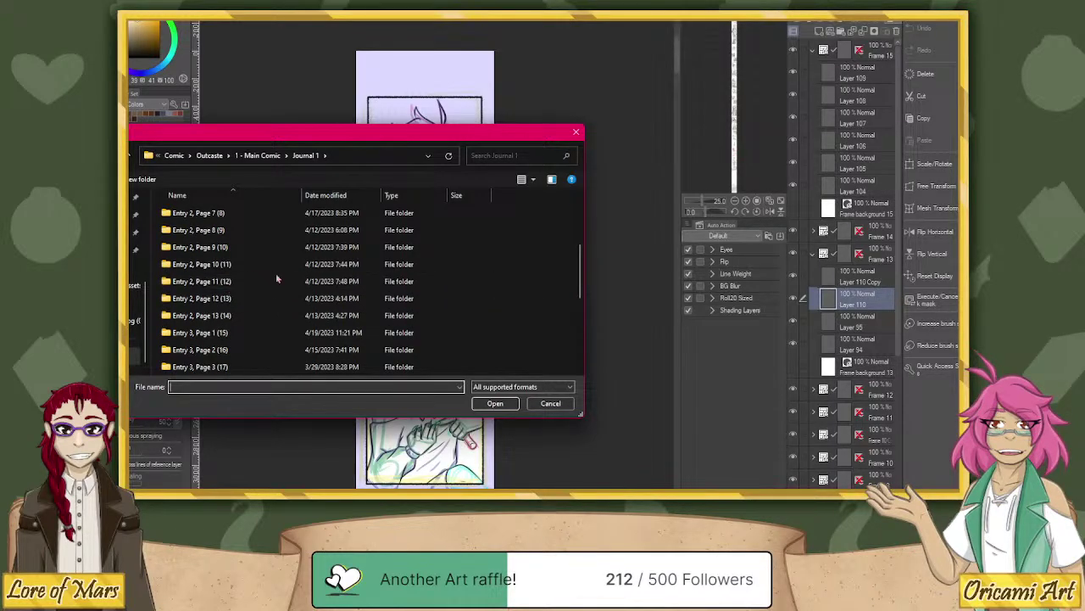
{"action": "double_click", "coordinate": [262, 317]}
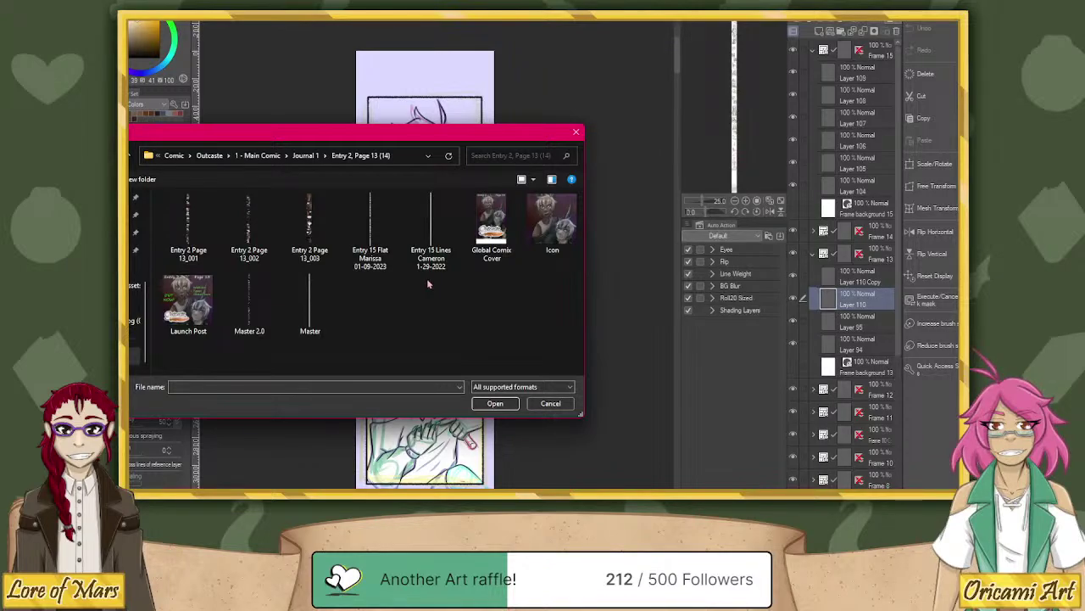
{"action": "double_click", "coordinate": [331, 233]}
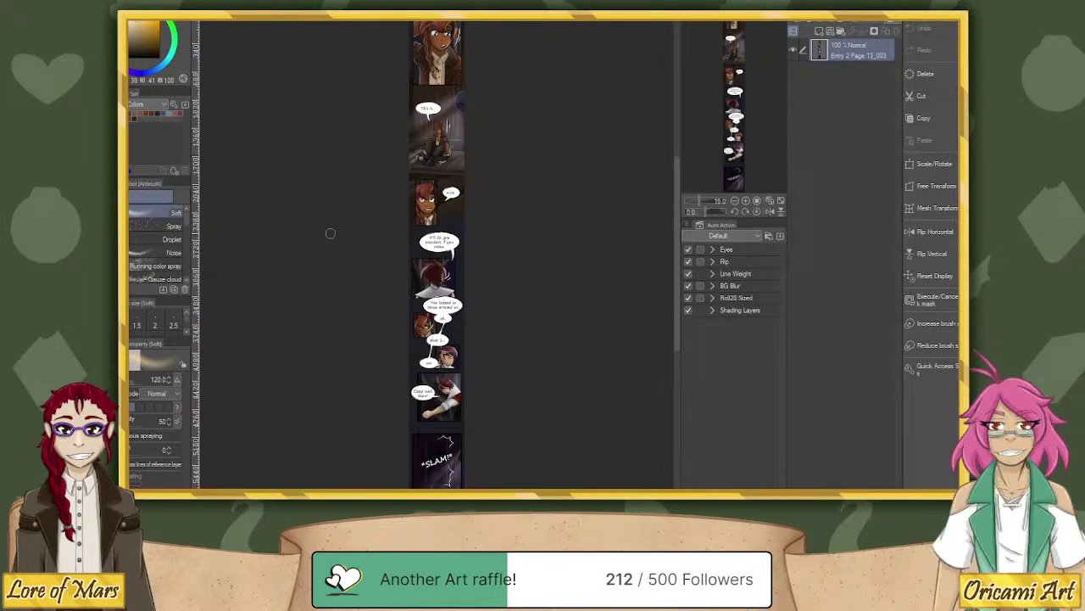
{"action": "scroll", "coordinate": [534, 122], "scroll_direction": "up", "scroll_amount": 2}
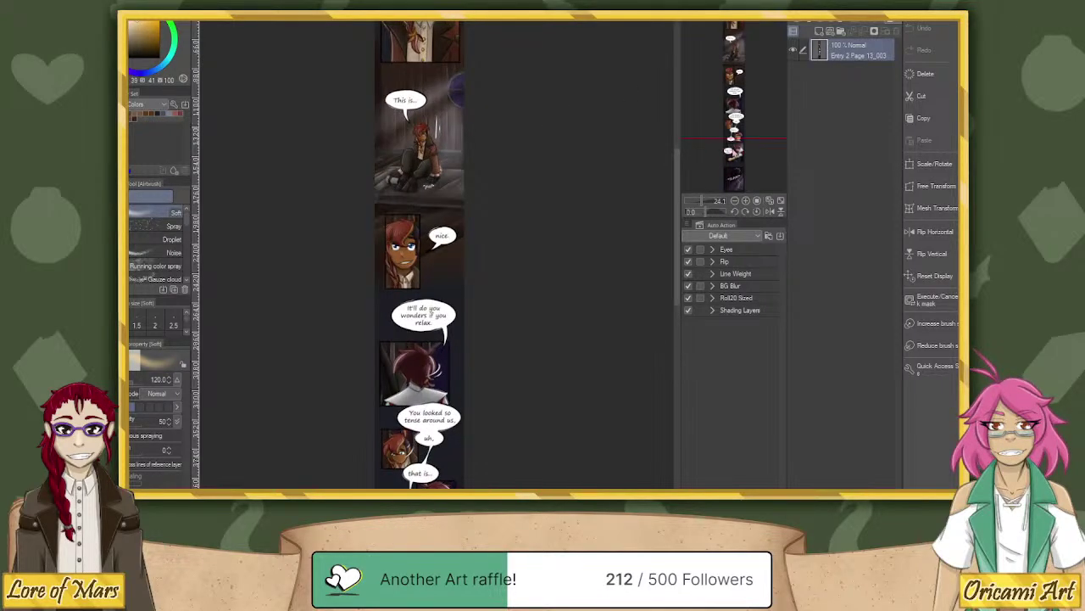
{"action": "left_click_drag", "start_coordinate": [736, 127], "coordinate": [751, 144]}
{"action": "key", "text": "ctrl+Tab"}
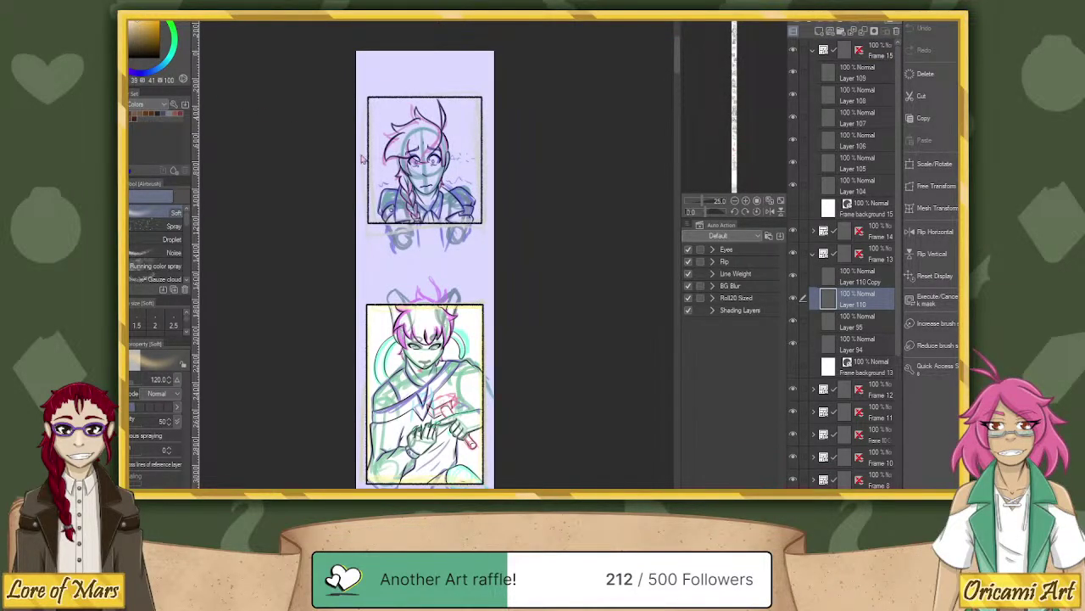
{"action": "key", "text": "ctrl+o"}
{"action": "key", "text": "Escape"}
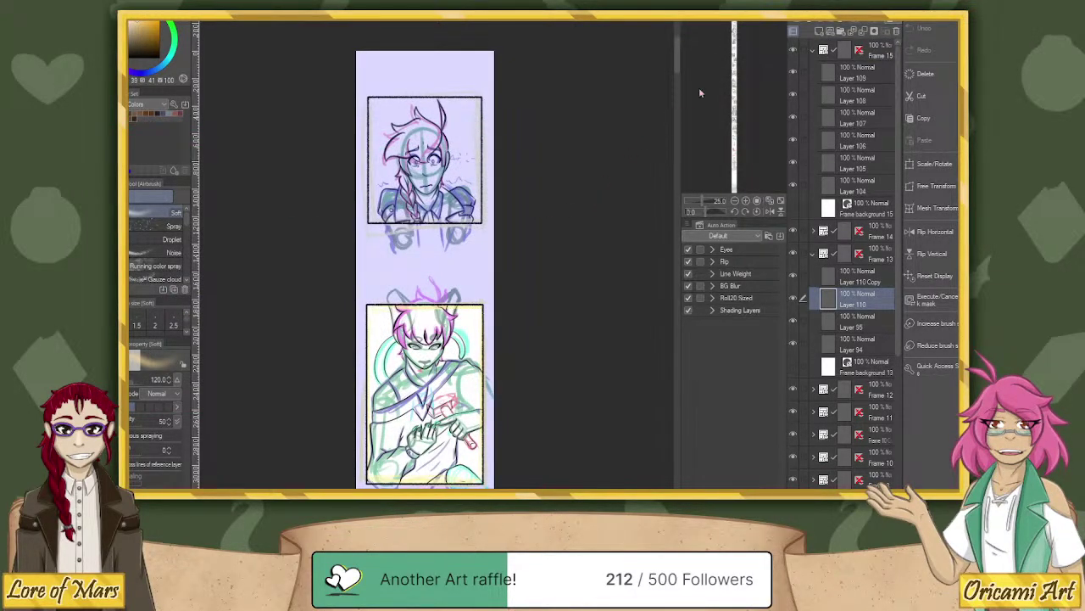
{"action": "key", "text": "ctrl+Tab"}
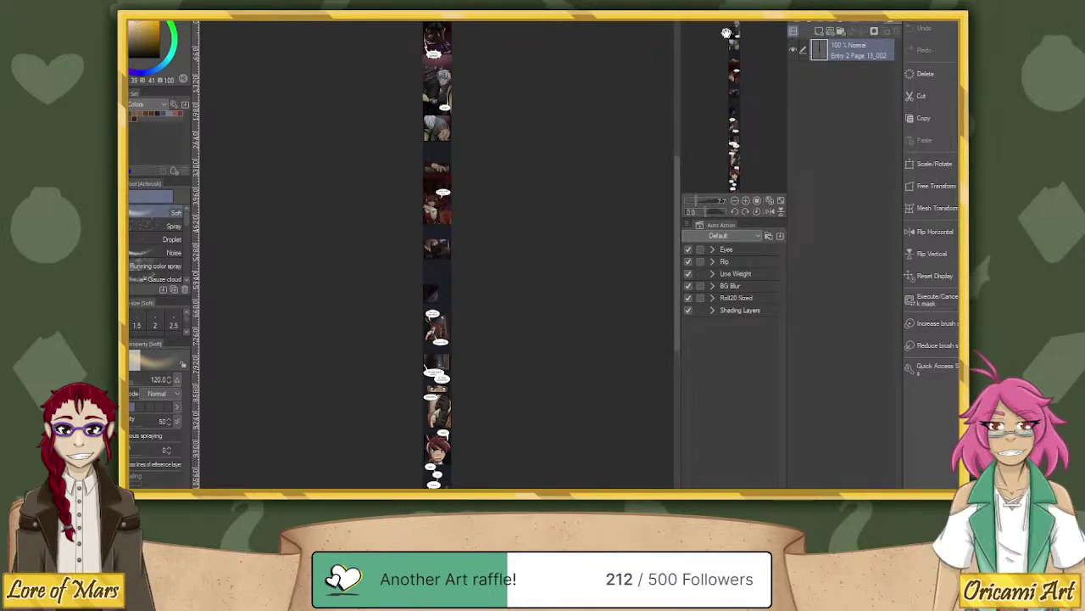
{"action": "left_click_drag", "start_coordinate": [726, 32], "coordinate": [750, 163]}
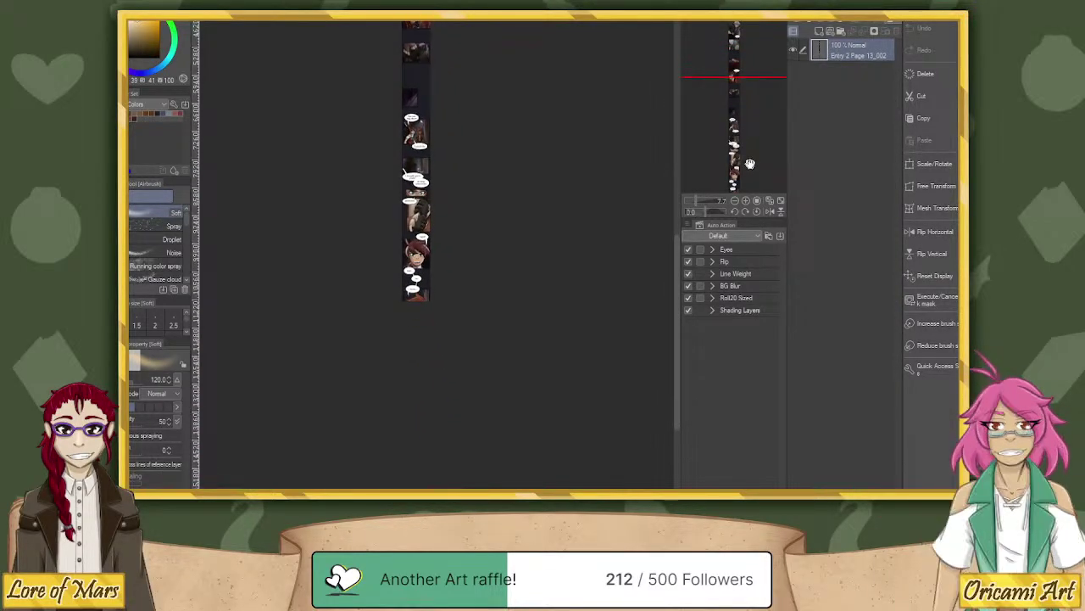
{"action": "scroll", "coordinate": [524, 238], "scroll_direction": "up", "scroll_amount": 3}
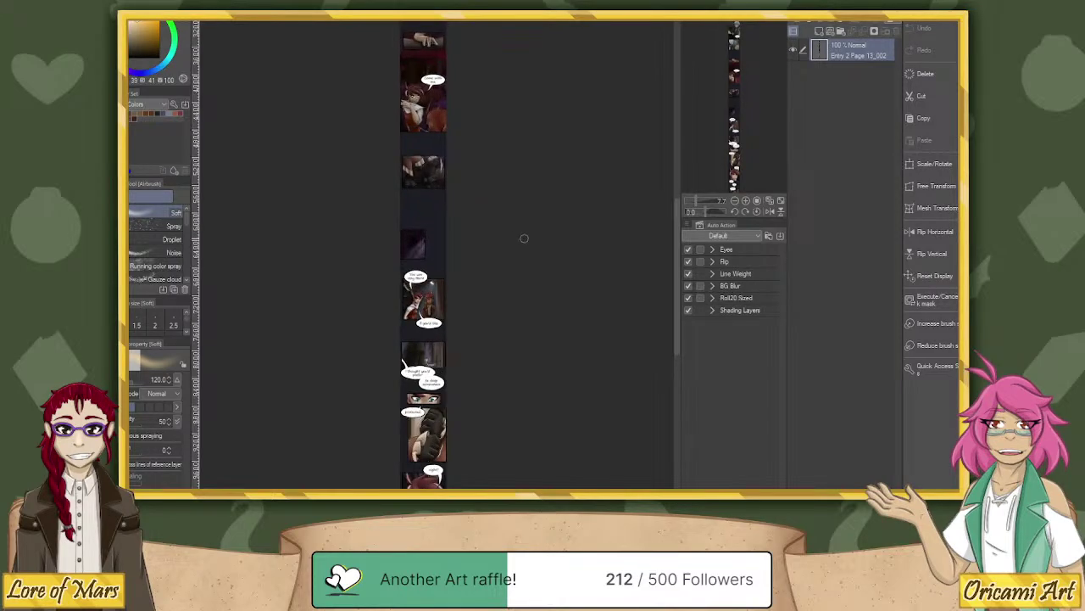
{"action": "scroll", "coordinate": [524, 238], "scroll_direction": "up", "scroll_amount": 6}
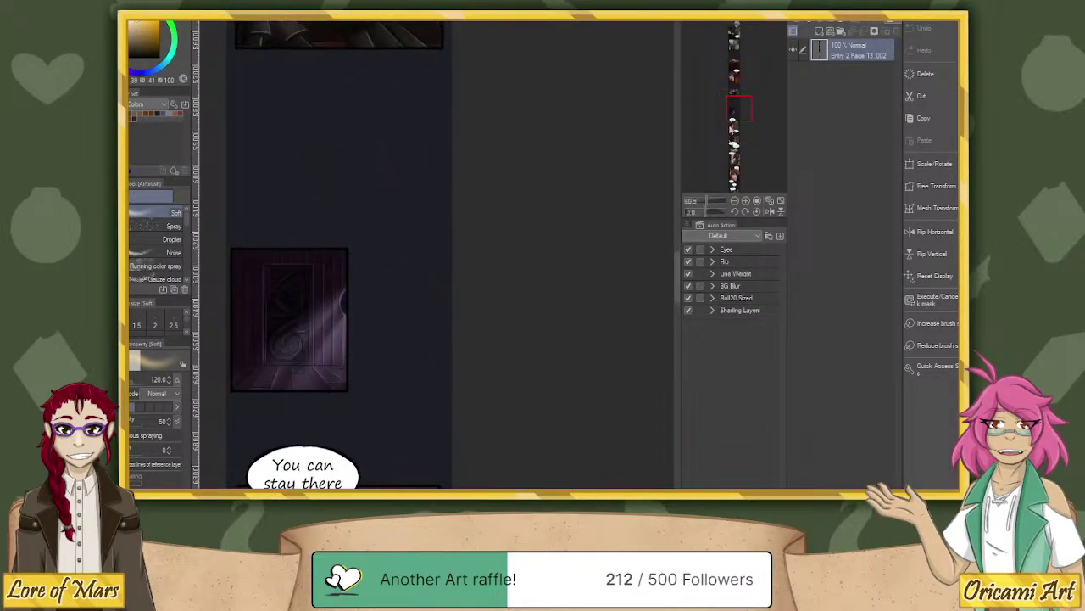
{"action": "mouse_move", "coordinate": [370, 300]}
{"action": "left_mouse_down"}
{"action": "mouse_move", "coordinate": [409, 259]}
{"action": "mouse_move", "coordinate": [538, 192]}
{"action": "mouse_move", "coordinate": [434, 195]}
{"action": "left_mouse_up"}
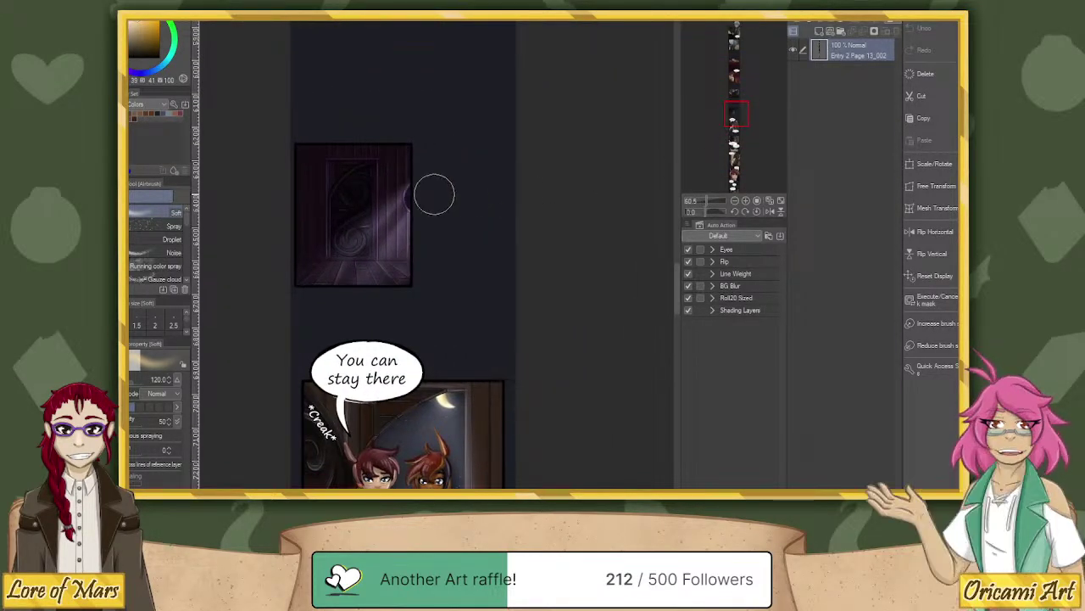
{"action": "left_click_drag", "start_coordinate": [736, 118], "coordinate": [736, 131]}
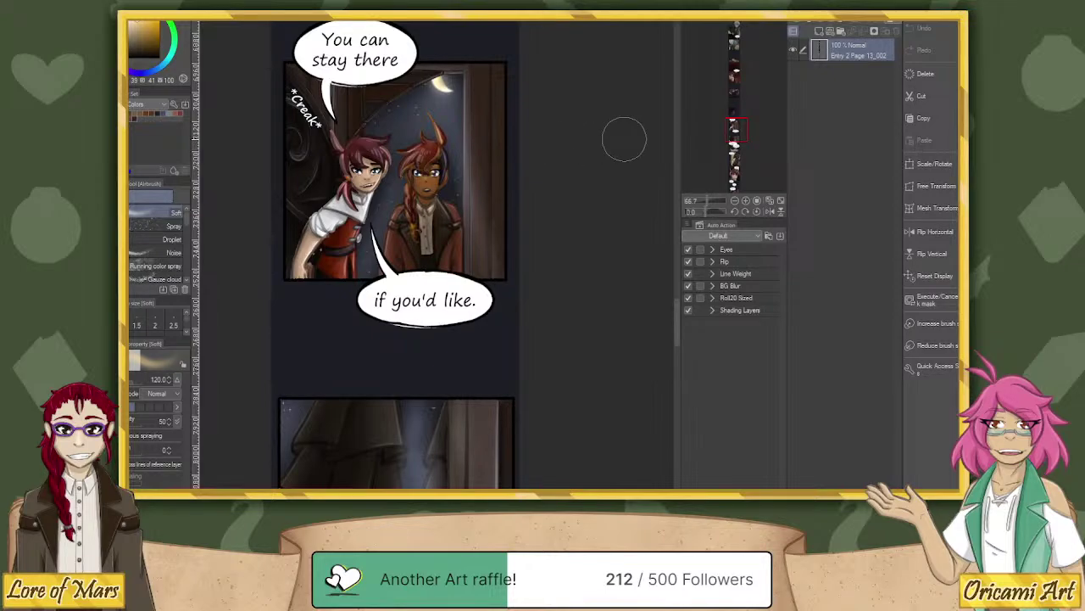
{"action": "left_click_drag", "start_coordinate": [735, 129], "coordinate": [733, 142]}
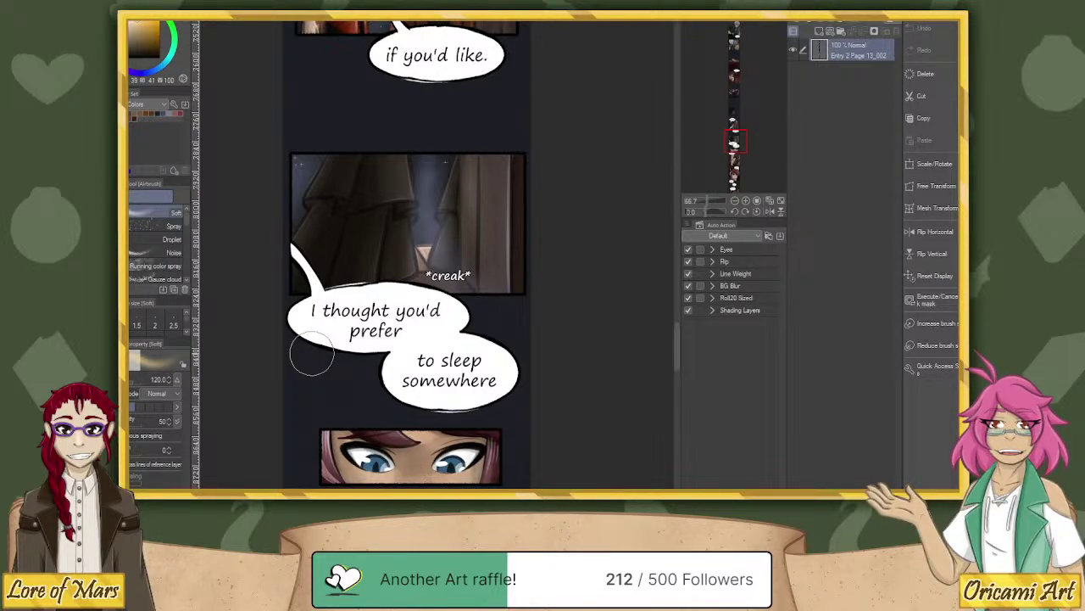
{"action": "scroll", "coordinate": [308, 223], "scroll_direction": "down", "scroll_amount": 2}
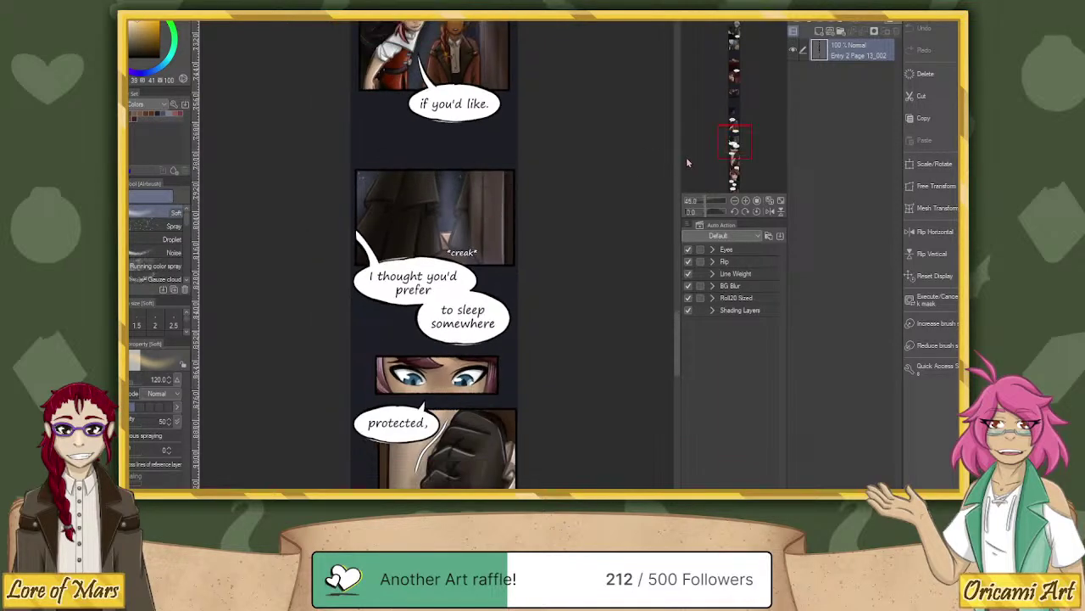
{"action": "left_click_drag", "start_coordinate": [747, 142], "coordinate": [747, 118]}
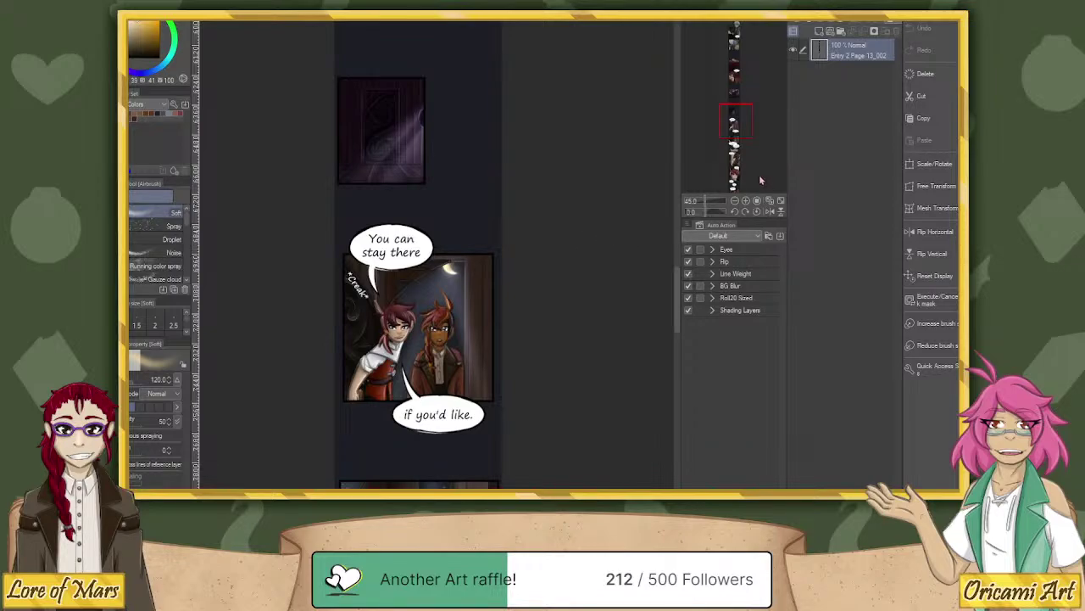
{"action": "left_click_drag", "start_coordinate": [735, 118], "coordinate": [726, 155]}
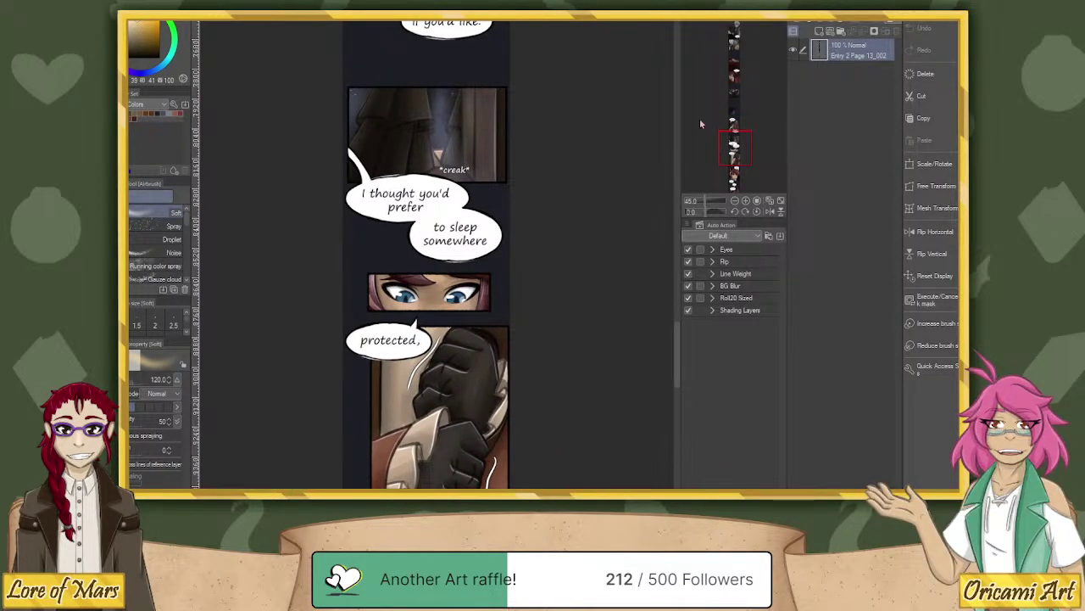
{"action": "scroll", "coordinate": [600, 175], "scroll_direction": "down", "scroll_amount": 2}
{"action": "left_click_drag", "start_coordinate": [751, 153], "coordinate": [731, 188]}
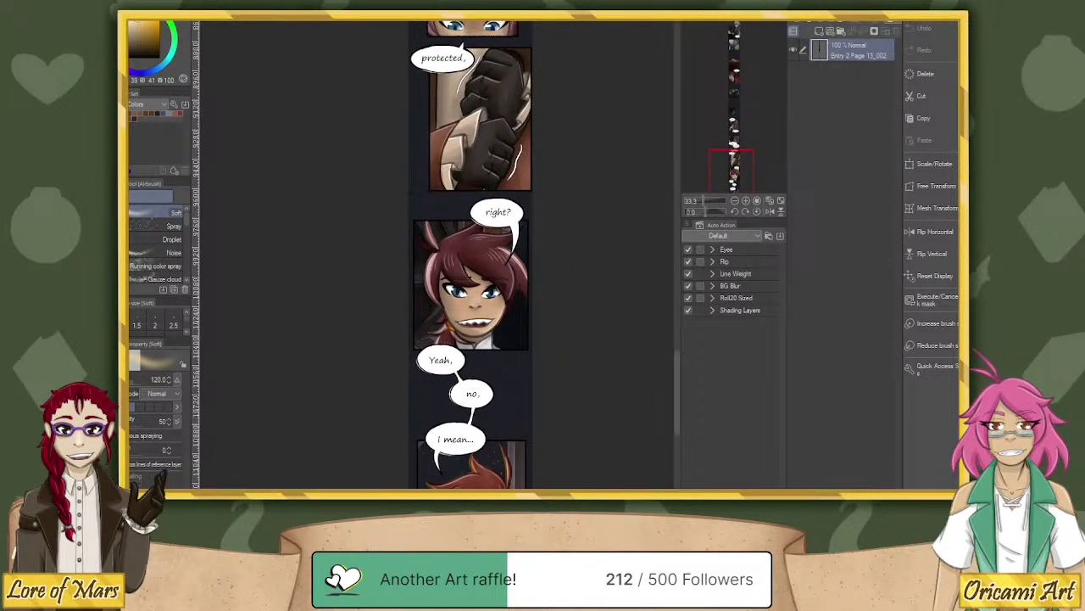
Switch to the sketch document and scroll to the hammer-holding character's panel.
{"action": "key", "text": "ctrl+Tab"}
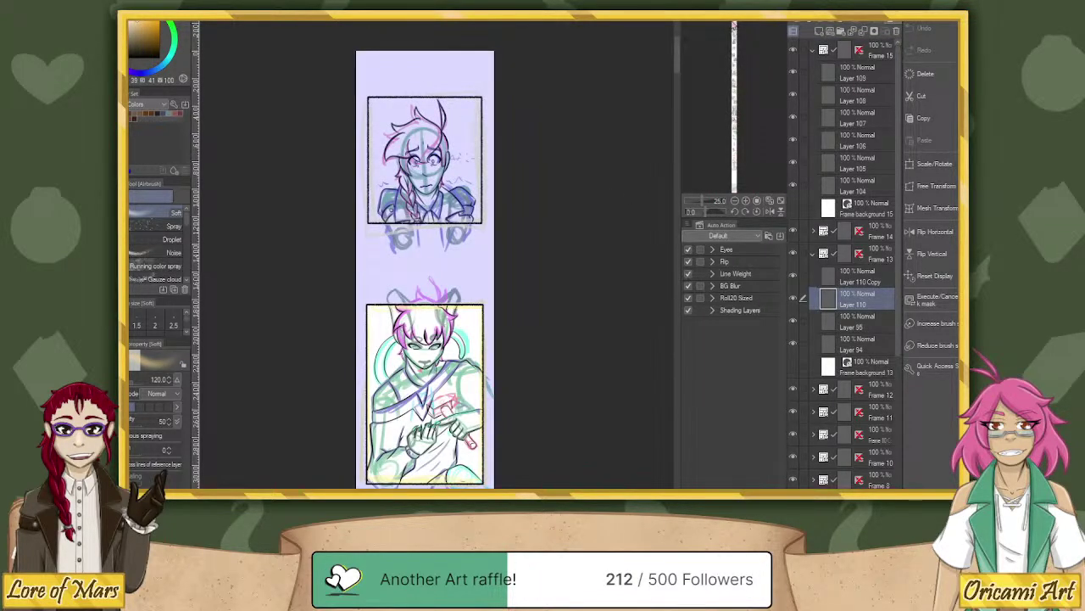
{"action": "scroll", "coordinate": [424, 254], "scroll_direction": "down", "scroll_amount": 5}
{"action": "scroll", "coordinate": [423, 254], "scroll_direction": "up", "scroll_amount": 2}
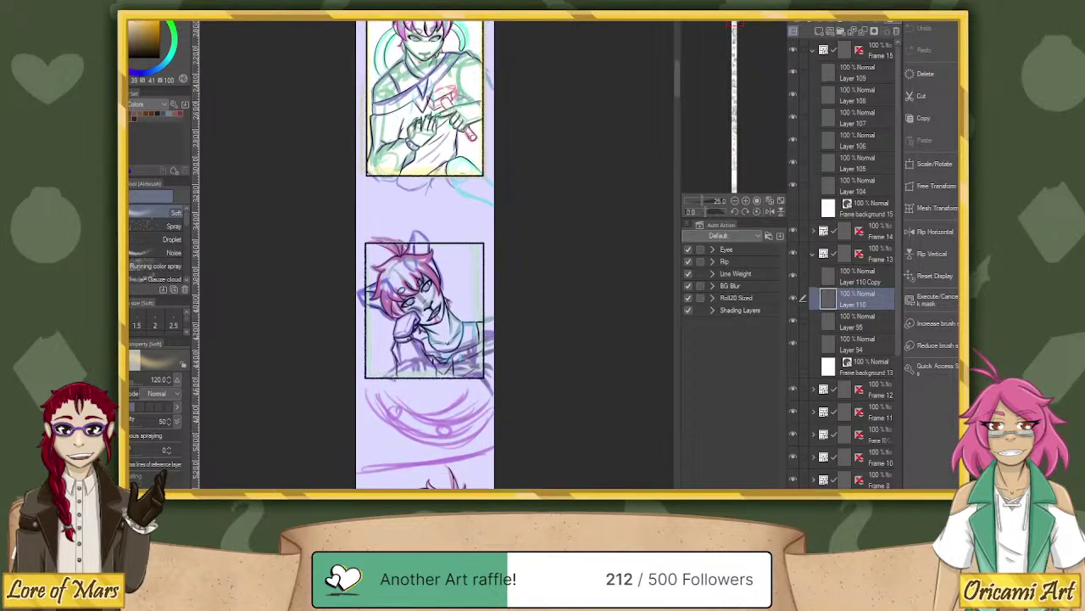
{"action": "scroll", "coordinate": [424, 254], "scroll_direction": "up", "scroll_amount": 3}
{"action": "scroll", "coordinate": [381, 254], "scroll_direction": "left", "scroll_amount": 1}
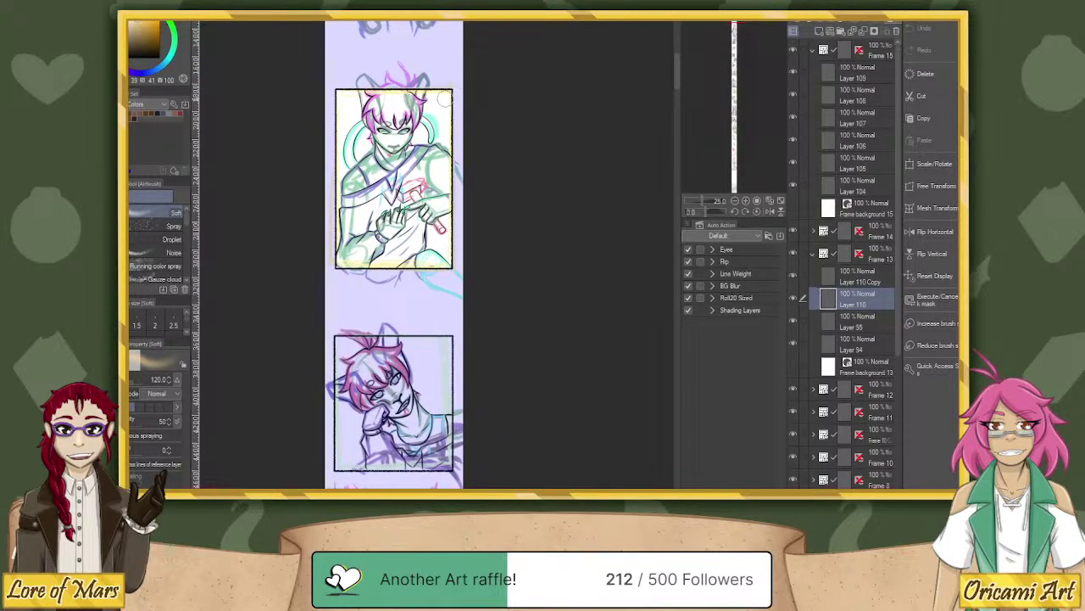
{"action": "scroll", "coordinate": [382, 255], "scroll_direction": "up", "scroll_amount": 3}
{"action": "scroll", "coordinate": [381, 254], "scroll_direction": "up", "scroll_amount": 4}
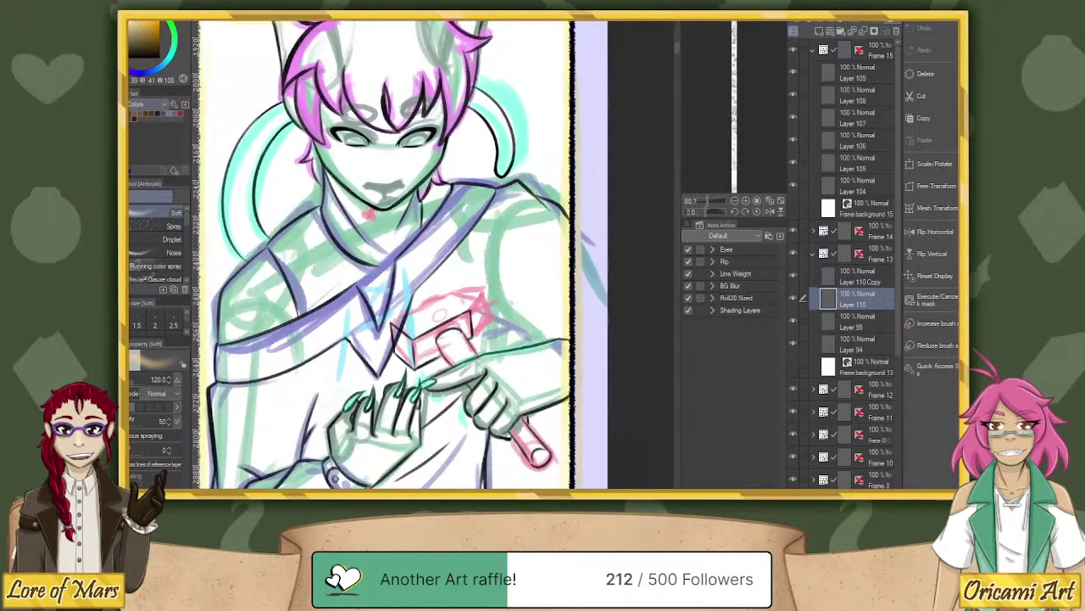
Delete the duplicate Layer 110 Copy and reselect the teal-line Layer 94.
{"action": "left_click", "coordinate": [249, 139], "text": "ctrl"}
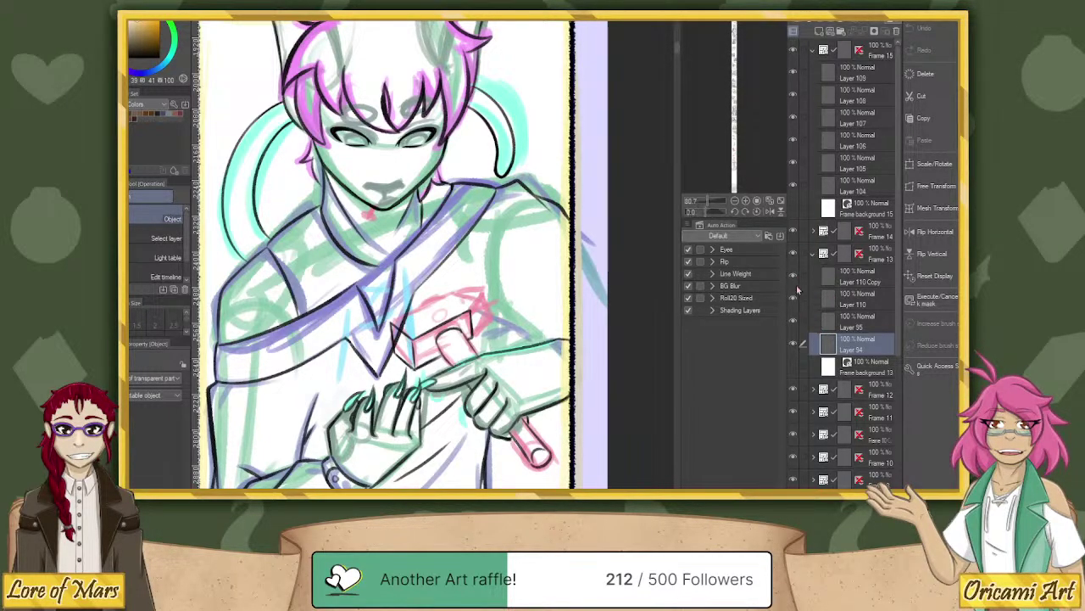
{"action": "left_click", "coordinate": [872, 280]}
{"action": "key", "text": "Delete"}
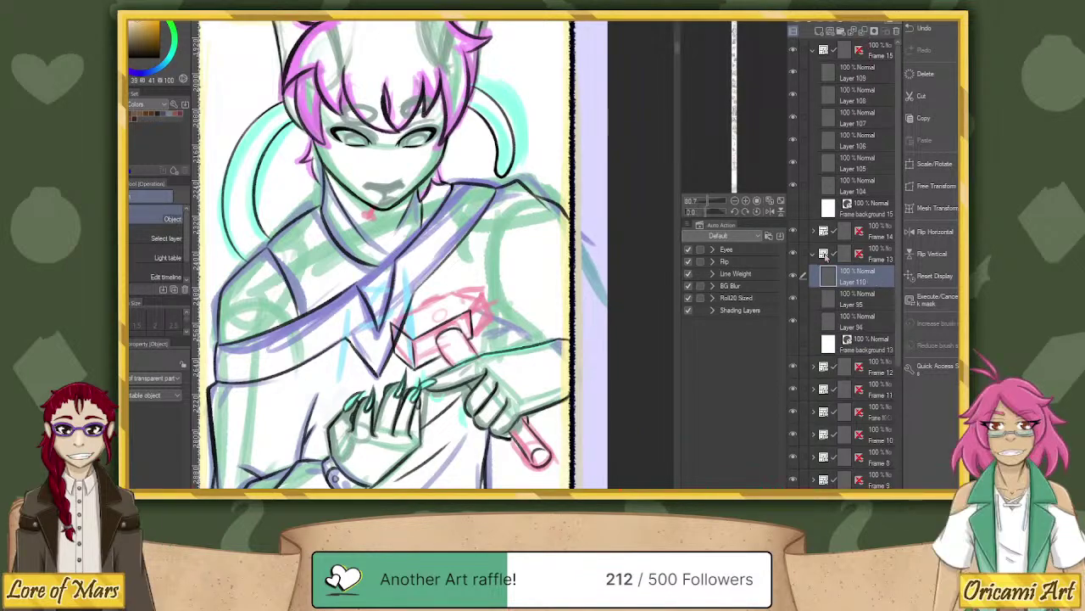
{"action": "left_click", "coordinate": [814, 321]}
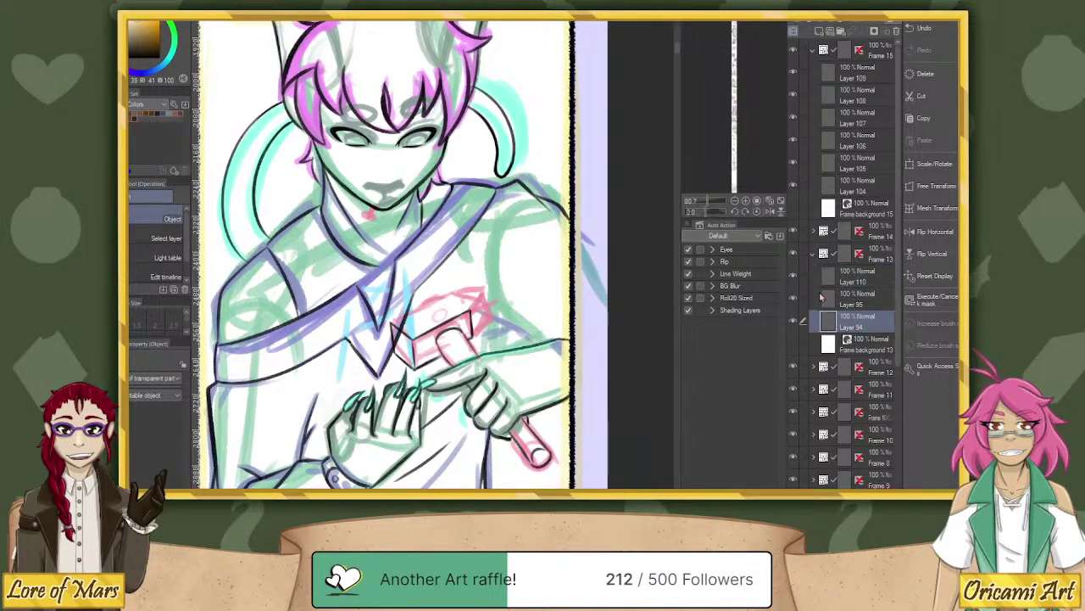
{"action": "key", "text": "p"}
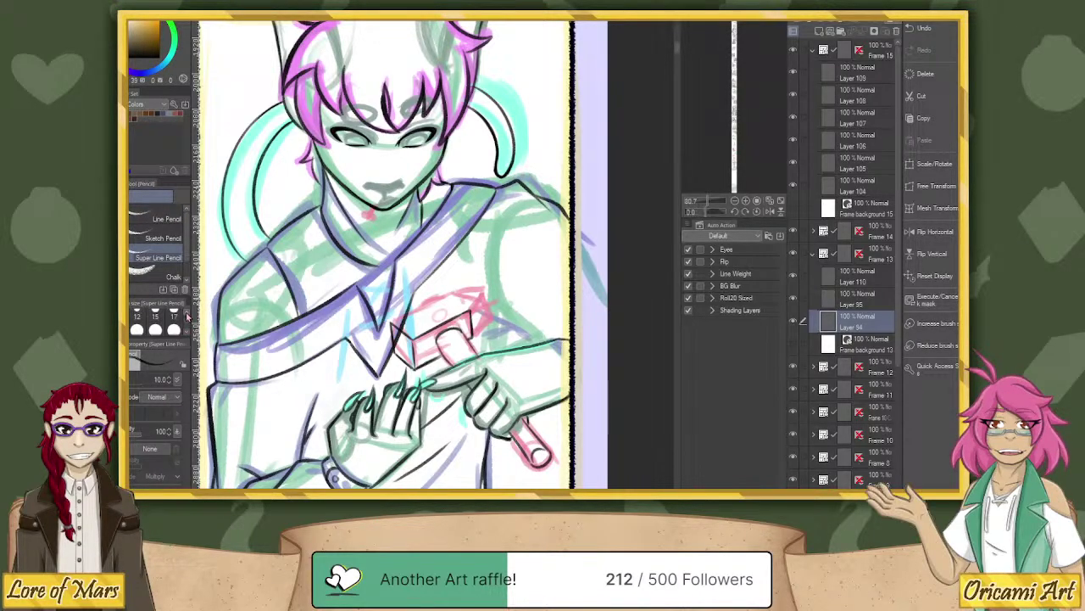
Set the pencil to size 15 and add a short stroke blocking out the hammer head.
{"action": "left_click", "coordinate": [155, 315]}
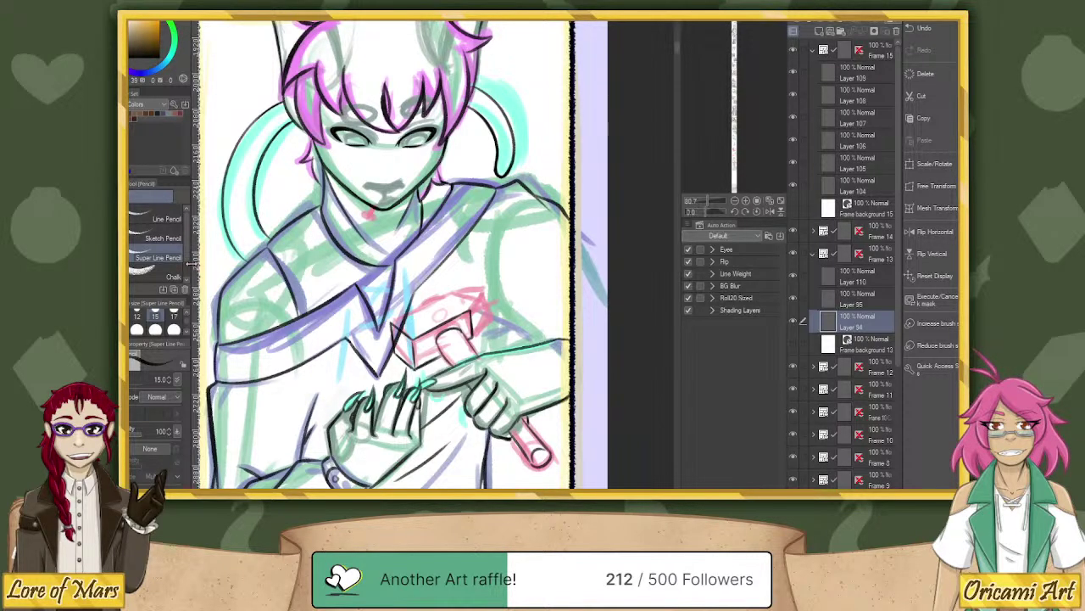
{"action": "left_click_drag", "start_coordinate": [710, 212], "coordinate": [705, 219]}
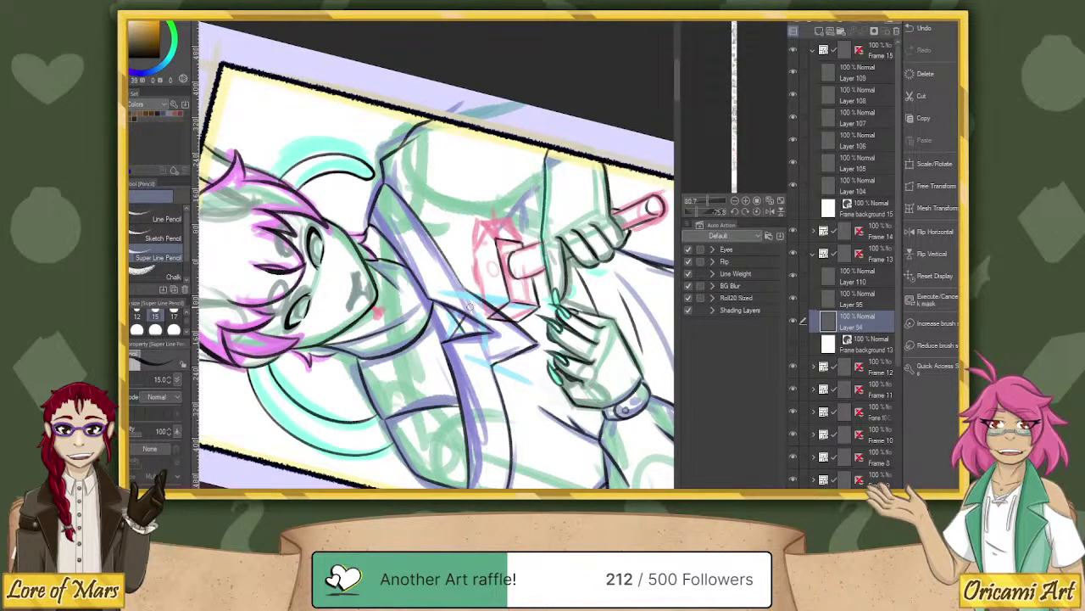
{"action": "left_click_drag", "start_coordinate": [471, 307], "coordinate": [483, 348]}
{"action": "key", "text": "ctrl+z"}
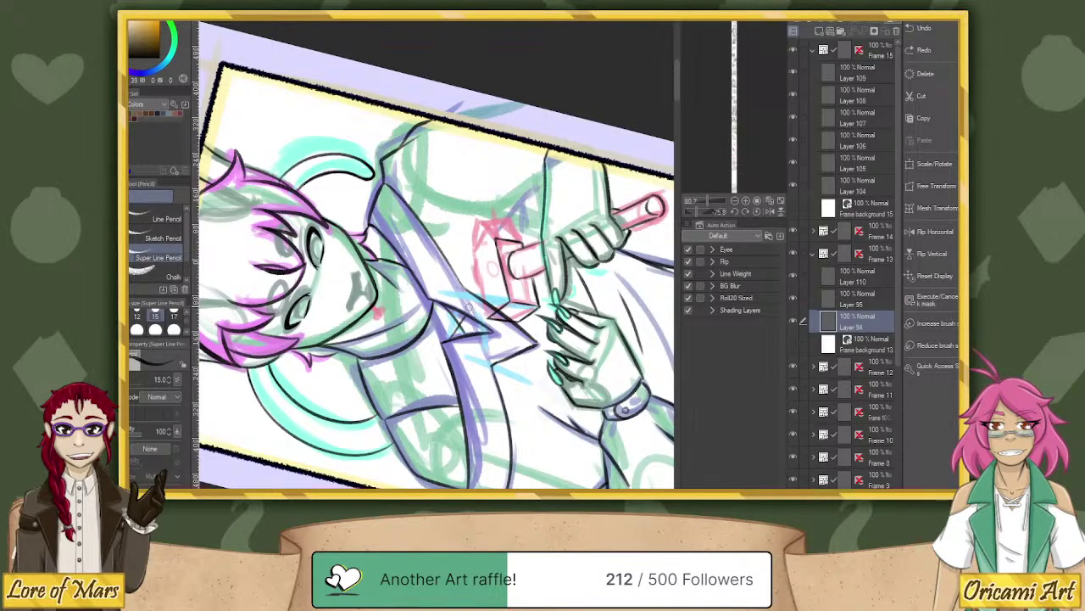
{"action": "left_click_drag", "start_coordinate": [471, 307], "coordinate": [481, 348]}
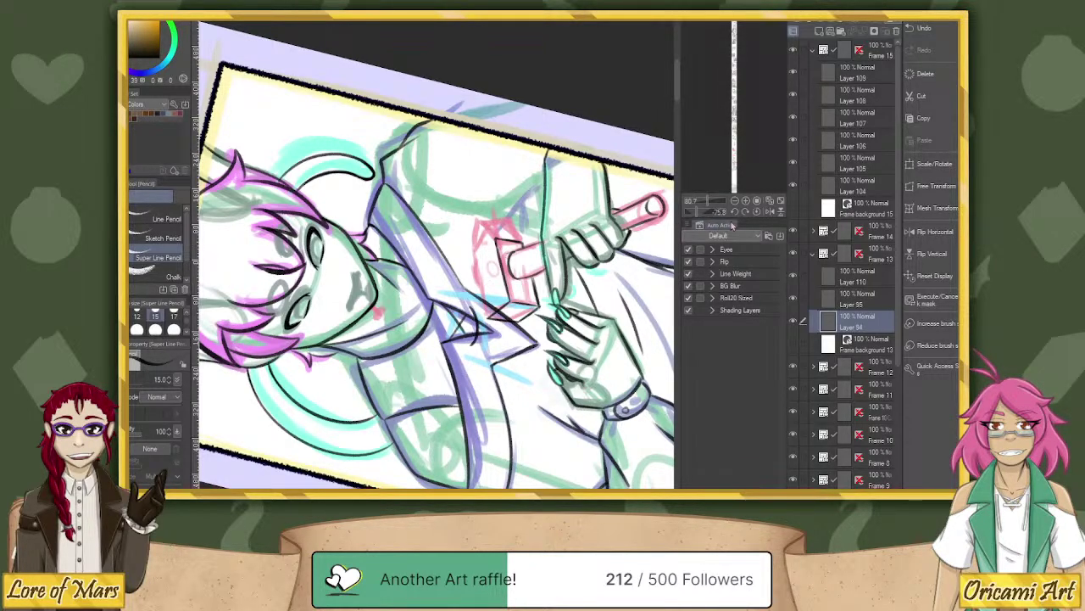
{"action": "left_click", "coordinate": [757, 211]}
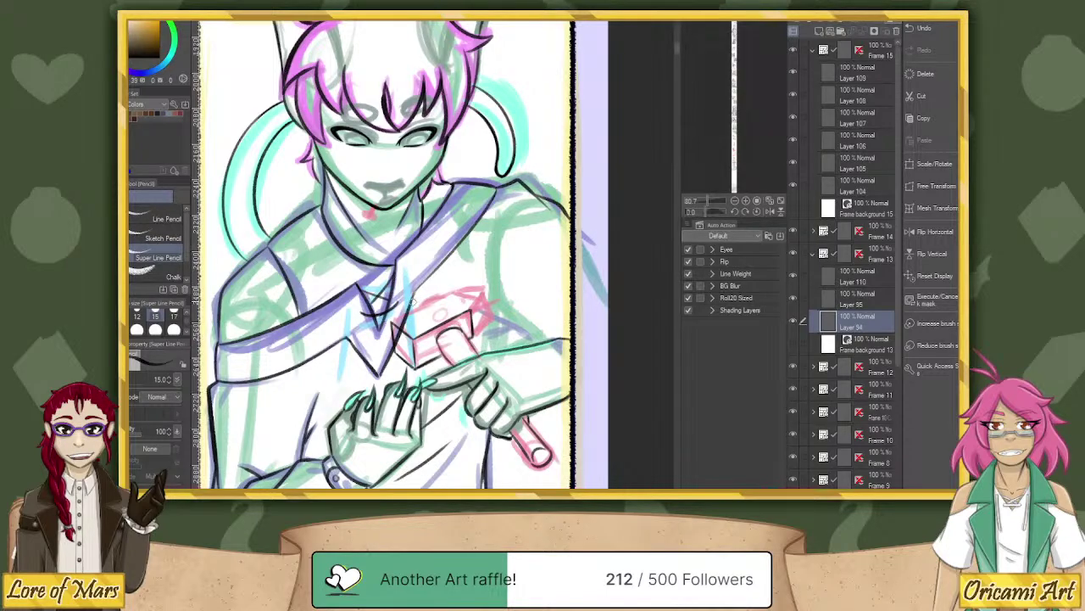
{"action": "left_click", "coordinate": [840, 298]}
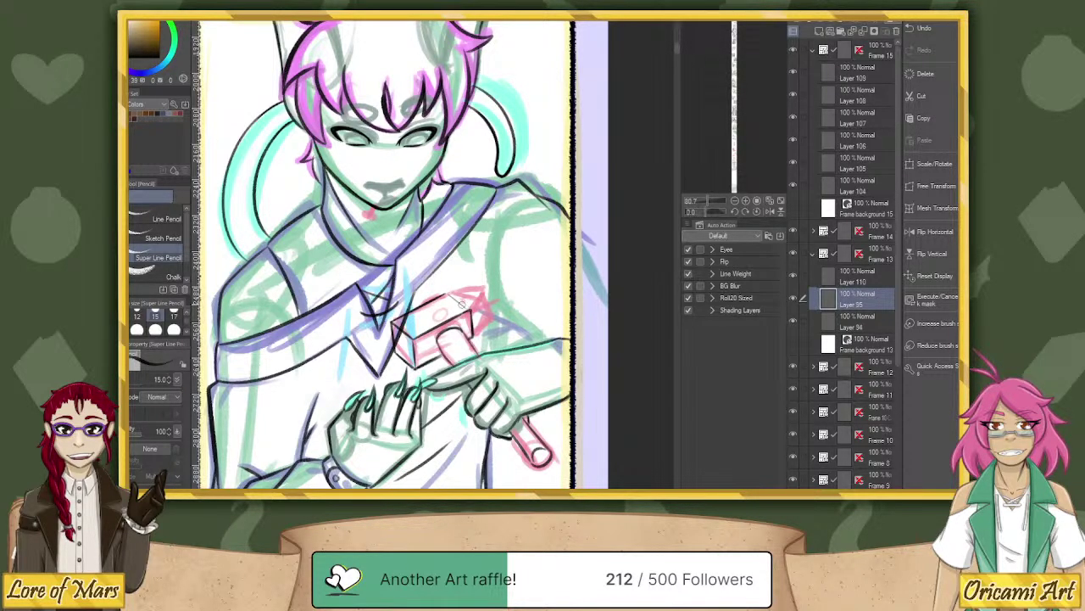
Retry small strokes along the hammer top's edge, undoing the failed attempts.
{"action": "key", "text": "ctrl+z"}
{"action": "key", "text": "ctrl+y"}
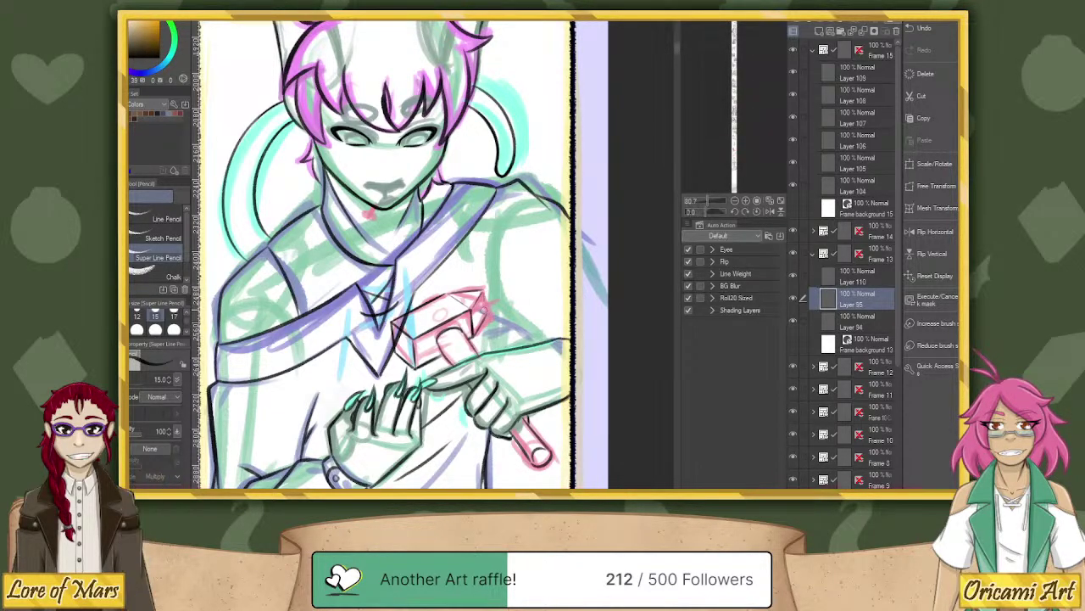
{"action": "key", "text": "ctrl+z"}
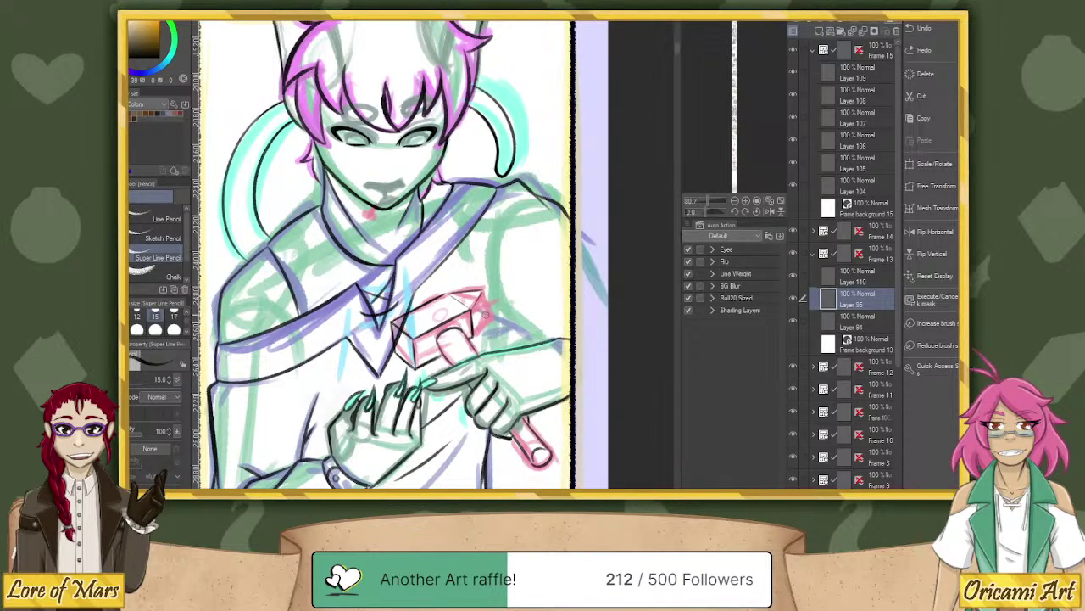
{"action": "key", "text": "ctrl+z"}
{"action": "mouse_move", "coordinate": [480, 307]}
{"action": "left_mouse_down"}
{"action": "mouse_move", "coordinate": [480, 337]}
{"action": "mouse_move", "coordinate": [492, 303]}
{"action": "mouse_move", "coordinate": [489, 322]}
{"action": "left_mouse_up"}
{"action": "key", "text": "ctrl+z"}
{"action": "key", "text": "ctrl+z"}
Draw the hammer head's upper-left edge in pink on a rotated canvas, then straighten it.
{"action": "key", "text": "ctrl+z"}
{"action": "key", "text": "ctrl+z"}
{"action": "left_click", "coordinate": [480, 292]}
{"action": "key", "text": "ctrl+z"}
{"action": "left_click", "coordinate": [474, 302]}
{"action": "key", "text": "ctrl+z"}
{"action": "left_click", "coordinate": [480, 293]}
{"action": "left_click_drag", "start_coordinate": [533, 278], "coordinate": [535, 235]}
{"action": "left_click_drag", "start_coordinate": [462, 284], "coordinate": [490, 268]}
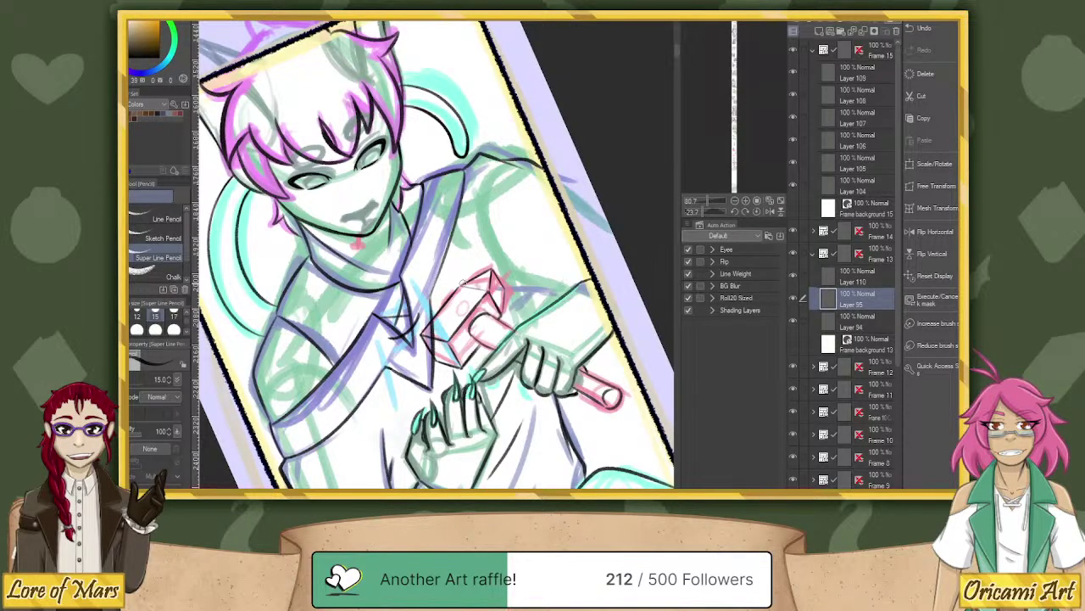
{"action": "left_click", "coordinate": [758, 211]}
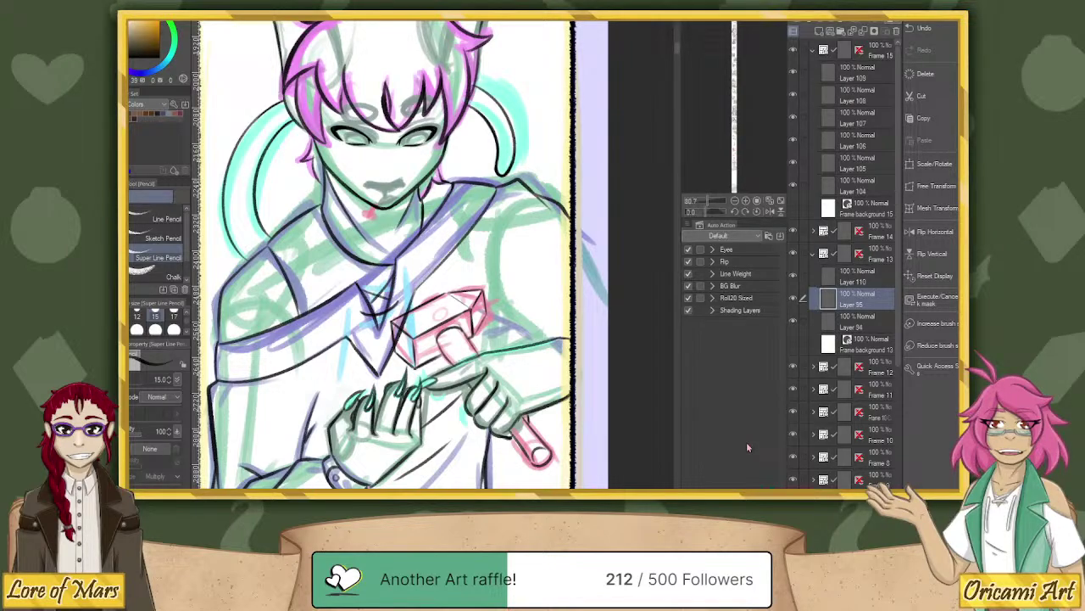
{"action": "left_click", "coordinate": [703, 202]}
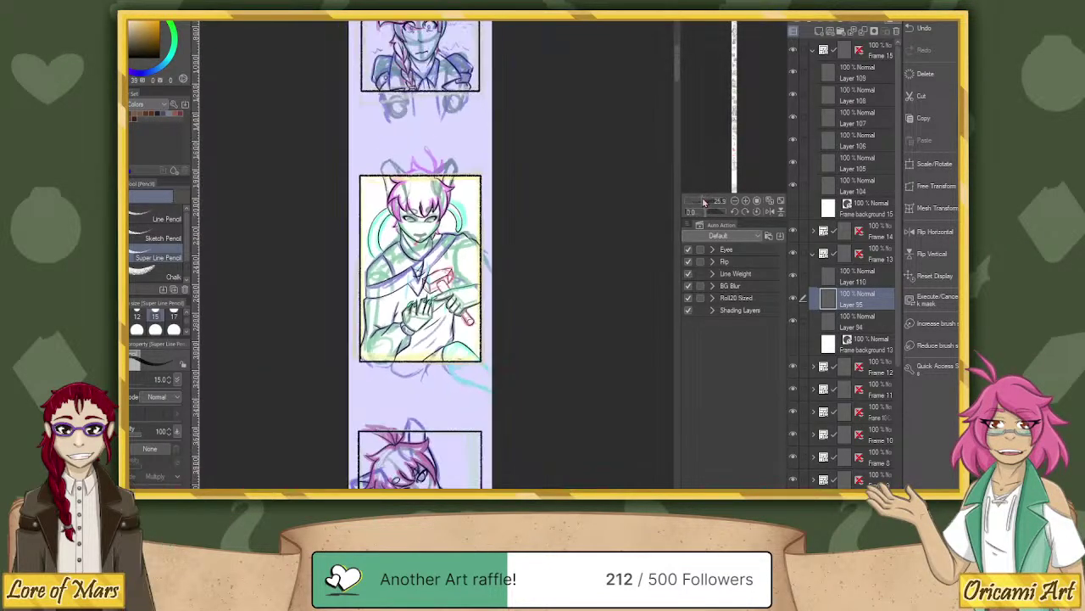
{"action": "left_click", "coordinate": [703, 202]}
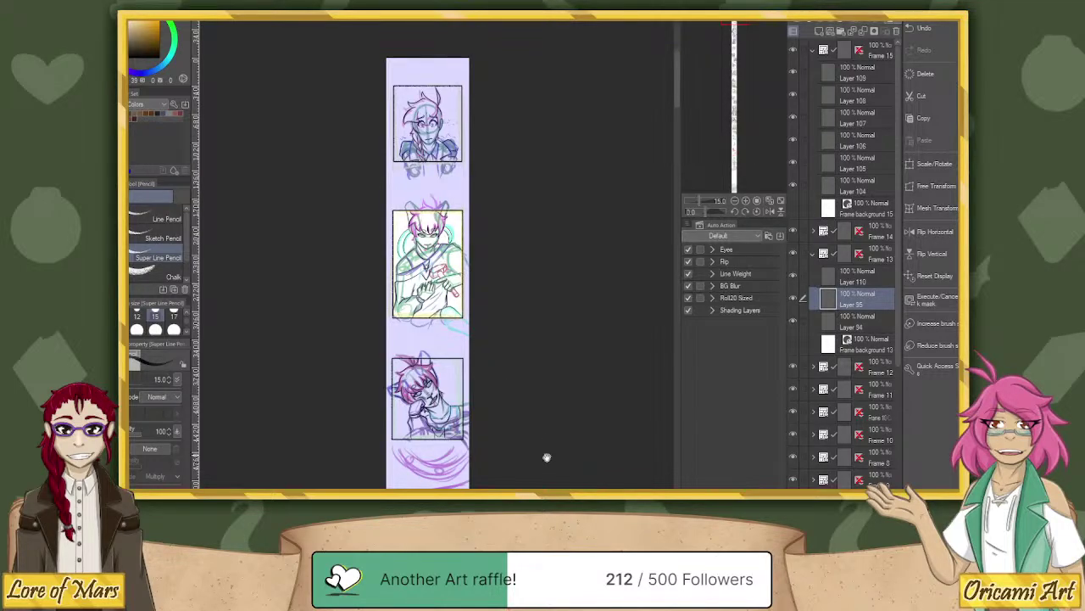
{"action": "left_click_drag", "start_coordinate": [545, 455], "coordinate": [538, 195]}
{"action": "left_click_drag", "start_coordinate": [548, 478], "coordinate": [564, 381]}
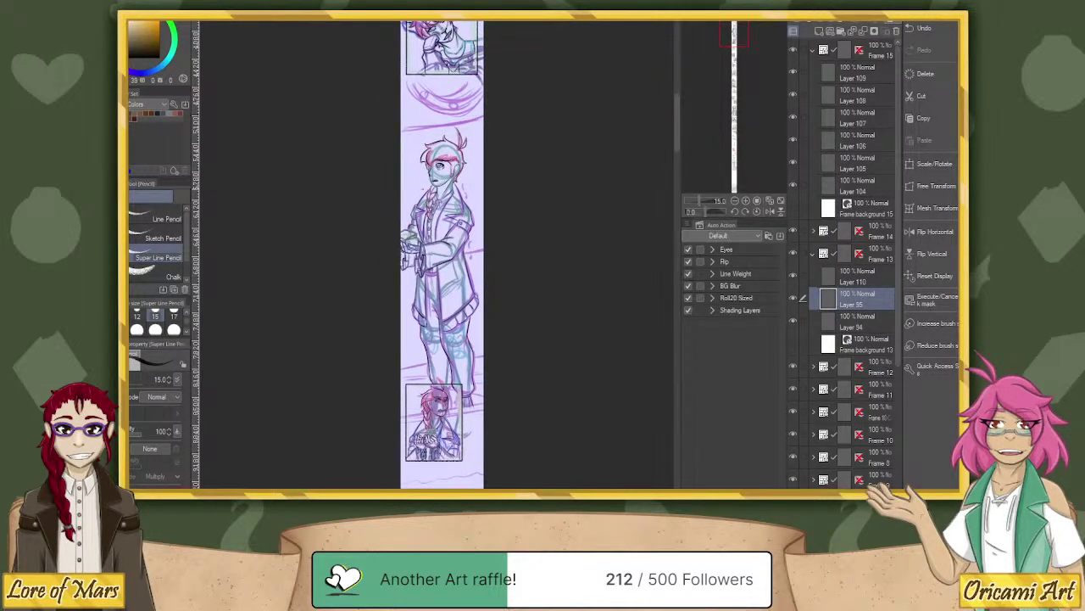
{"action": "left_click_drag", "start_coordinate": [568, 438], "coordinate": [560, 153]}
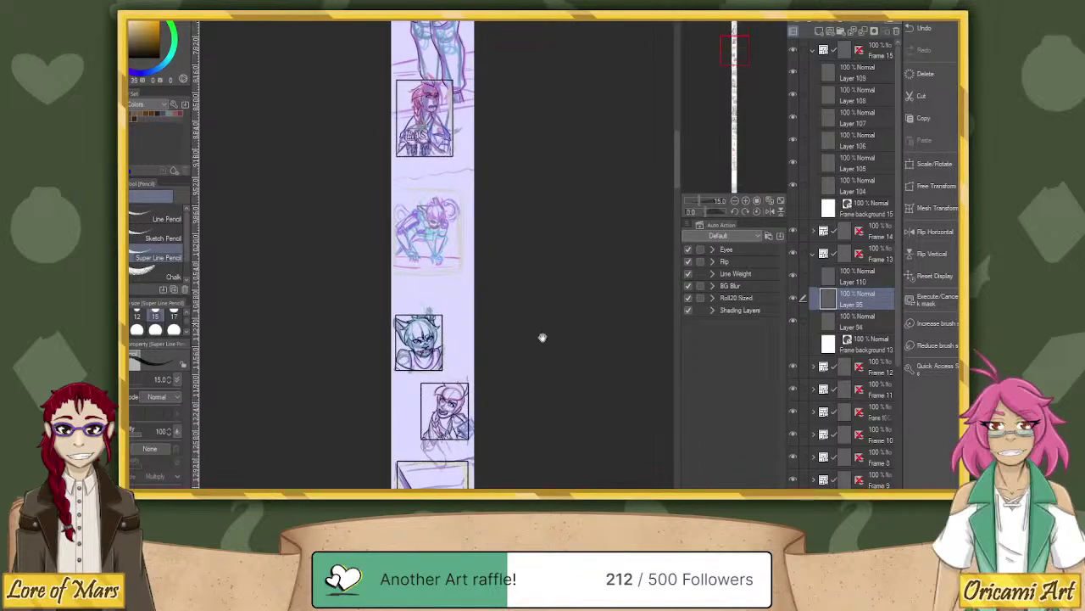
{"action": "left_click_drag", "start_coordinate": [542, 336], "coordinate": [536, 290]}
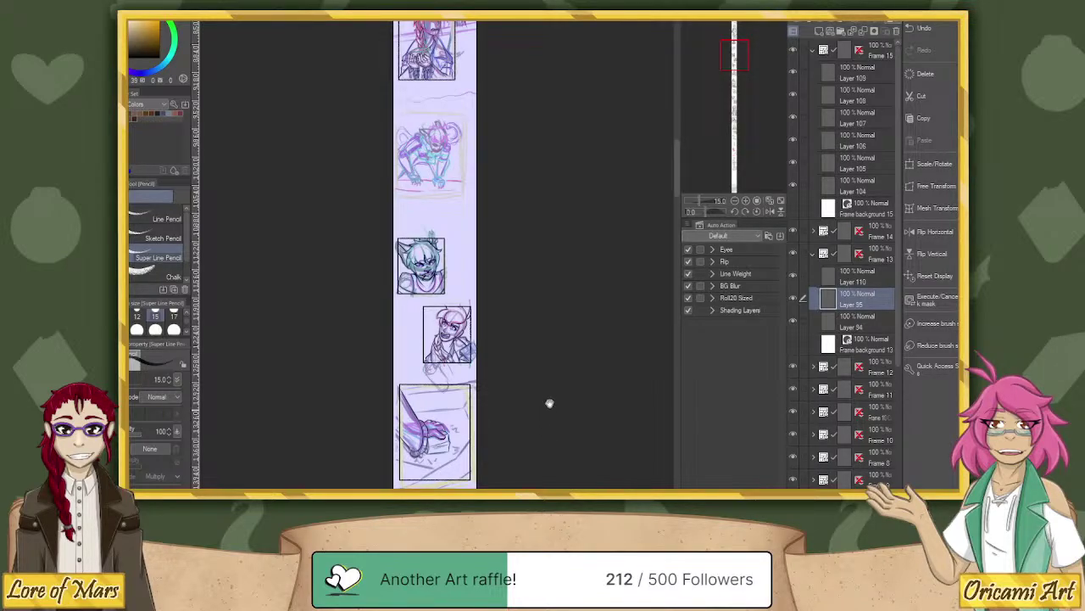
{"action": "left_click_drag", "start_coordinate": [549, 402], "coordinate": [557, 115]}
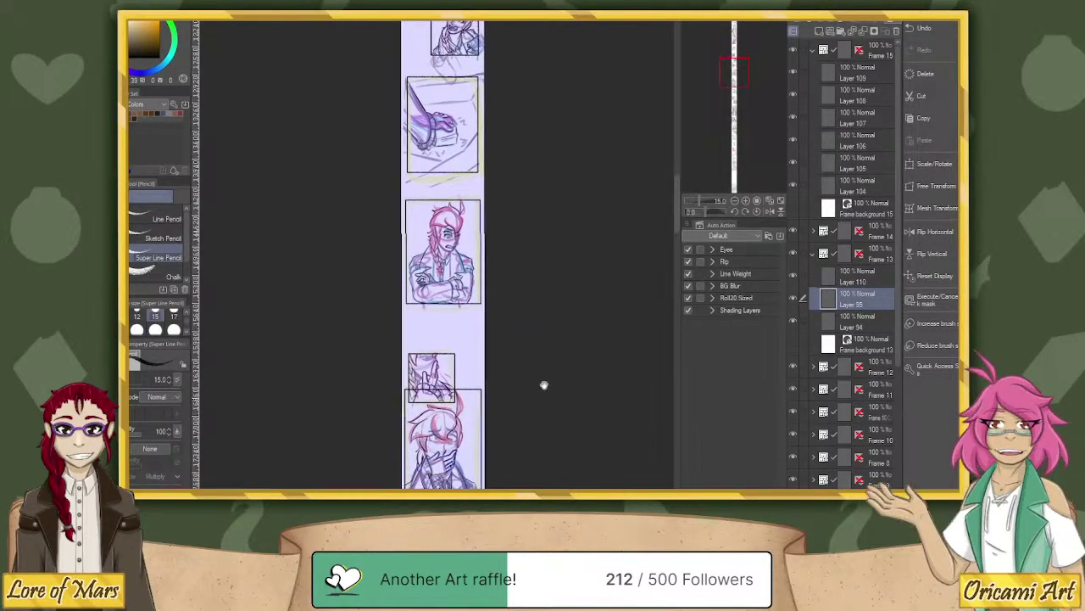
{"action": "left_click_drag", "start_coordinate": [542, 383], "coordinate": [552, 439]}
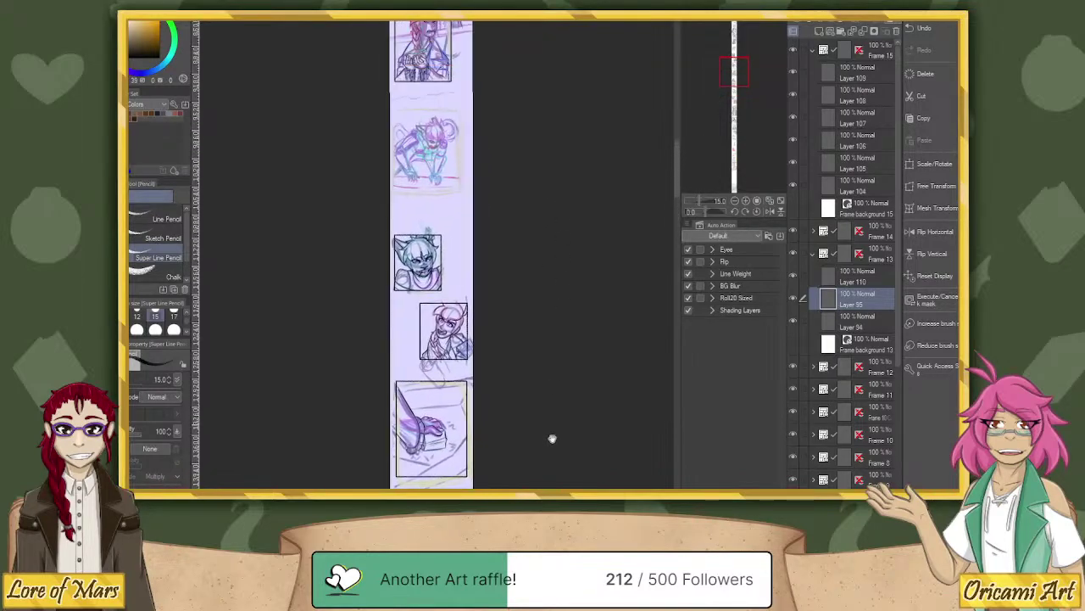
{"action": "left_click_drag", "start_coordinate": [568, 184], "coordinate": [577, 391]}
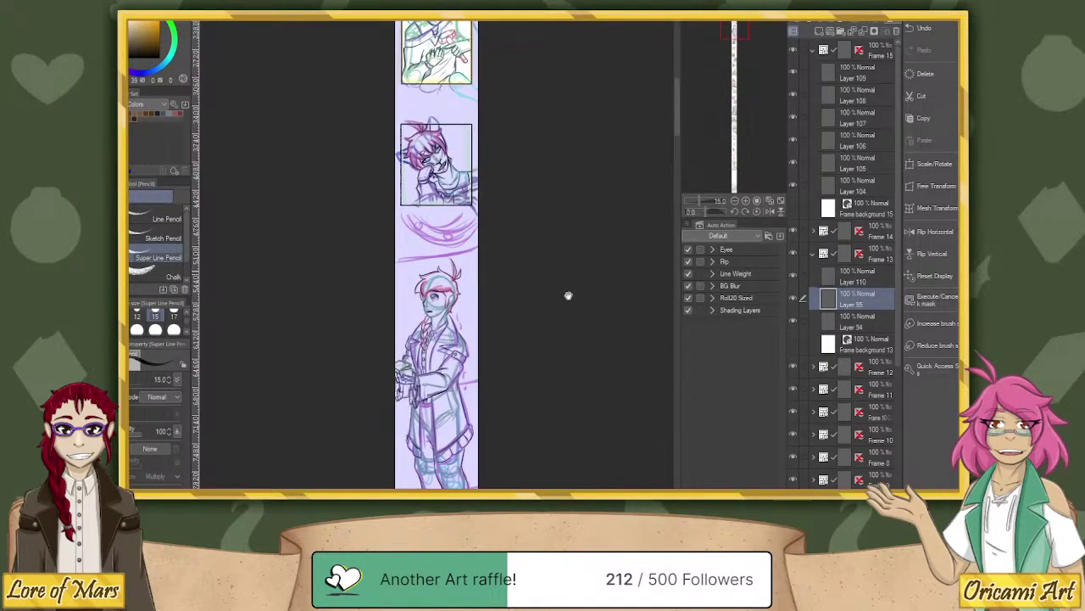
{"action": "left_click_drag", "start_coordinate": [567, 295], "coordinate": [577, 190]}
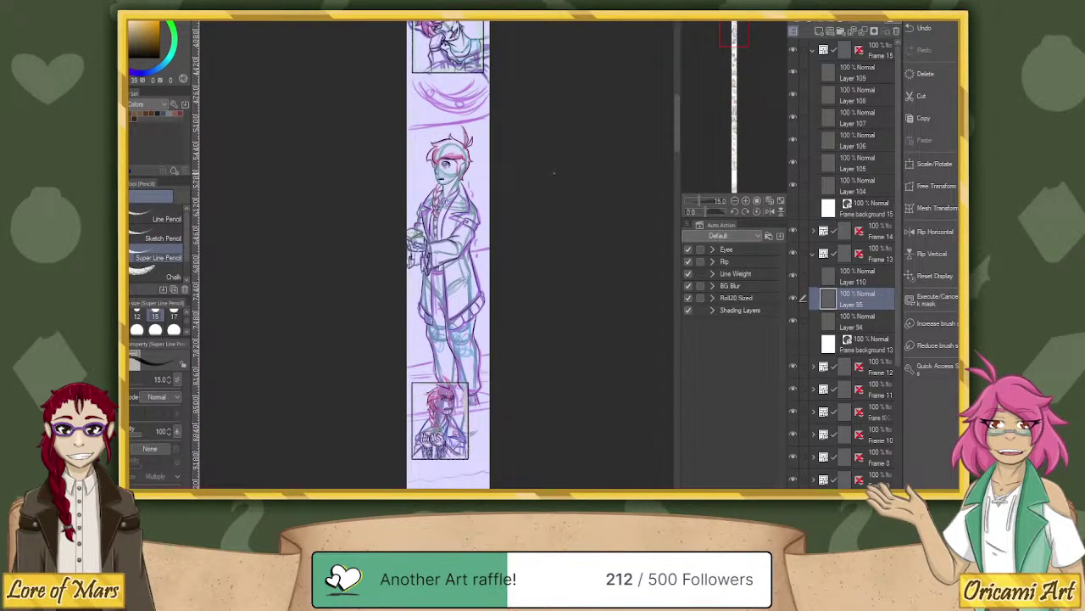
Zoom in and pan down past the standing figure's legs to the braided character's panel.
{"action": "key", "text": "ctrl+plus"}
{"action": "key", "text": "ctrl+plus"}
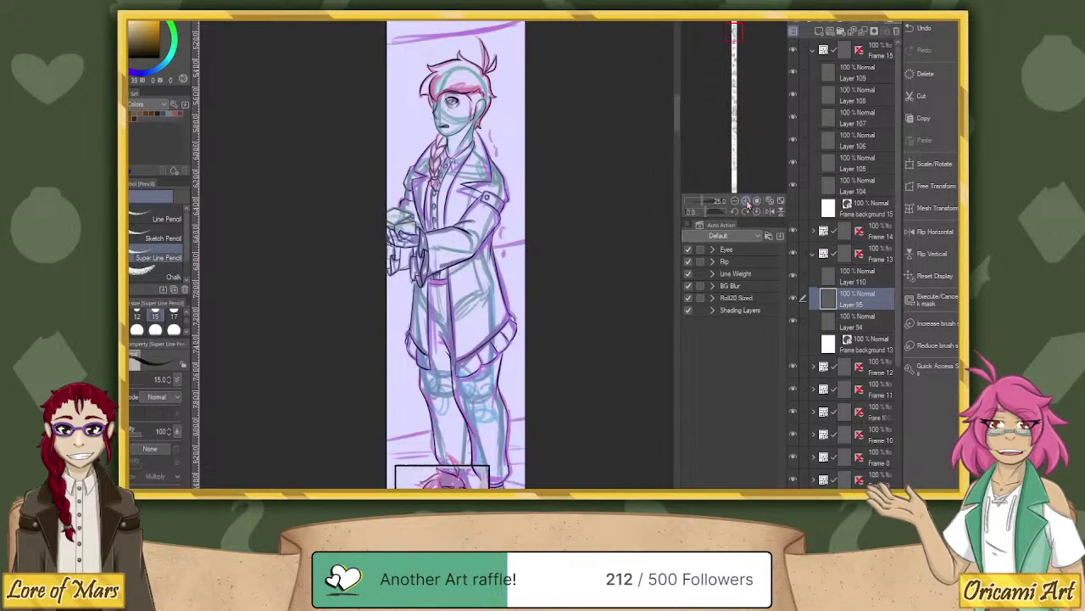
{"action": "left_click_drag", "start_coordinate": [589, 102], "coordinate": [598, 219]}
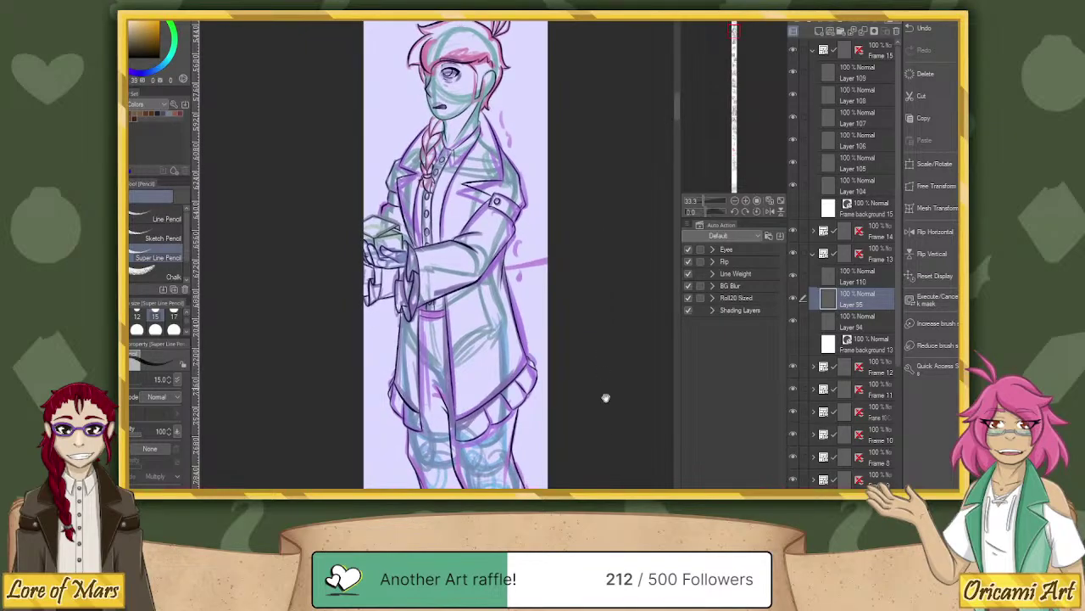
{"action": "left_click_drag", "start_coordinate": [605, 395], "coordinate": [602, 272]}
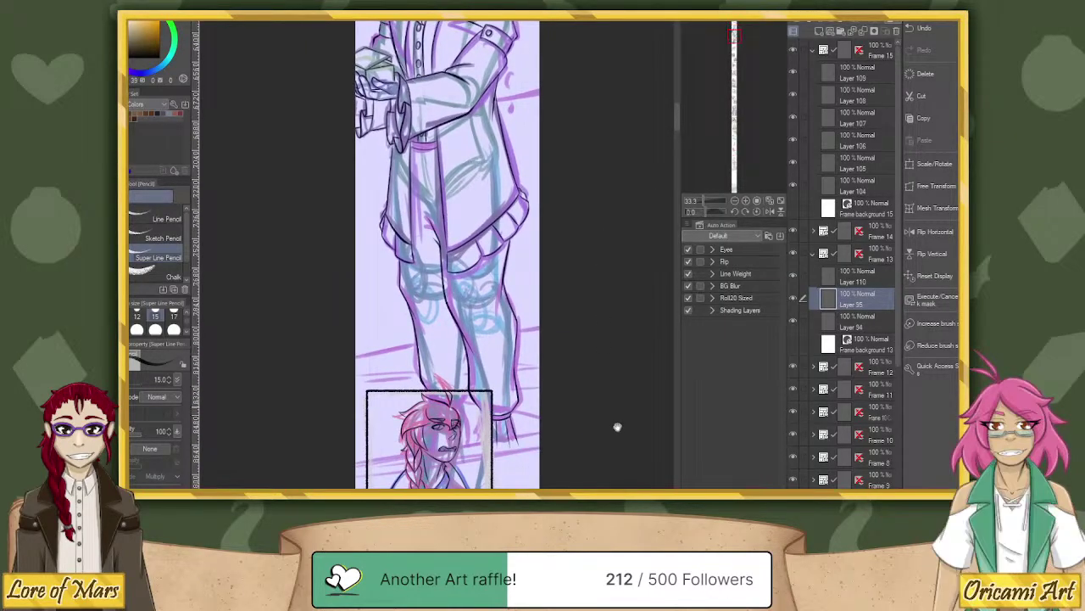
{"action": "left_click_drag", "start_coordinate": [620, 449], "coordinate": [616, 349]}
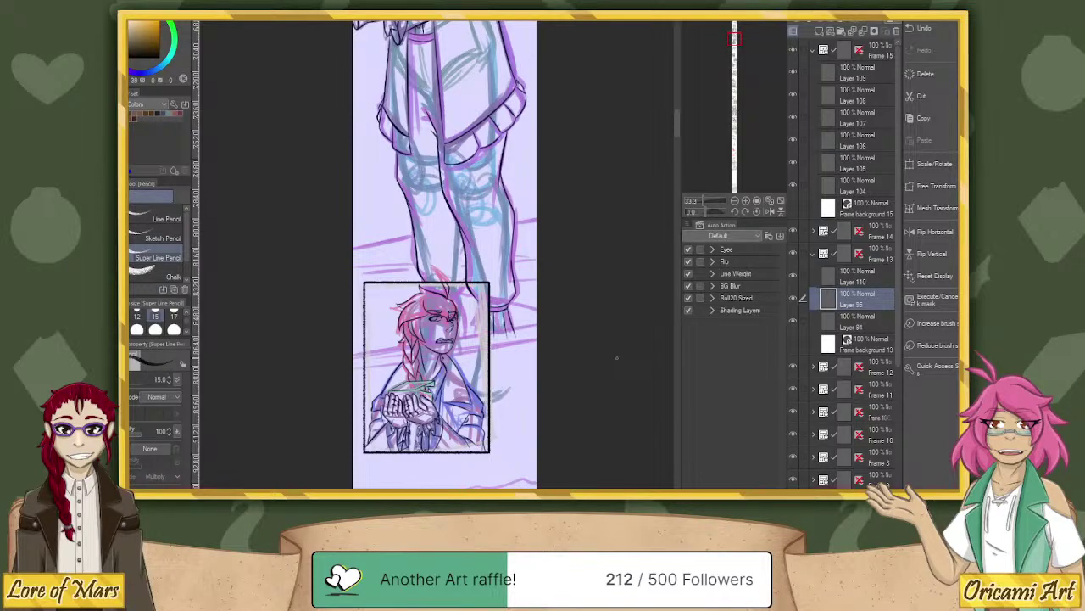
{"action": "left_click_drag", "start_coordinate": [735, 39], "coordinate": [716, 44]}
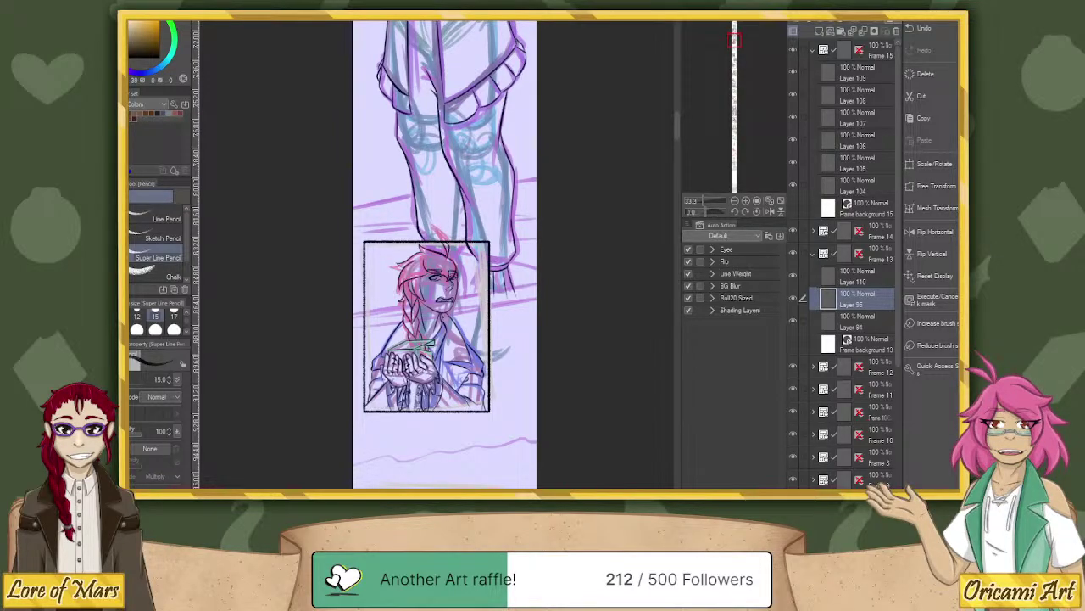
Browse the Open dialog to the Journal 1 > Entry 2, Page 6 (7) folder.
{"action": "key", "text": "ctrl+o"}
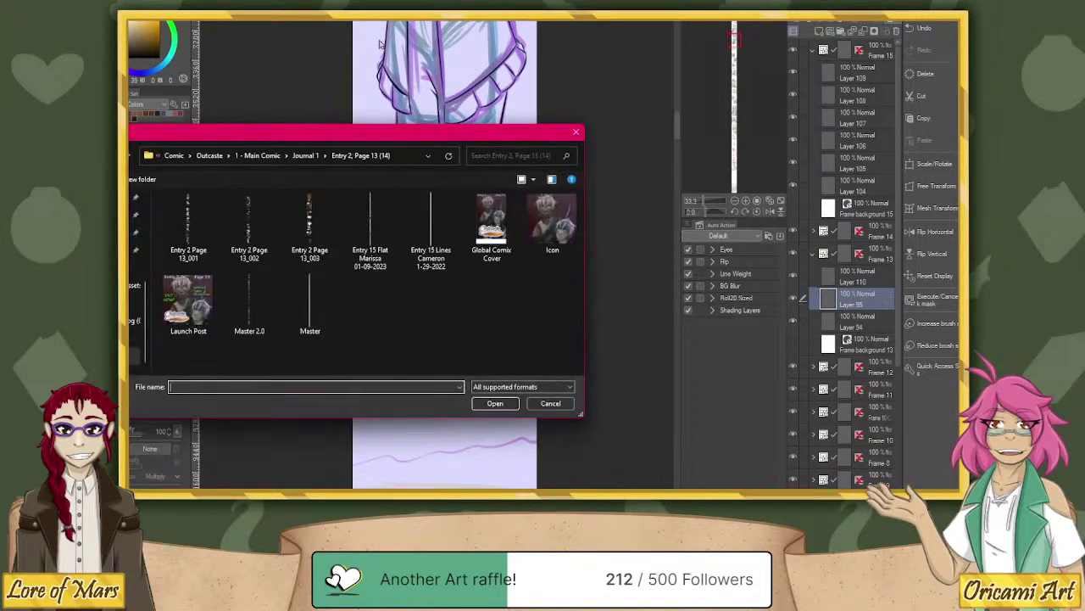
{"action": "left_click", "coordinate": [273, 158]}
{"action": "double_click", "coordinate": [247, 215]}
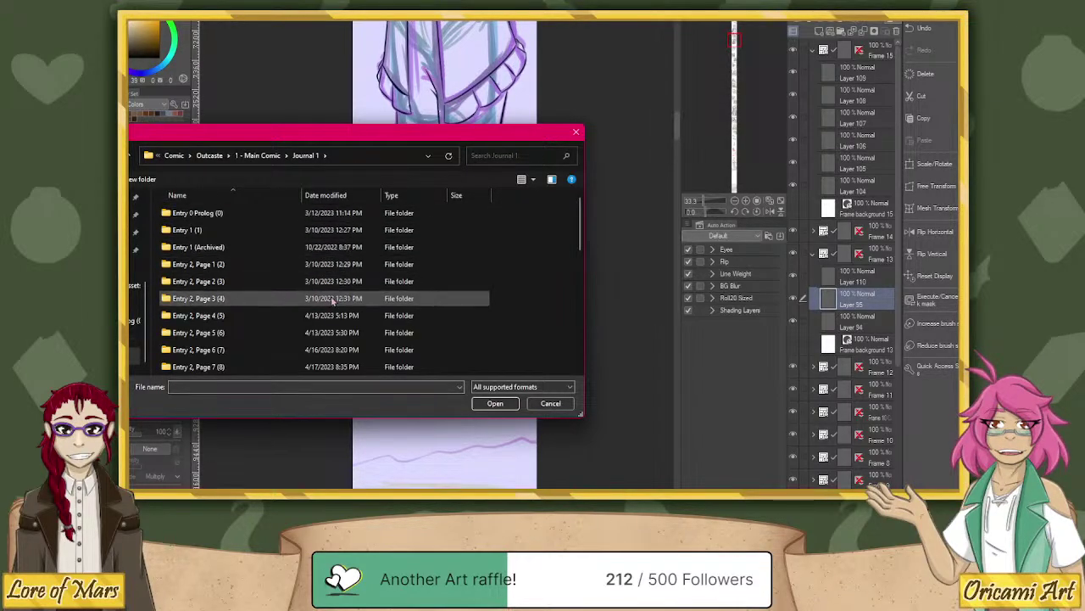
{"action": "scroll", "coordinate": [306, 322], "scroll_direction": "down", "scroll_amount": 1}
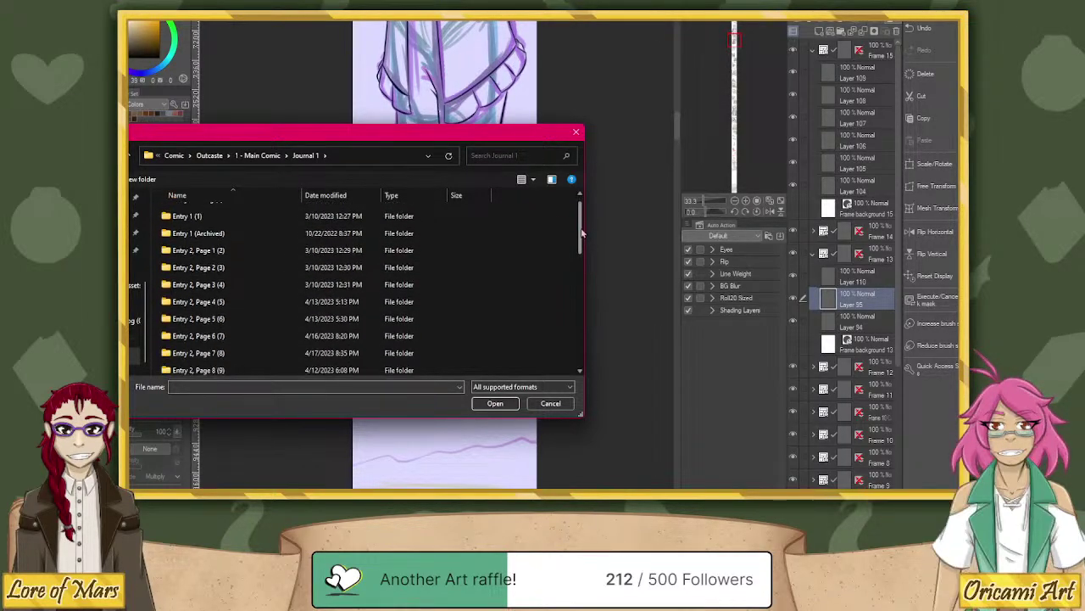
{"action": "double_click", "coordinate": [261, 346]}
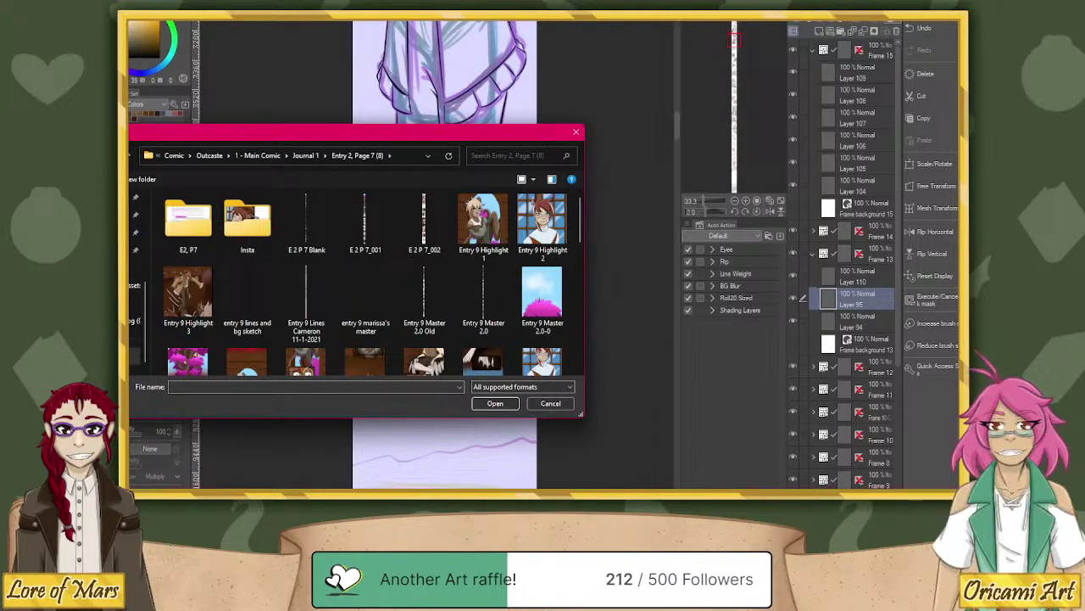
{"action": "key", "text": "alt+Left"}
{"action": "double_click", "coordinate": [248, 347]}
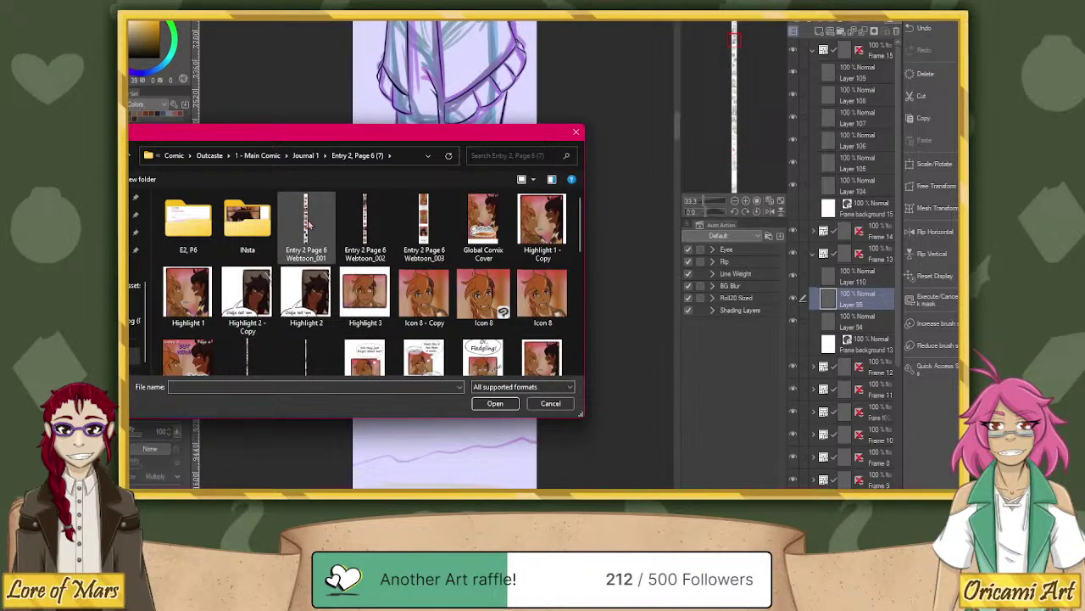
Select Entry 2 Page 6 Webtoon_001, _002 and _003 and open them together.
{"action": "left_click", "coordinate": [311, 224]}
{"action": "left_click", "coordinate": [365, 222], "text": "ctrl"}
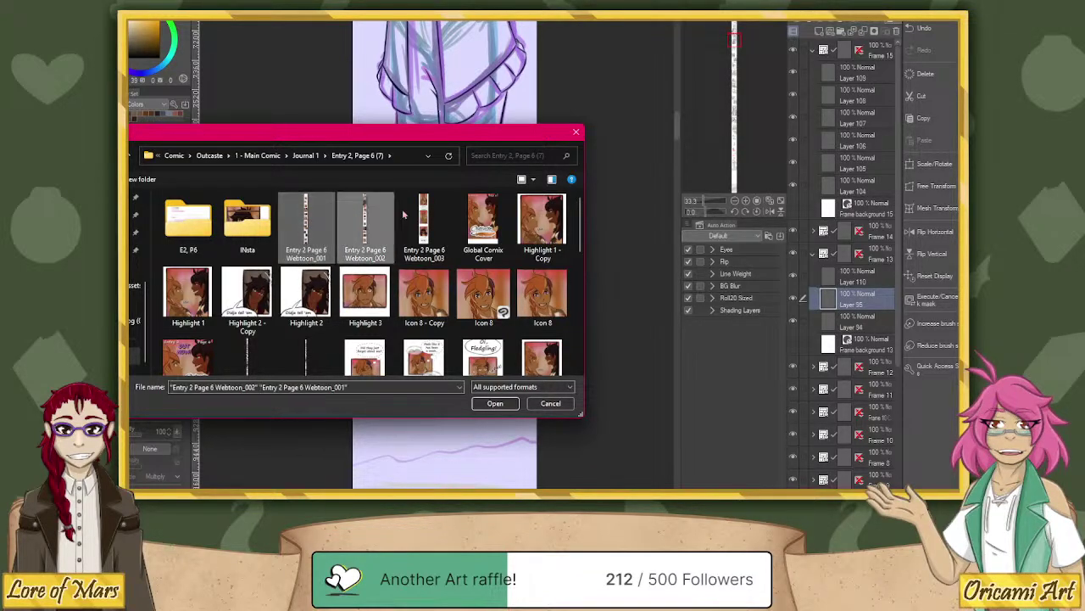
{"action": "left_click", "coordinate": [424, 222], "text": "ctrl"}
{"action": "left_click", "coordinate": [500, 404]}
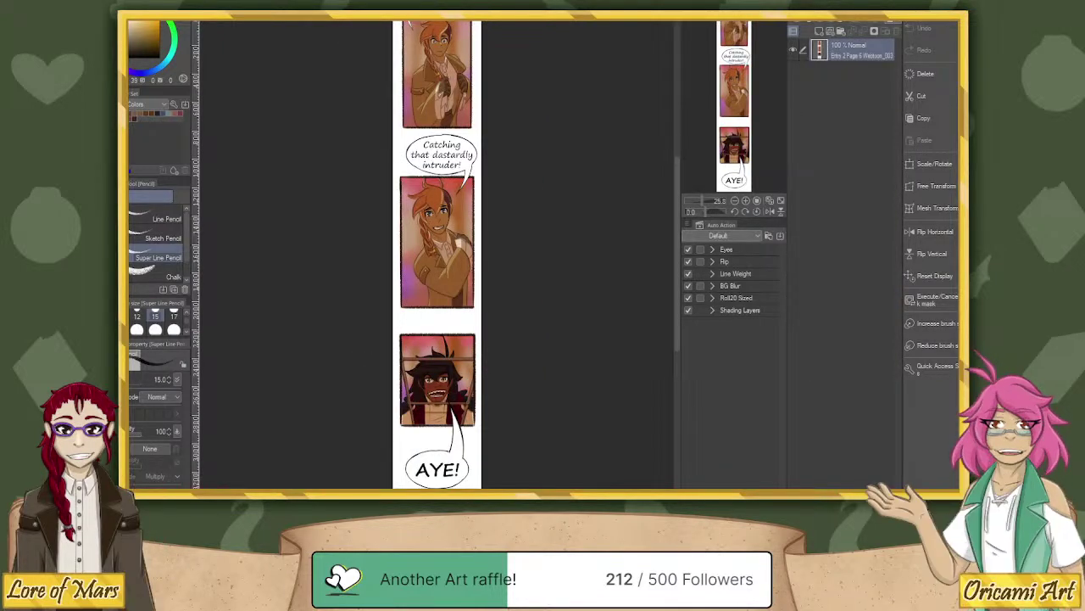
{"action": "key", "text": "ctrl+0"}
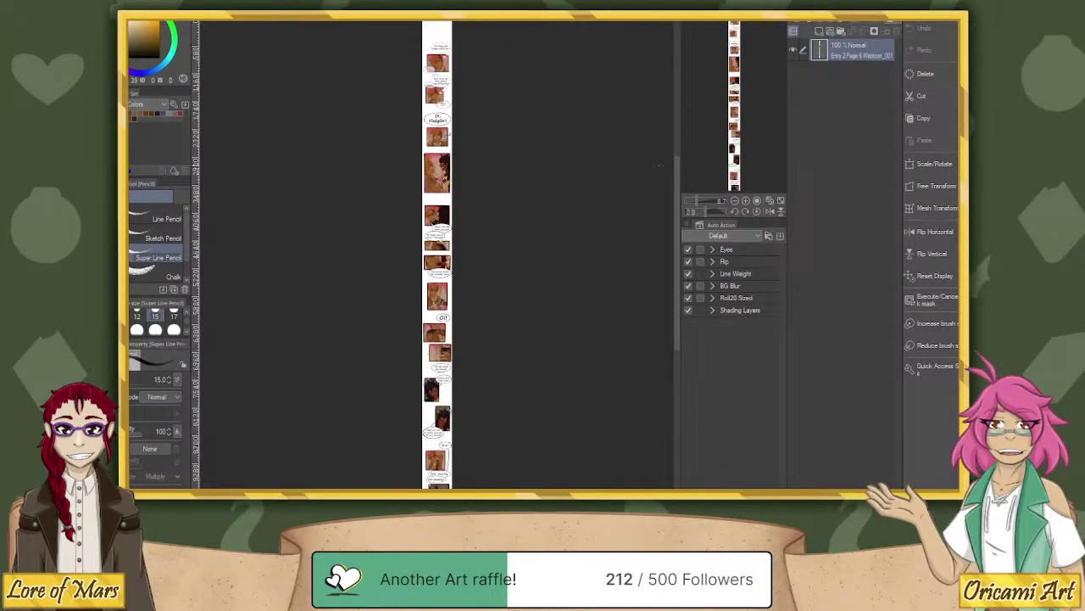
{"action": "left_click", "coordinate": [703, 206]}
{"action": "left_click", "coordinate": [703, 205]}
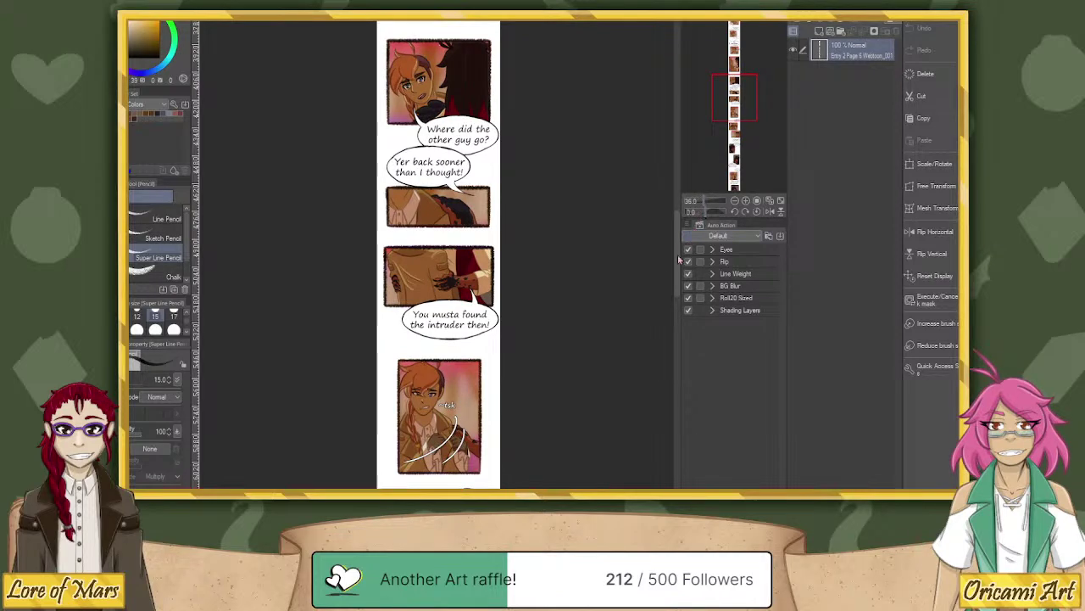
{"action": "left_click_drag", "start_coordinate": [594, 433], "coordinate": [598, 338]}
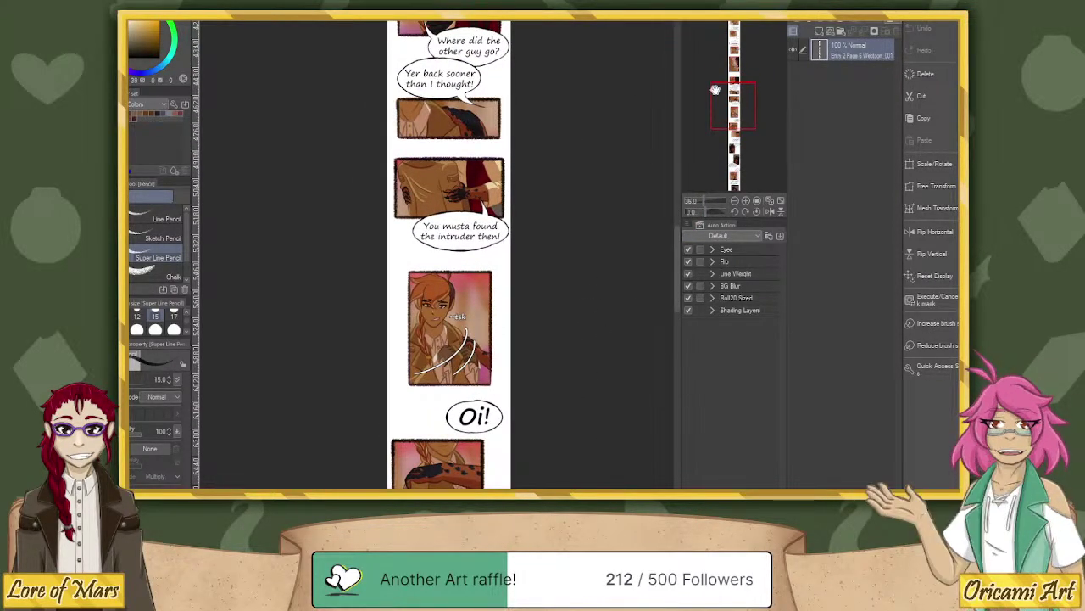
{"action": "left_click_drag", "start_coordinate": [720, 100], "coordinate": [731, 119]}
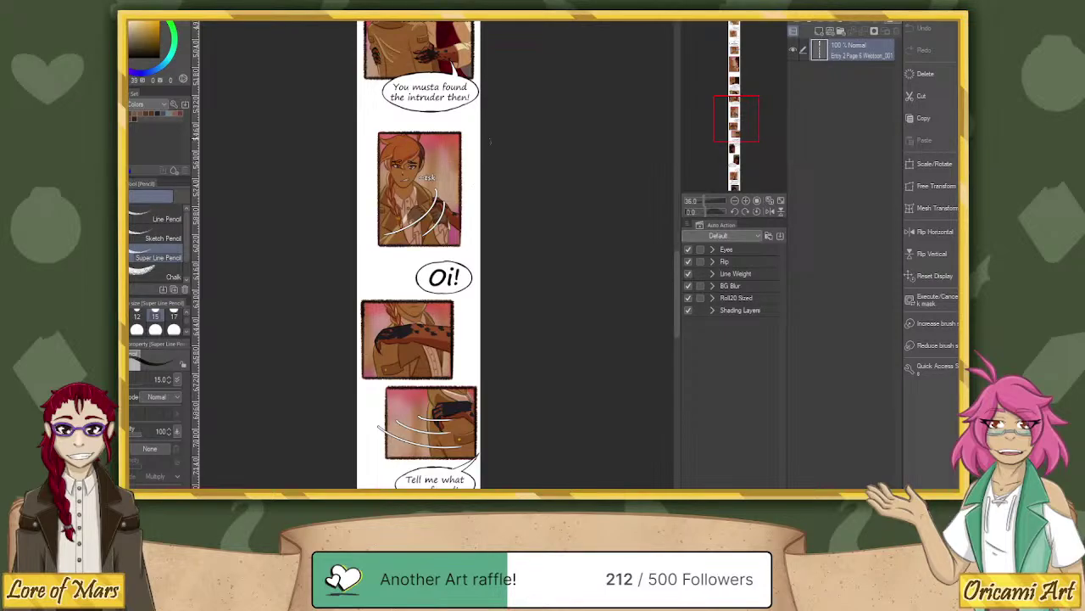
{"action": "left_click_drag", "start_coordinate": [703, 203], "coordinate": [712, 204]}
{"action": "left_click_drag", "start_coordinate": [736, 119], "coordinate": [735, 116]}
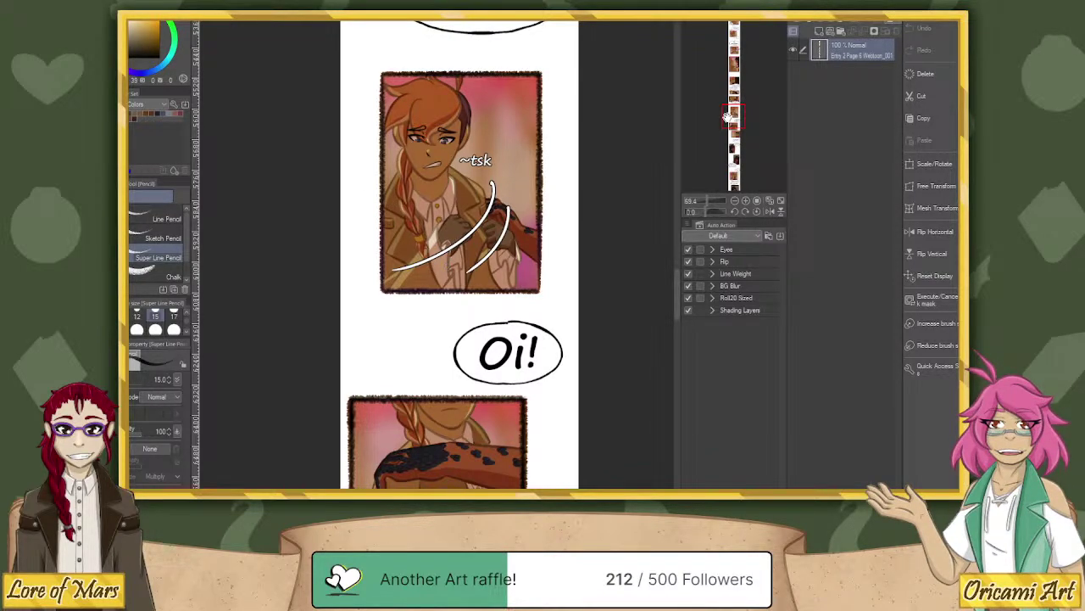
{"action": "left_click_drag", "start_coordinate": [728, 117], "coordinate": [729, 129]}
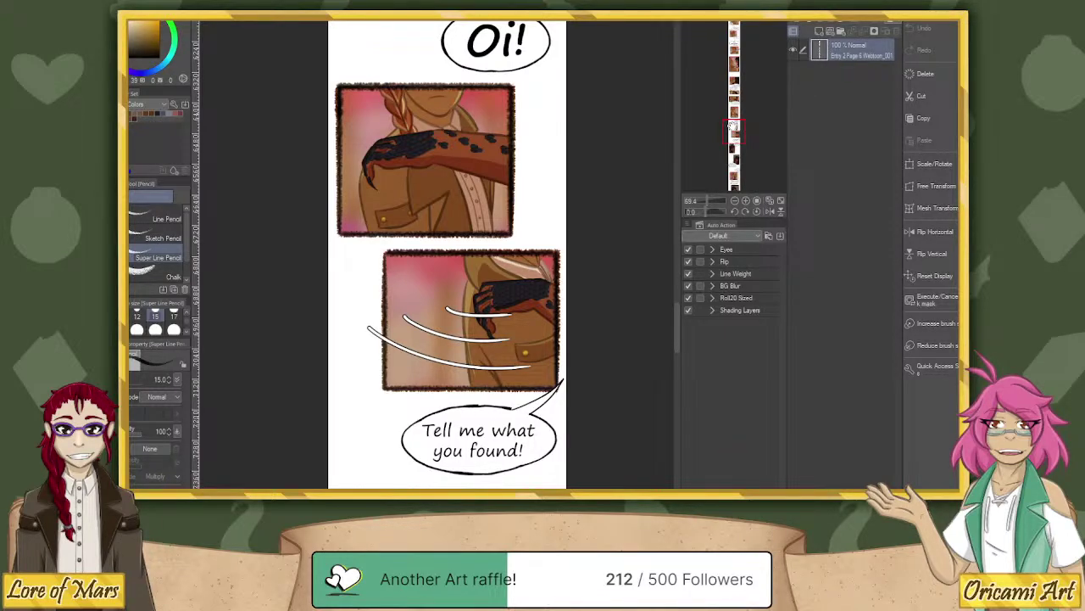
{"action": "left_click_drag", "start_coordinate": [733, 127], "coordinate": [727, 28]}
{"action": "left_click", "coordinate": [702, 207]}
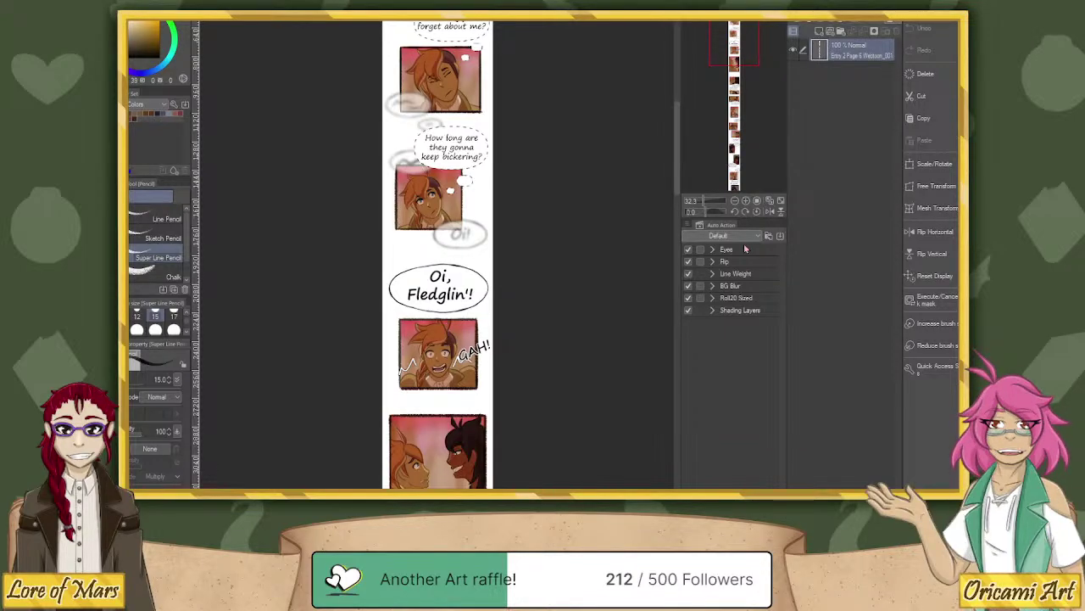
{"action": "left_click_drag", "start_coordinate": [734, 42], "coordinate": [738, 125]}
{"action": "scroll", "coordinate": [731, 125], "scroll_direction": "up", "scroll_amount": 4}
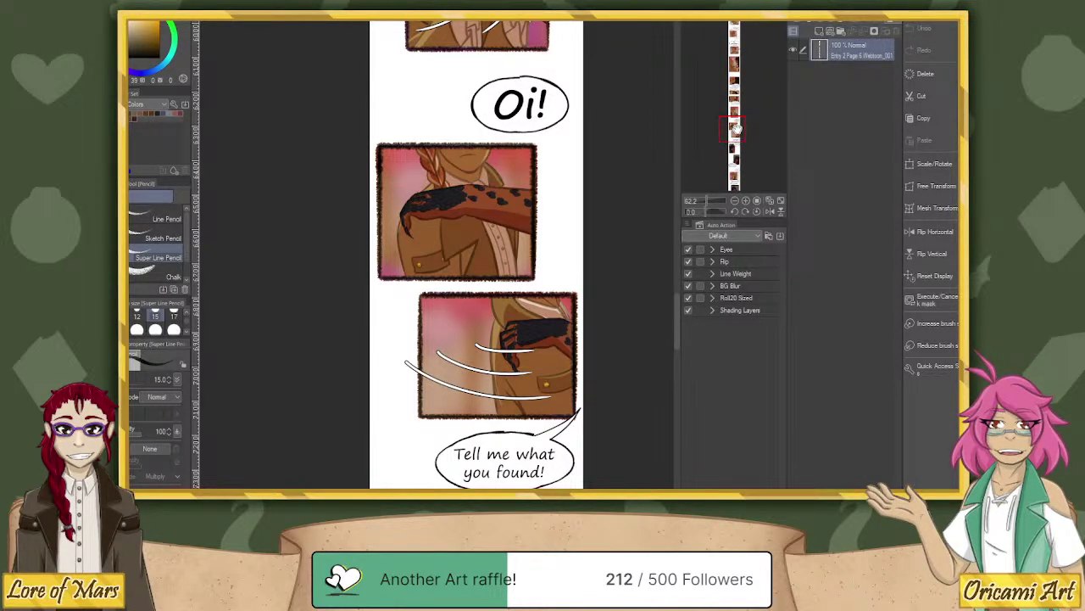
{"action": "scroll", "coordinate": [658, 183], "scroll_direction": "up", "scroll_amount": 5}
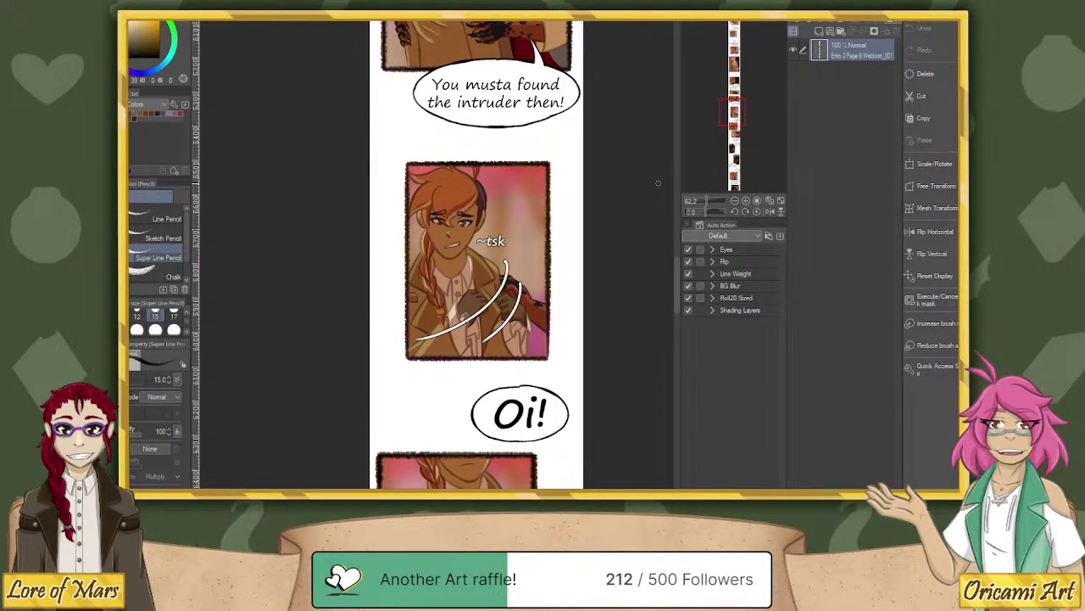
{"action": "key", "text": "ctrl+0"}
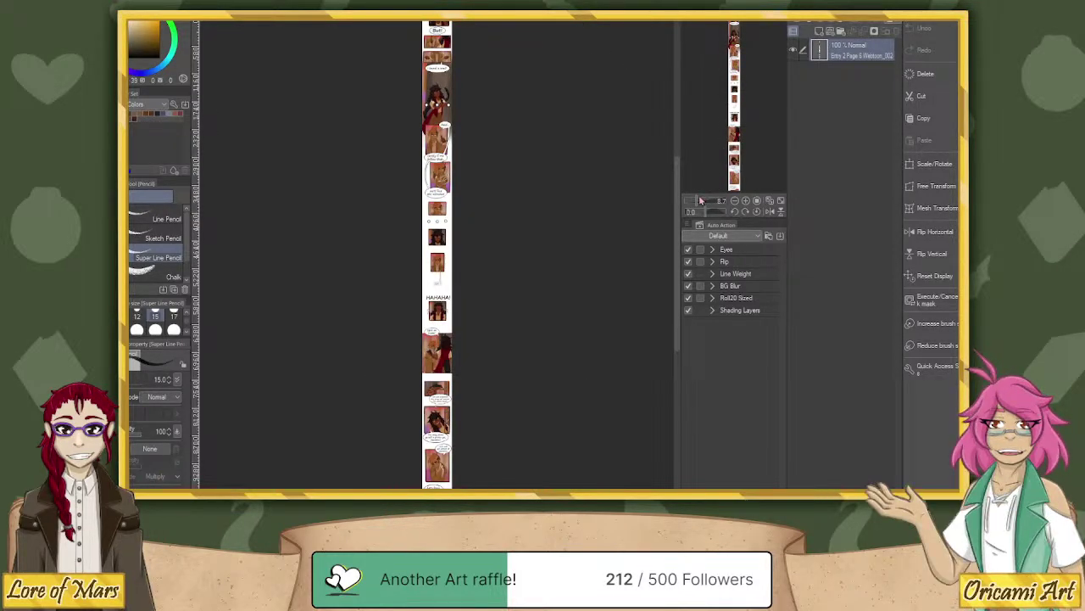
{"action": "mouse_move", "coordinate": [701, 200]}
{"action": "left_mouse_down"}
{"action": "mouse_move", "coordinate": [721, 202]}
{"action": "mouse_move", "coordinate": [694, 210]}
{"action": "mouse_move", "coordinate": [704, 208]}
{"action": "left_mouse_up"}
{"action": "left_click_drag", "start_coordinate": [735, 97], "coordinate": [732, 69]}
{"action": "left_click_drag", "start_coordinate": [706, 193], "coordinate": [709, 194]}
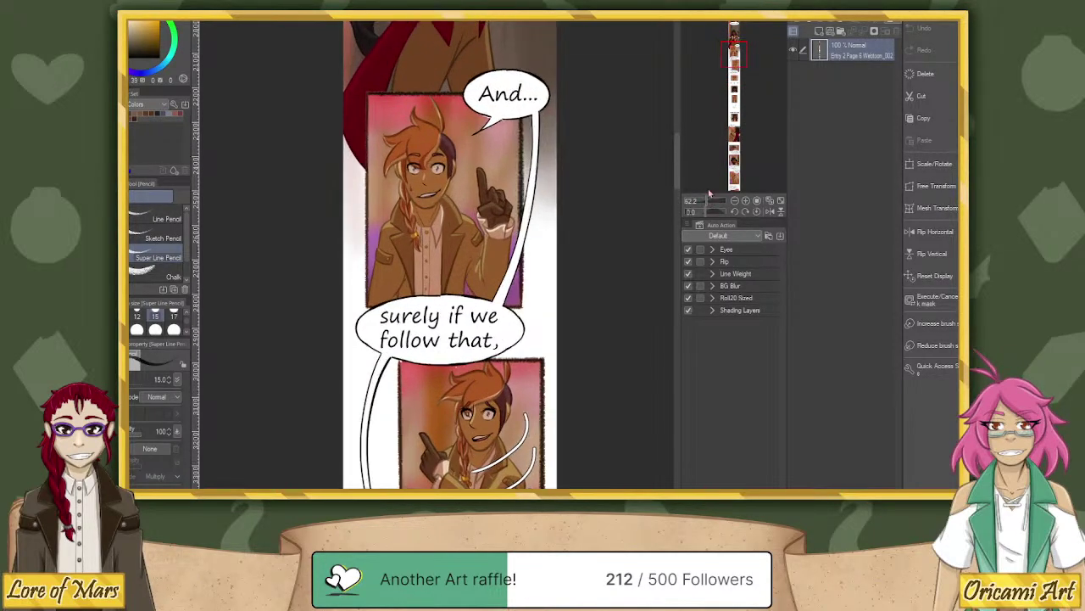
{"action": "left_click_drag", "start_coordinate": [733, 49], "coordinate": [732, 56]}
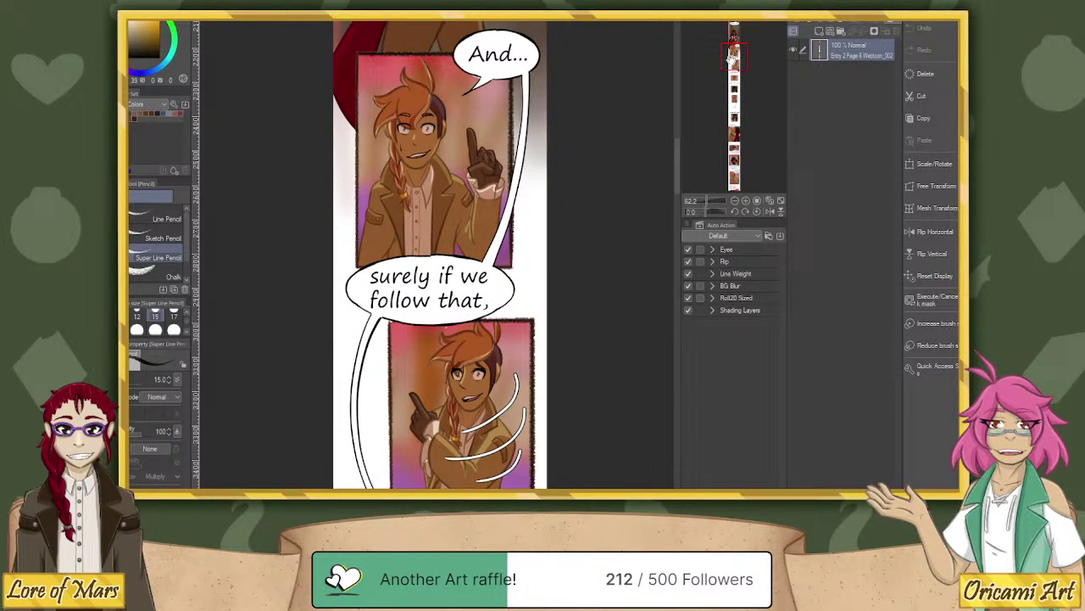
{"action": "left_click_drag", "start_coordinate": [733, 55], "coordinate": [748, 57]}
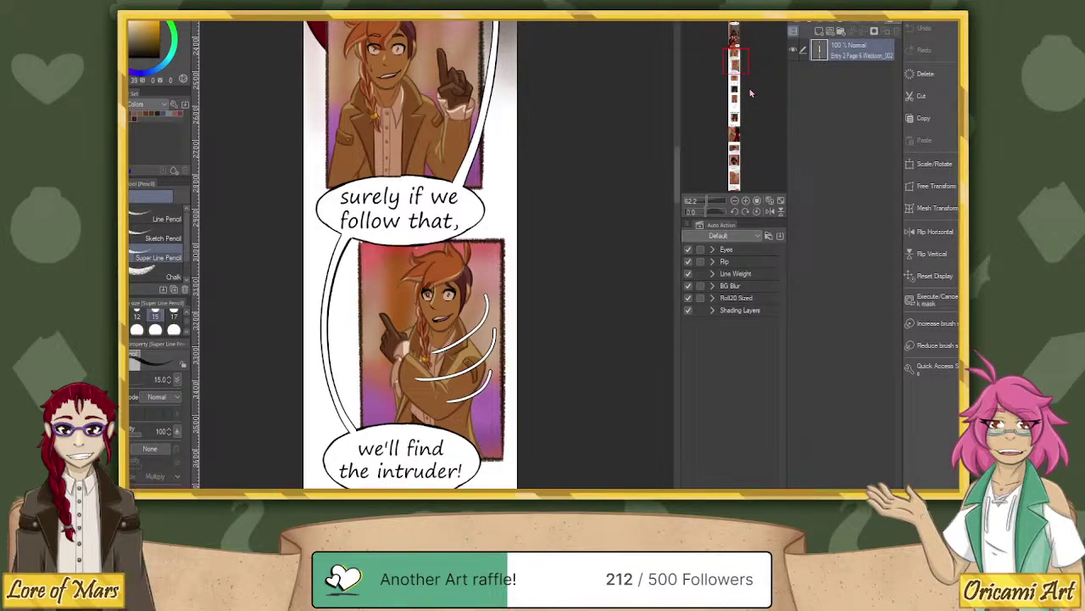
{"action": "left_click_drag", "start_coordinate": [708, 201], "coordinate": [702, 201]}
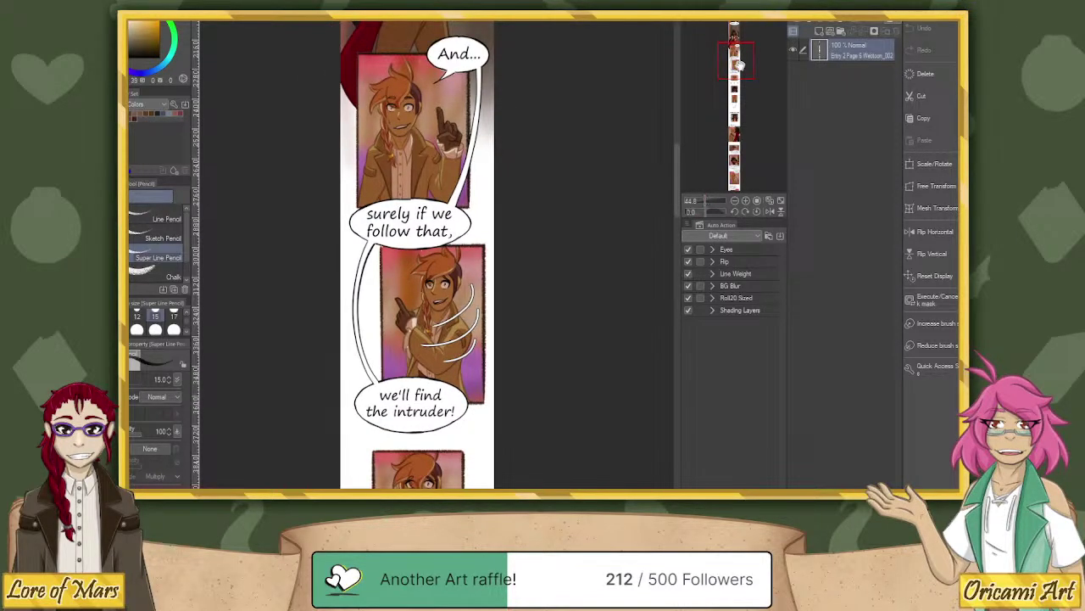
{"action": "left_click_drag", "start_coordinate": [740, 65], "coordinate": [734, 24]}
{"action": "scroll", "coordinate": [721, 127], "scroll_direction": "down", "scroll_amount": 2}
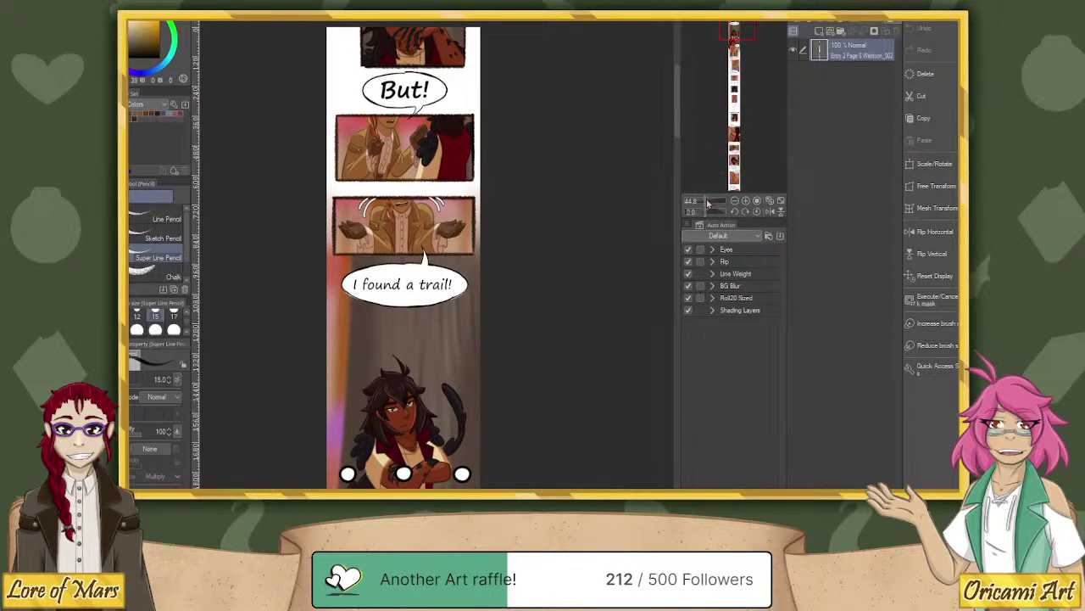
Zoom around the 'I found a trail!' and 'And...' panels, then zoom out to see several.
{"action": "left_click", "coordinate": [702, 201]}
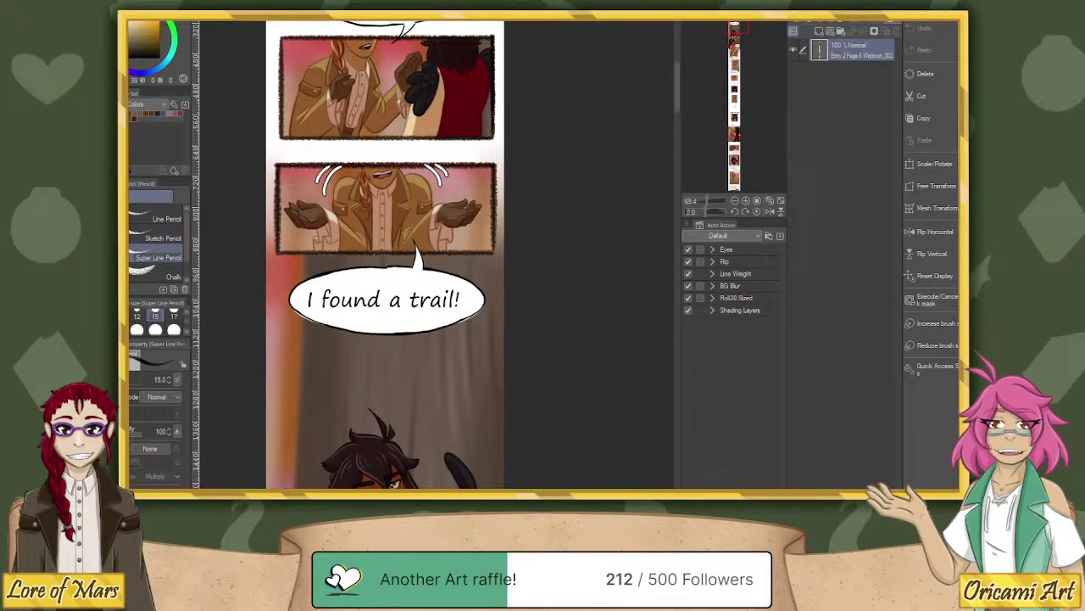
{"action": "scroll", "coordinate": [385, 254], "scroll_direction": "up", "scroll_amount": 2}
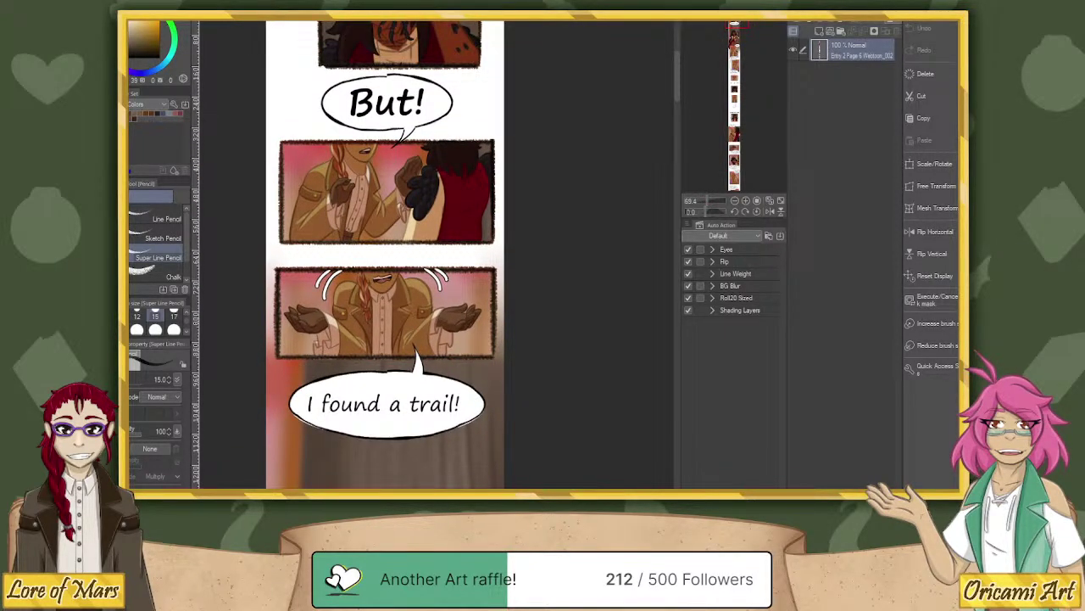
{"action": "left_click_drag", "start_coordinate": [734, 24], "coordinate": [734, 58]}
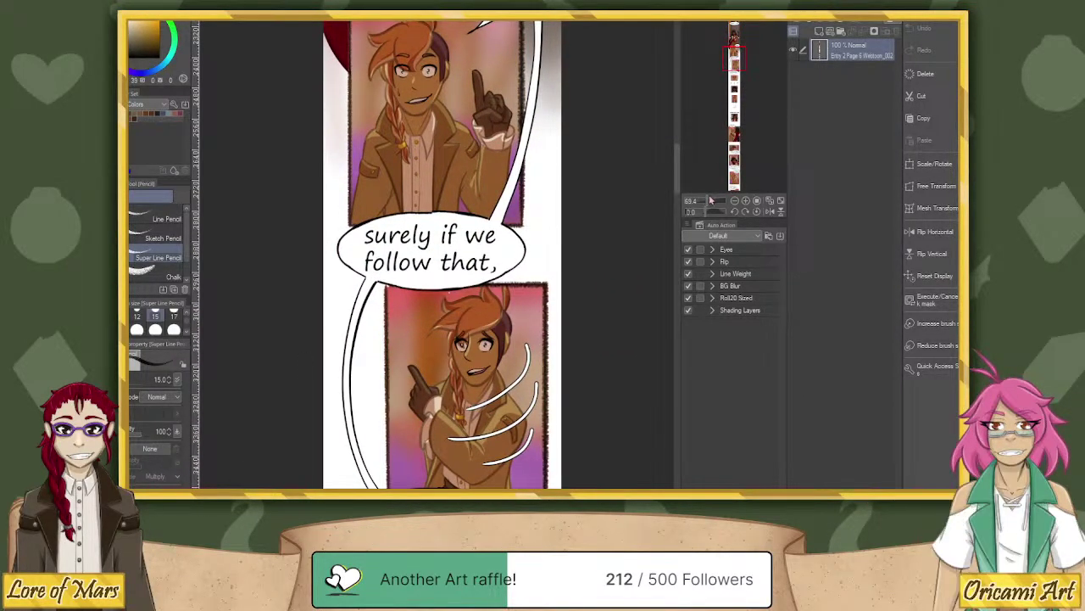
{"action": "left_click_drag", "start_coordinate": [711, 200], "coordinate": [687, 201]}
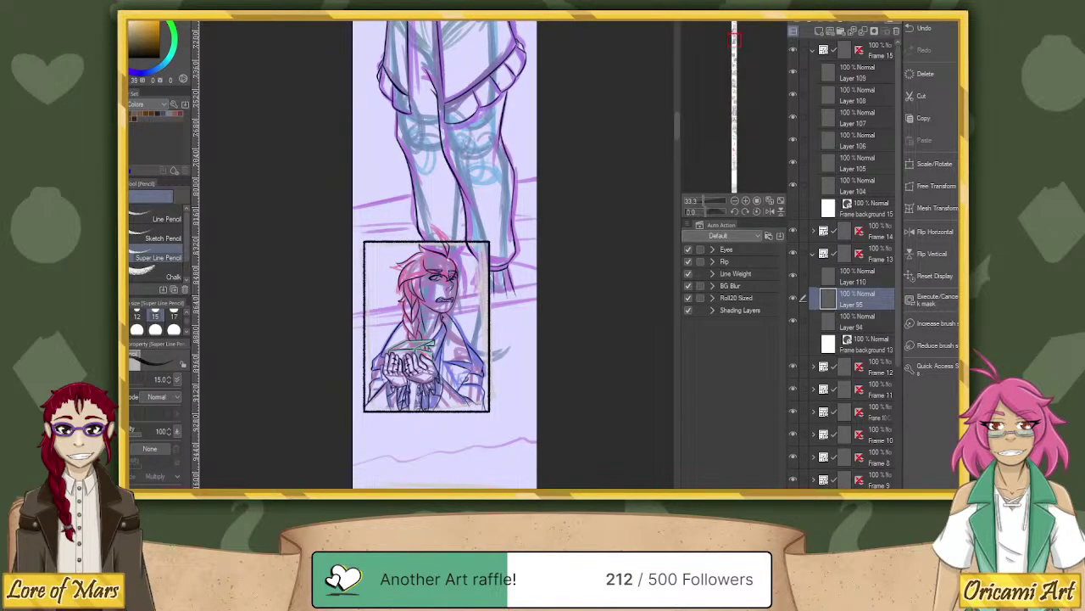
Navigate the Open dialog to the Journal 1 > Entry 2, Page 9 (10) folder.
{"action": "key", "text": "ctrl+o"}
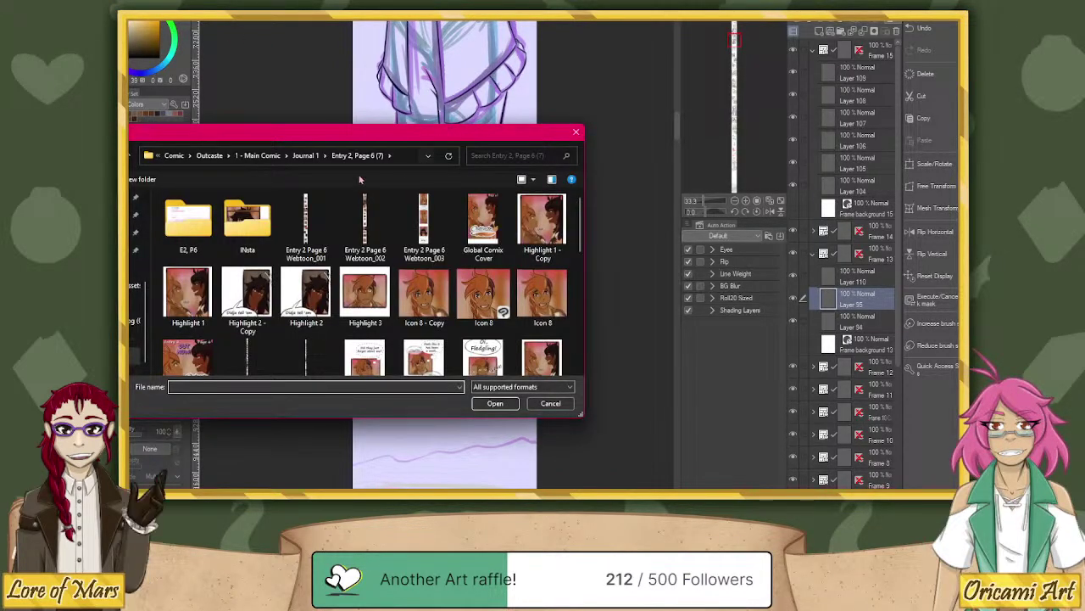
{"action": "left_click", "coordinate": [308, 157]}
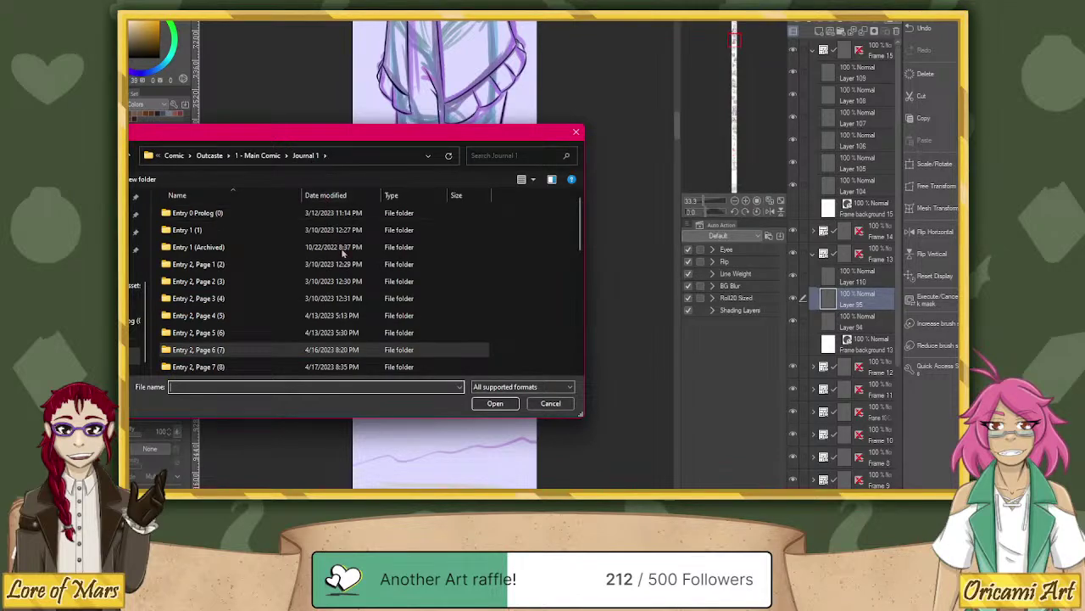
{"action": "scroll", "coordinate": [581, 246], "scroll_direction": "down", "scroll_amount": 1}
{"action": "scroll", "coordinate": [581, 246], "scroll_direction": "down", "scroll_amount": 1}
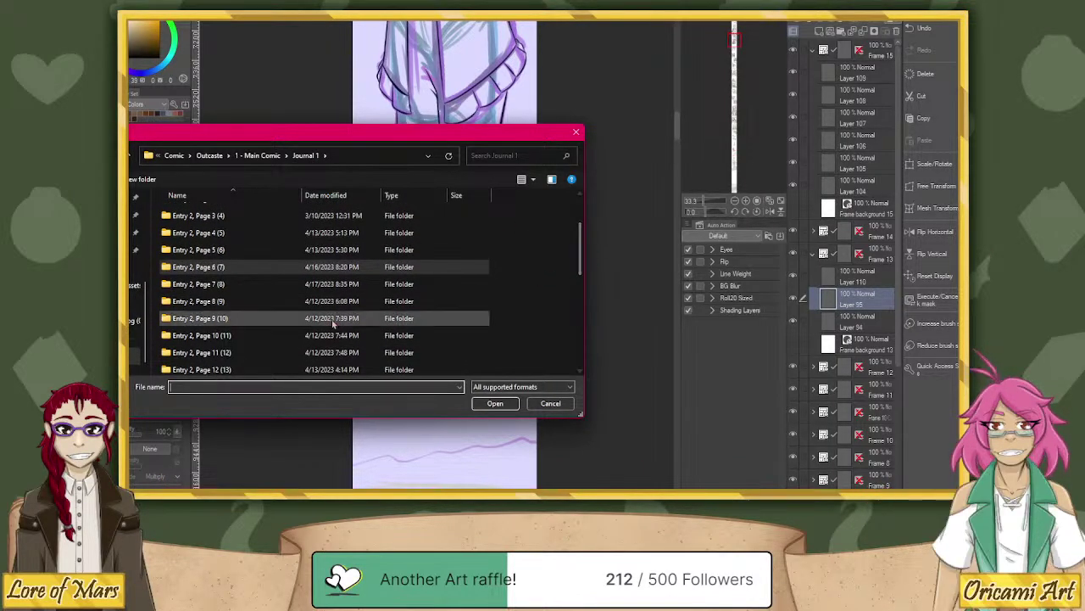
{"action": "double_click", "coordinate": [280, 322]}
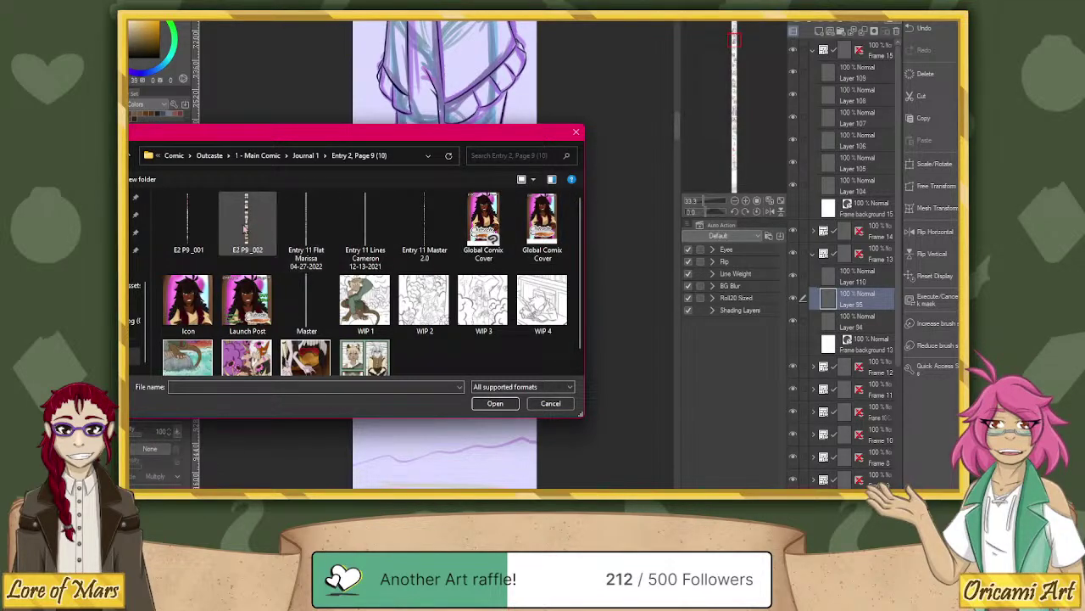
Select E2 P9_001 and E2 P9_002 and open both.
{"action": "left_click", "coordinate": [194, 223]}
{"action": "left_click", "coordinate": [247, 222]}
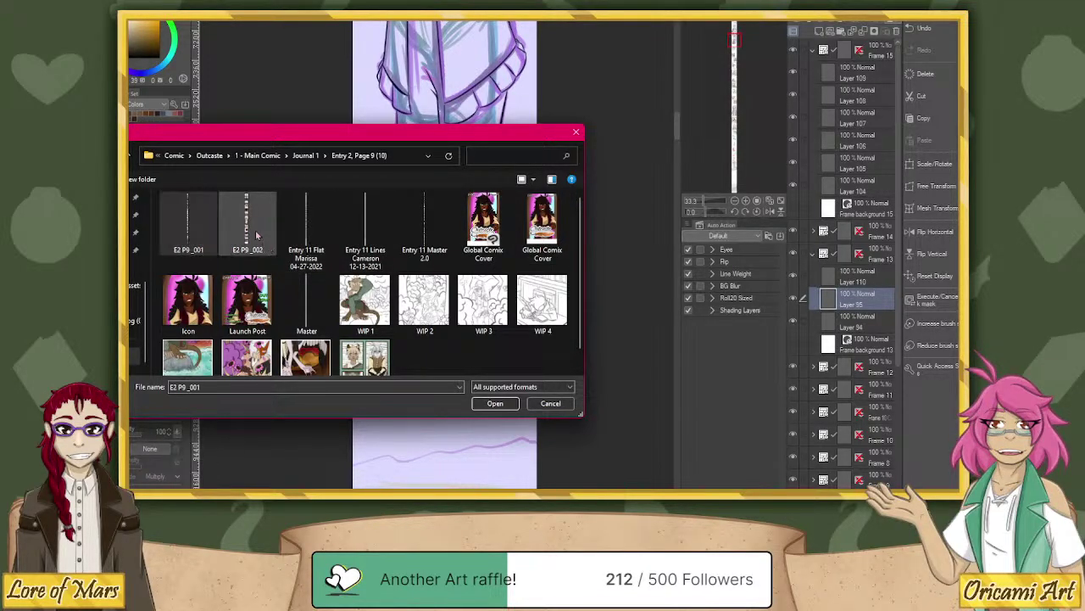
{"action": "left_click", "coordinate": [200, 242], "text": "ctrl"}
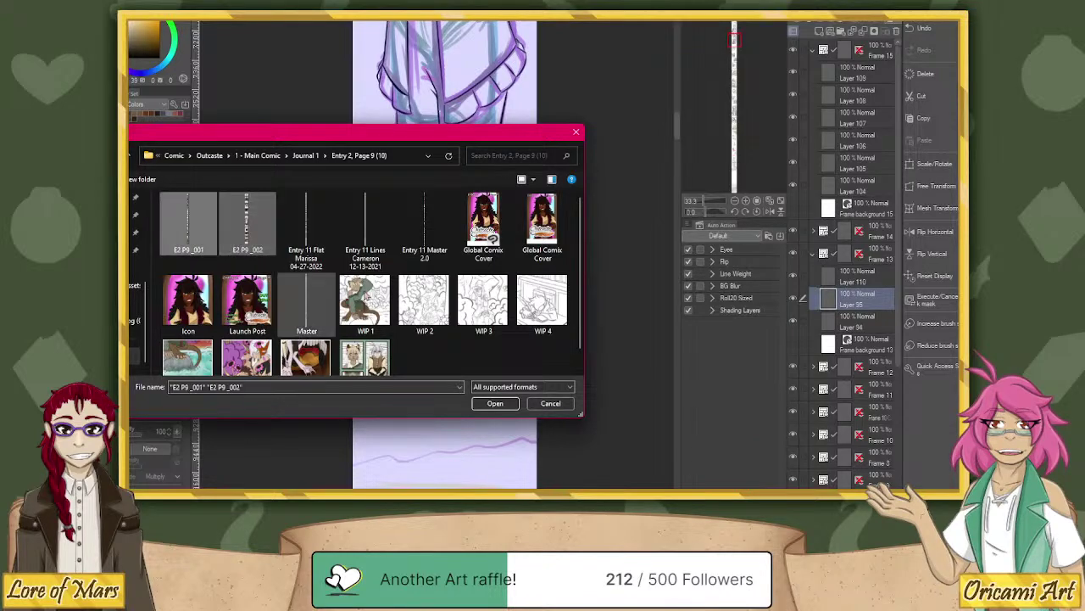
{"action": "left_click", "coordinate": [507, 404]}
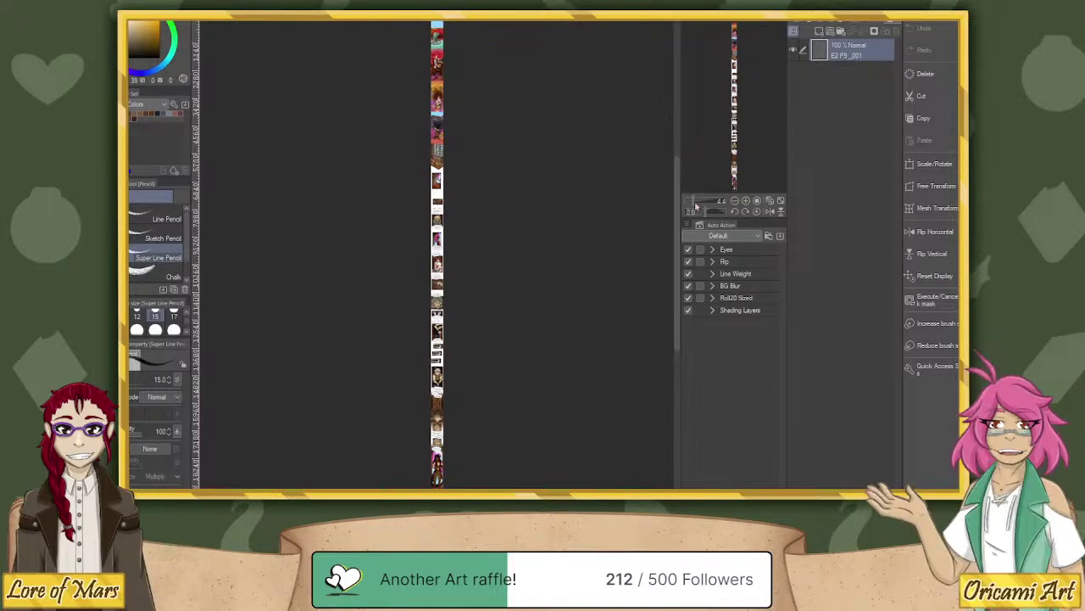
{"action": "left_click", "coordinate": [701, 202]}
{"action": "left_click_drag", "start_coordinate": [700, 202], "coordinate": [722, 202]}
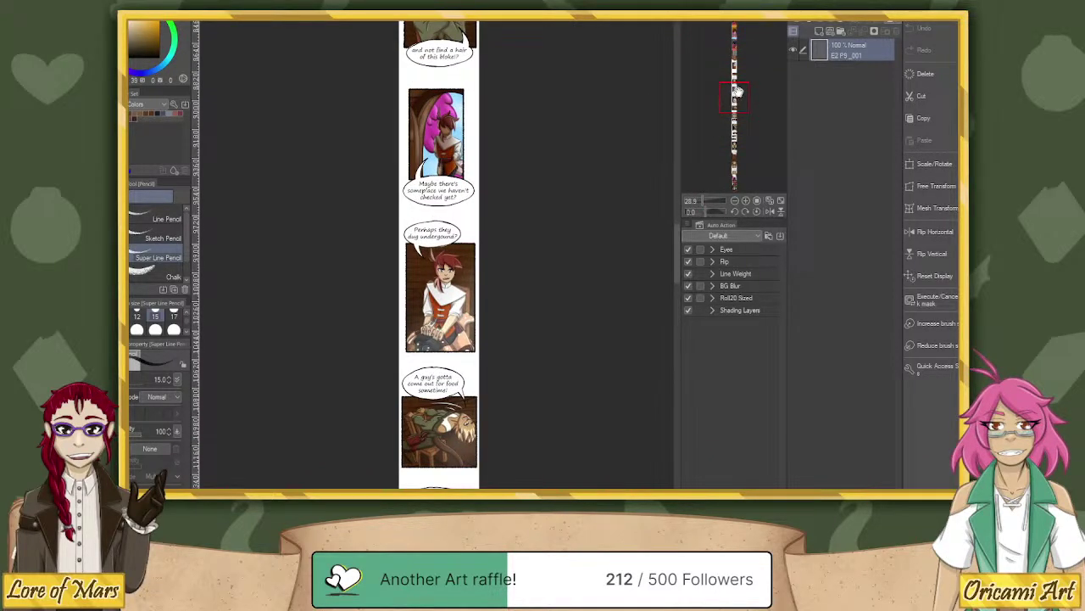
{"action": "left_click_drag", "start_coordinate": [736, 95], "coordinate": [737, 76]}
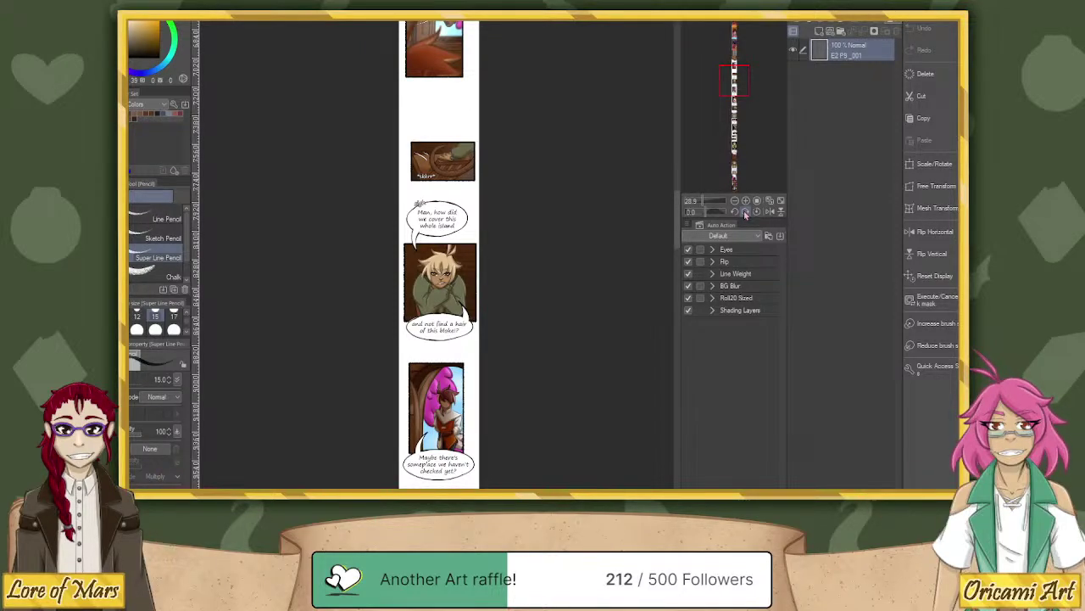
{"action": "left_click_drag", "start_coordinate": [744, 77], "coordinate": [744, 108]}
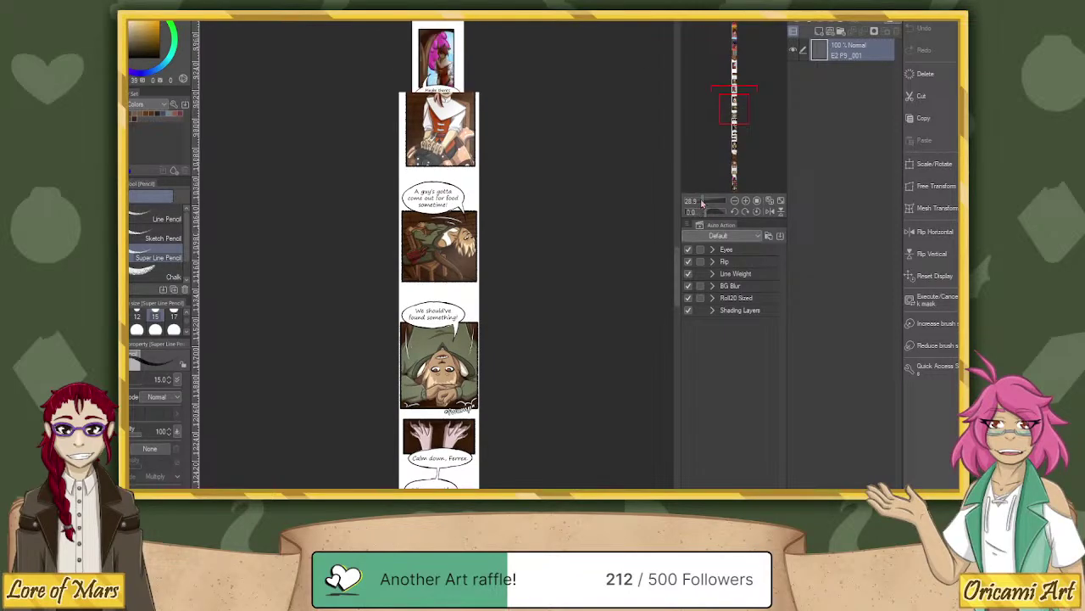
{"action": "left_click_drag", "start_coordinate": [705, 204], "coordinate": [714, 176]}
{"action": "left_click_drag", "start_coordinate": [734, 95], "coordinate": [736, 136]}
{"action": "scroll", "coordinate": [735, 136], "scroll_direction": "down", "scroll_amount": 2}
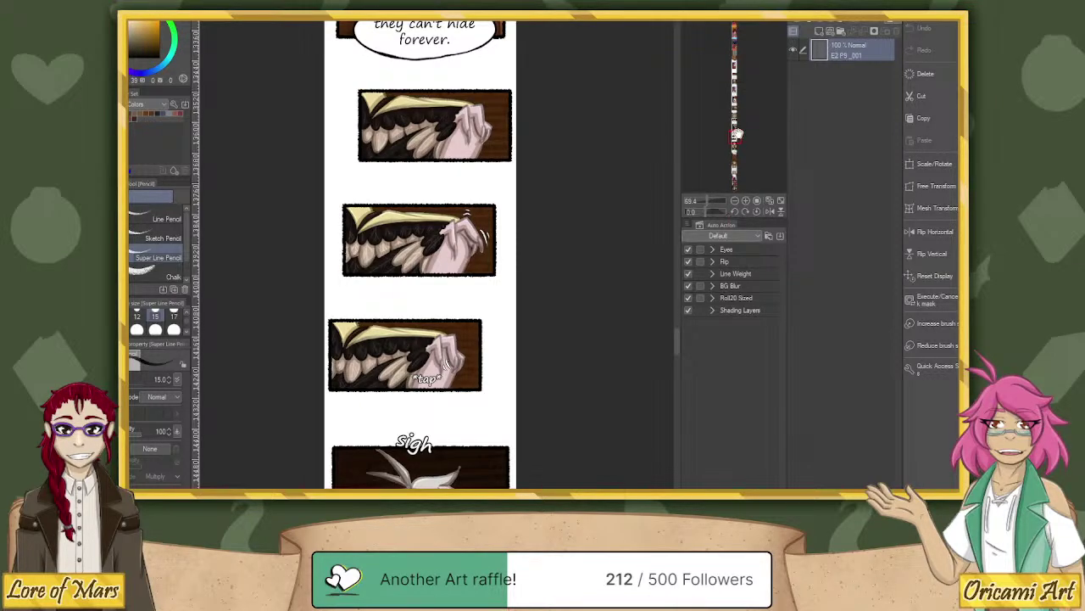
{"action": "mouse_move", "coordinate": [735, 134]}
{"action": "left_mouse_down"}
{"action": "mouse_move", "coordinate": [737, 125]}
{"action": "mouse_move", "coordinate": [734, 136]}
{"action": "left_mouse_up"}
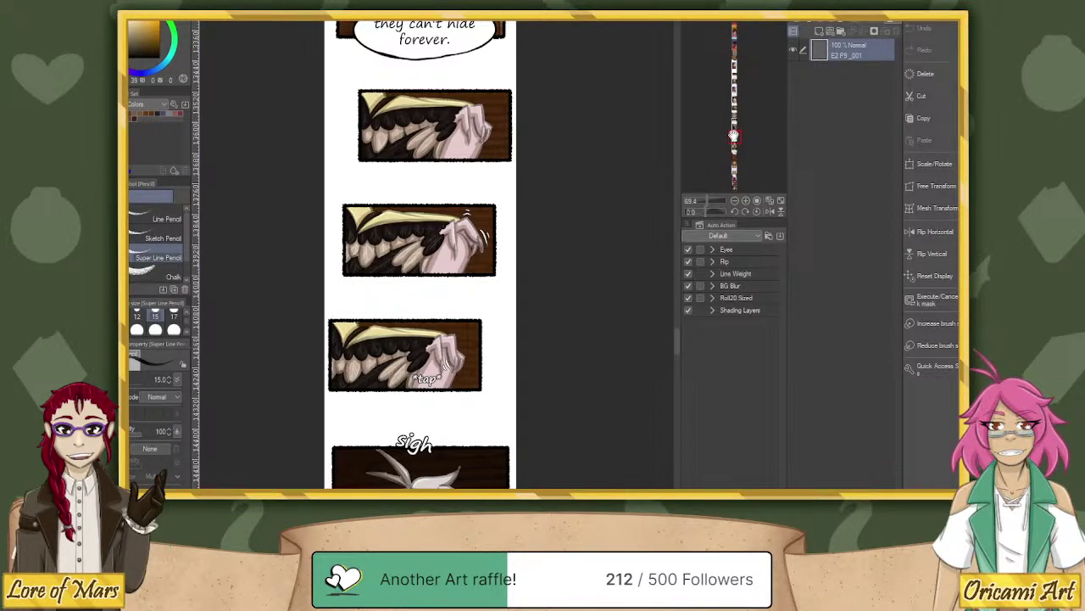
{"action": "left_click_drag", "start_coordinate": [733, 136], "coordinate": [733, 176]}
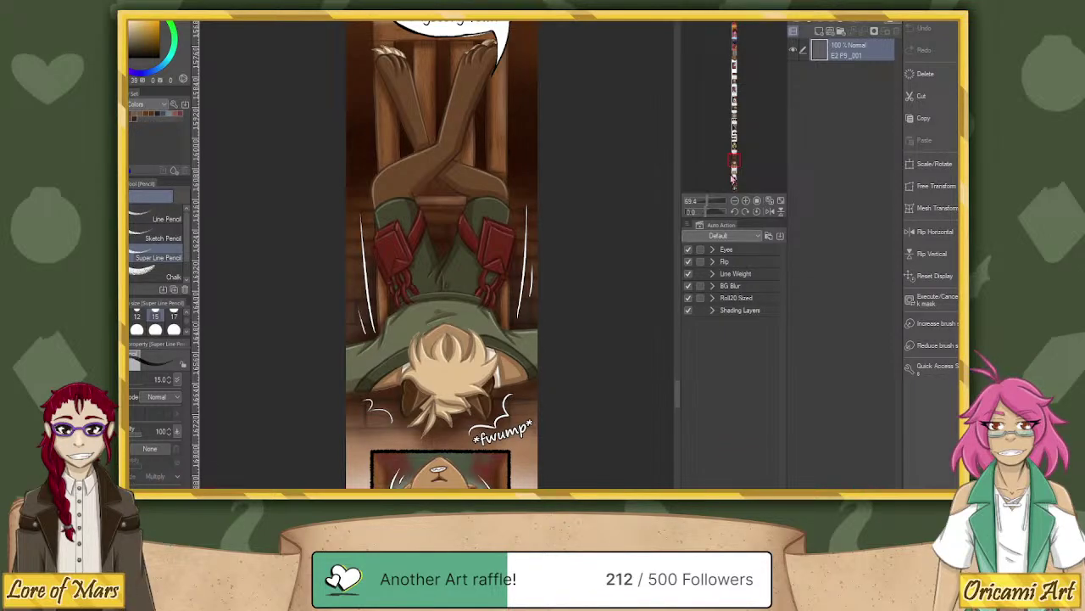
{"action": "left_click_drag", "start_coordinate": [734, 176], "coordinate": [733, 156]}
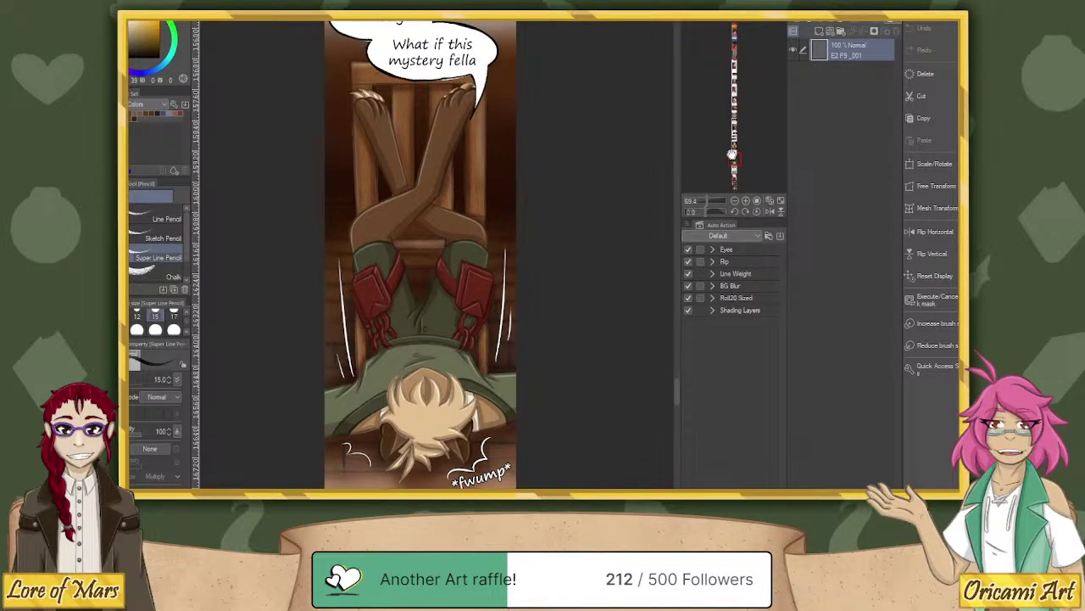
{"action": "scroll", "coordinate": [733, 155], "scroll_direction": "down", "scroll_amount": 4}
{"action": "left_click_drag", "start_coordinate": [734, 158], "coordinate": [734, 103]}
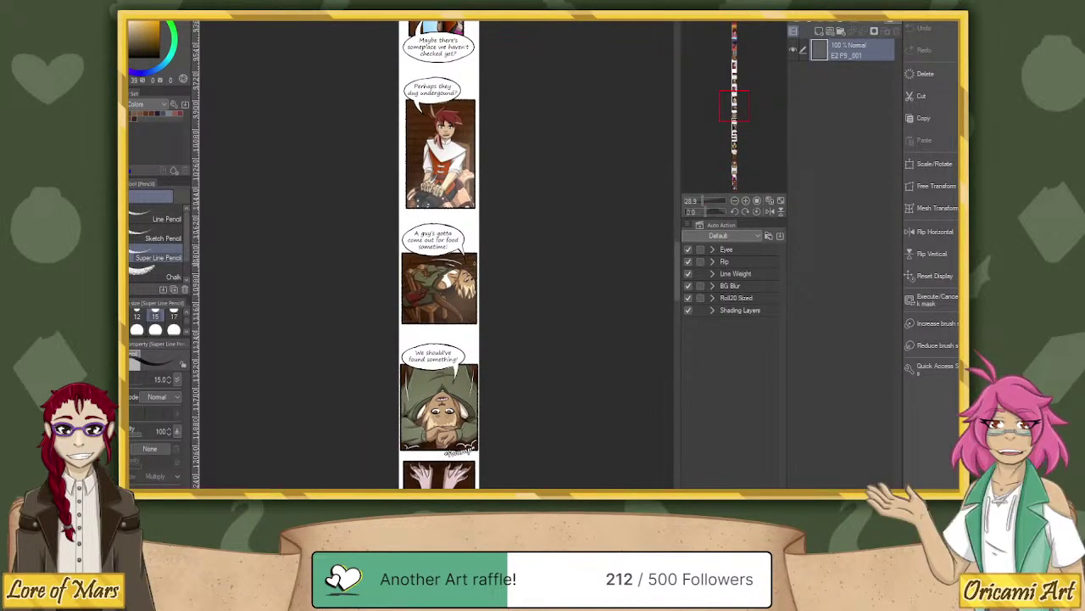
{"action": "left_click_drag", "start_coordinate": [512, 364], "coordinate": [611, 258]}
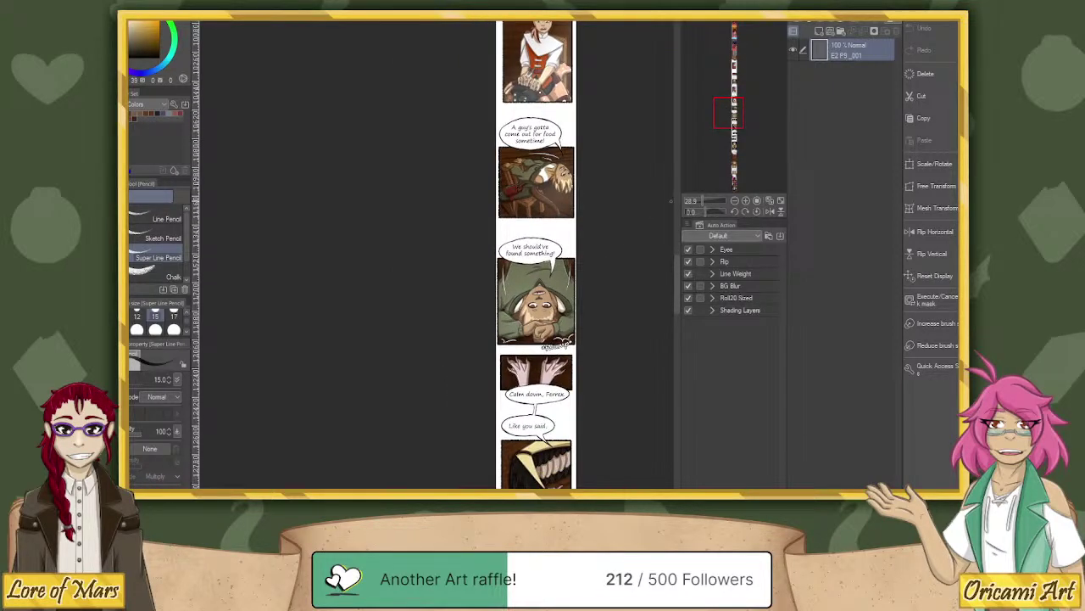
{"action": "left_click_drag", "start_coordinate": [738, 111], "coordinate": [734, 170]}
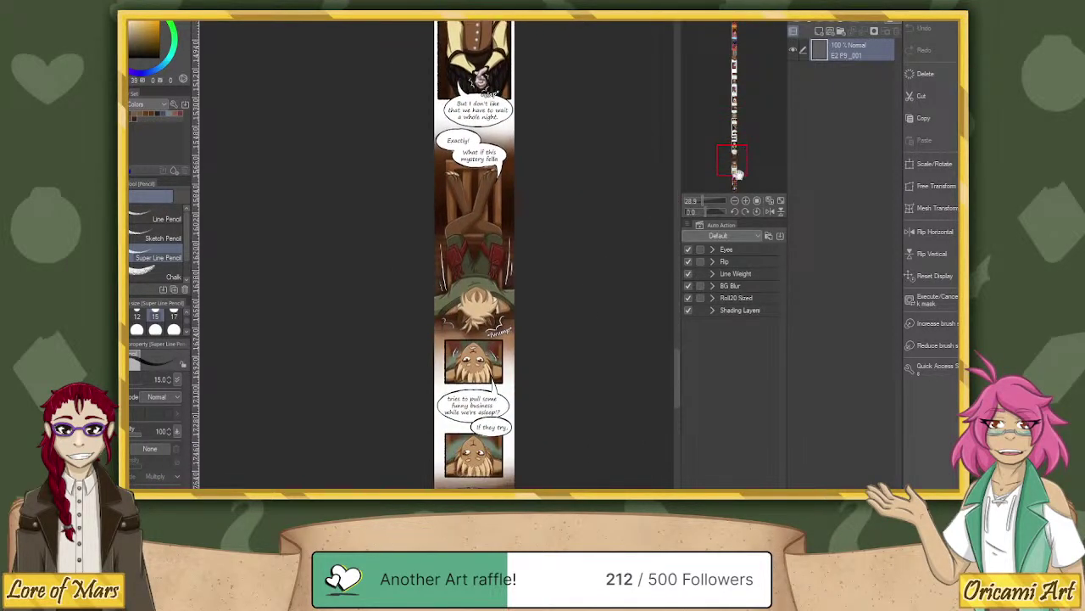
{"action": "scroll", "coordinate": [734, 170], "scroll_direction": "up", "scroll_amount": 3}
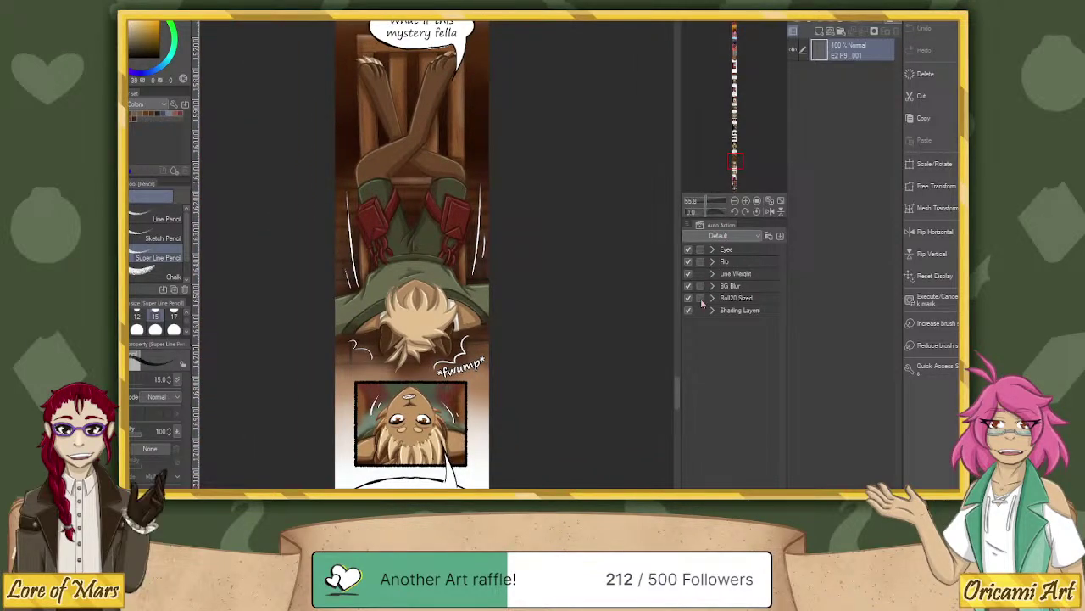
{"action": "left_click_drag", "start_coordinate": [734, 153], "coordinate": [732, 155]}
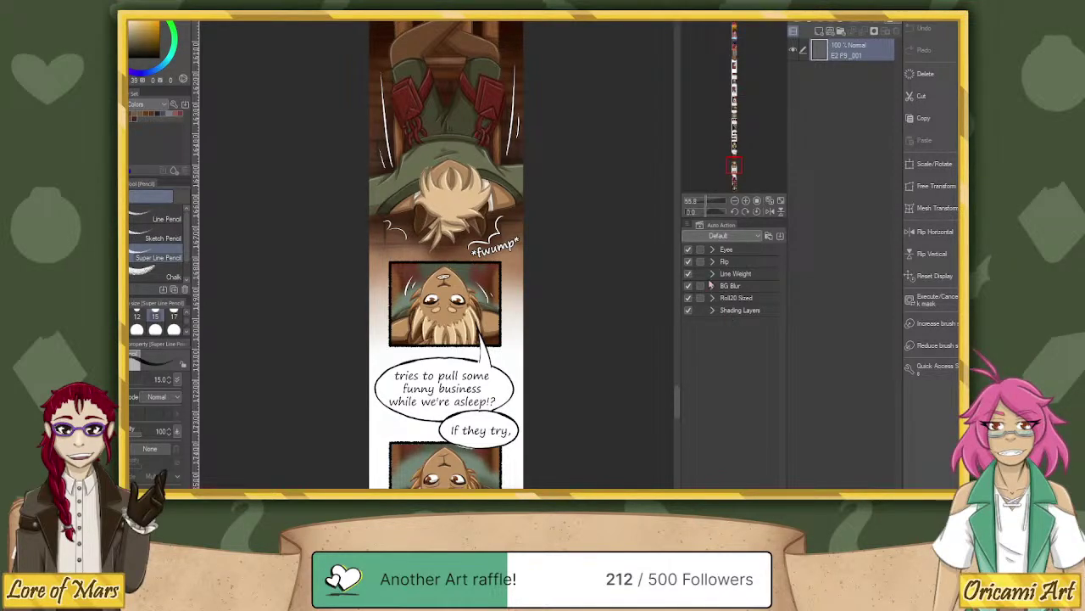
{"action": "scroll", "coordinate": [713, 166], "scroll_direction": "down", "scroll_amount": 1}
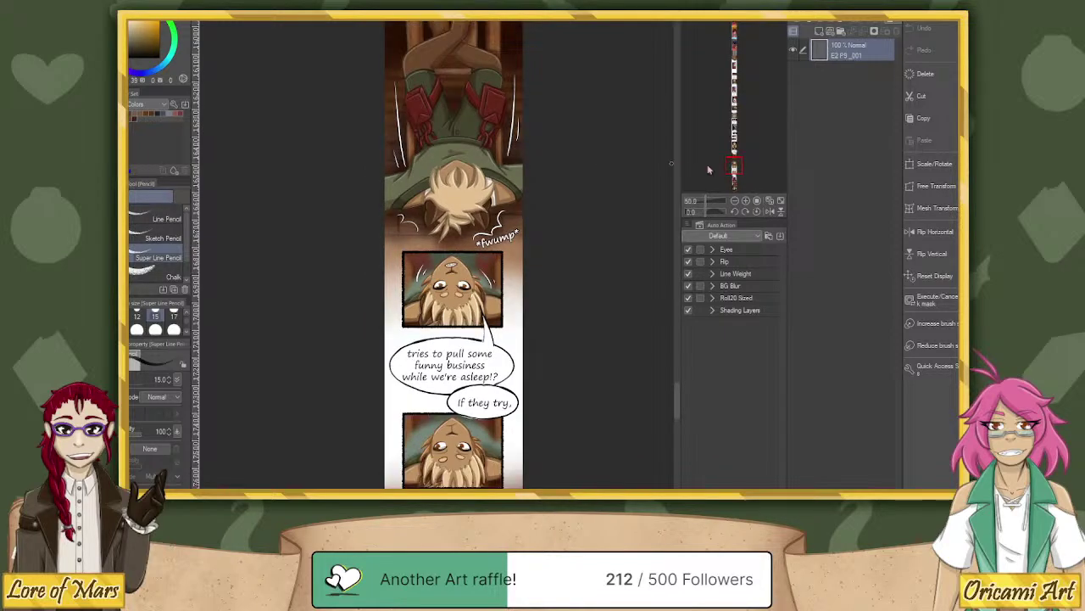
{"action": "left_click", "coordinate": [733, 159]}
{"action": "mouse_move", "coordinate": [733, 160]}
{"action": "left_mouse_down"}
{"action": "mouse_move", "coordinate": [732, 150]}
{"action": "mouse_move", "coordinate": [733, 162]}
{"action": "left_mouse_up"}
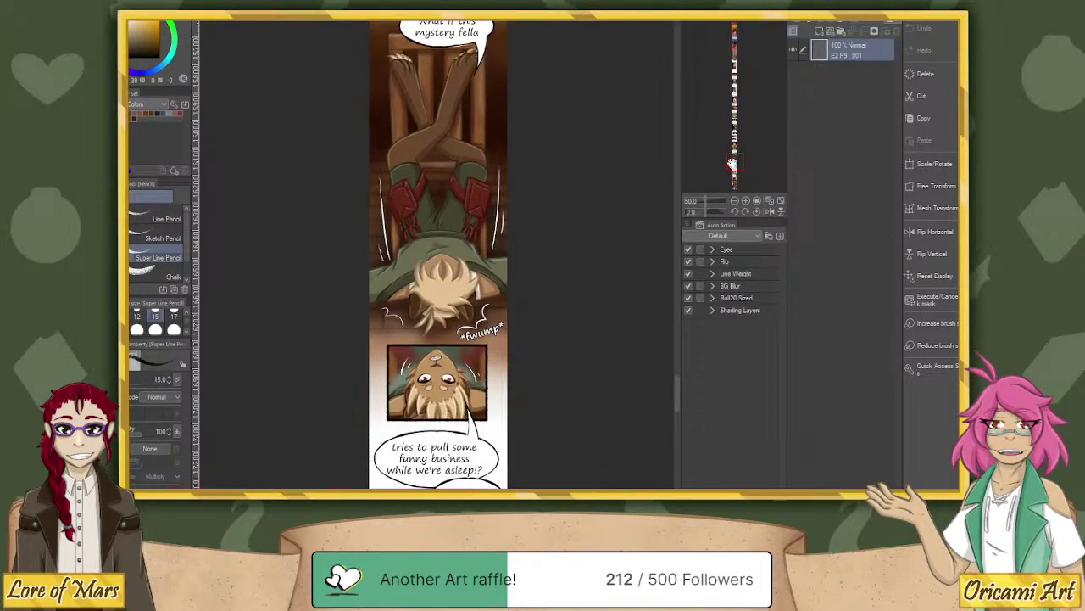
{"action": "scroll", "coordinate": [512, 192], "scroll_direction": "up", "scroll_amount": 1}
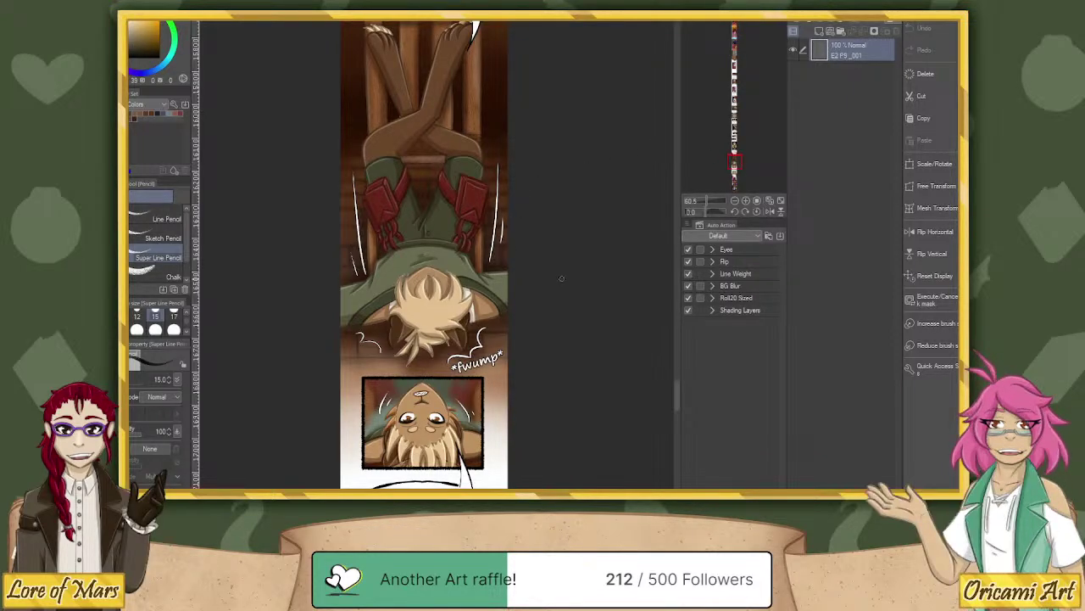
Scroll up and down the first comic page strip to review its panels.
{"action": "scroll", "coordinate": [632, 233], "scroll_direction": "down", "scroll_amount": 3}
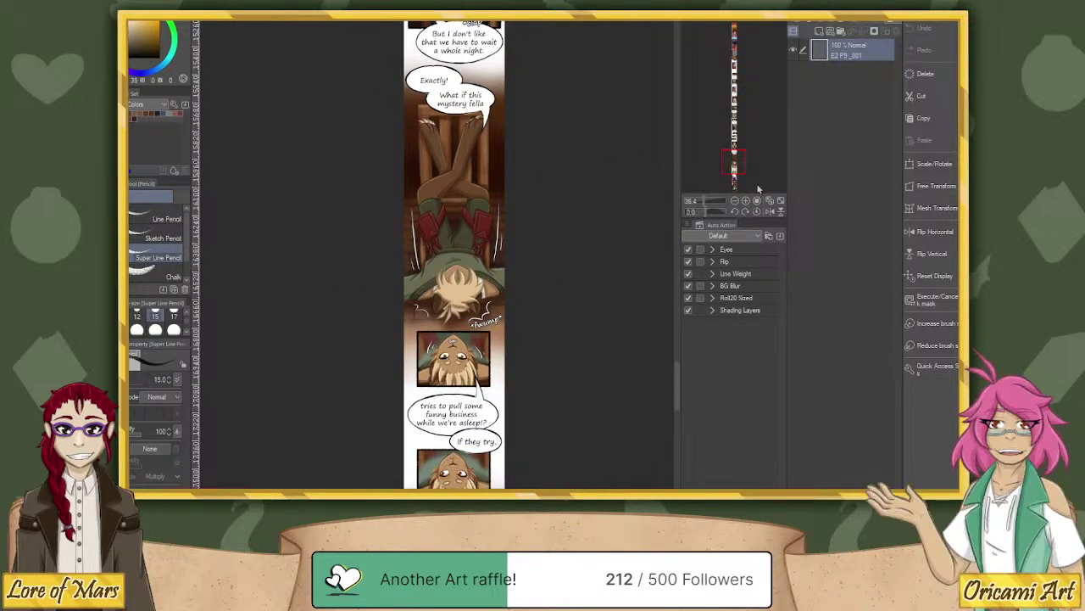
{"action": "scroll", "coordinate": [735, 161], "scroll_direction": "up", "scroll_amount": 3}
{"action": "left_click_drag", "start_coordinate": [735, 161], "coordinate": [734, 167]}
{"action": "scroll", "coordinate": [735, 169], "scroll_direction": "up", "scroll_amount": 1}
{"action": "scroll", "coordinate": [733, 168], "scroll_direction": "up", "scroll_amount": 2}
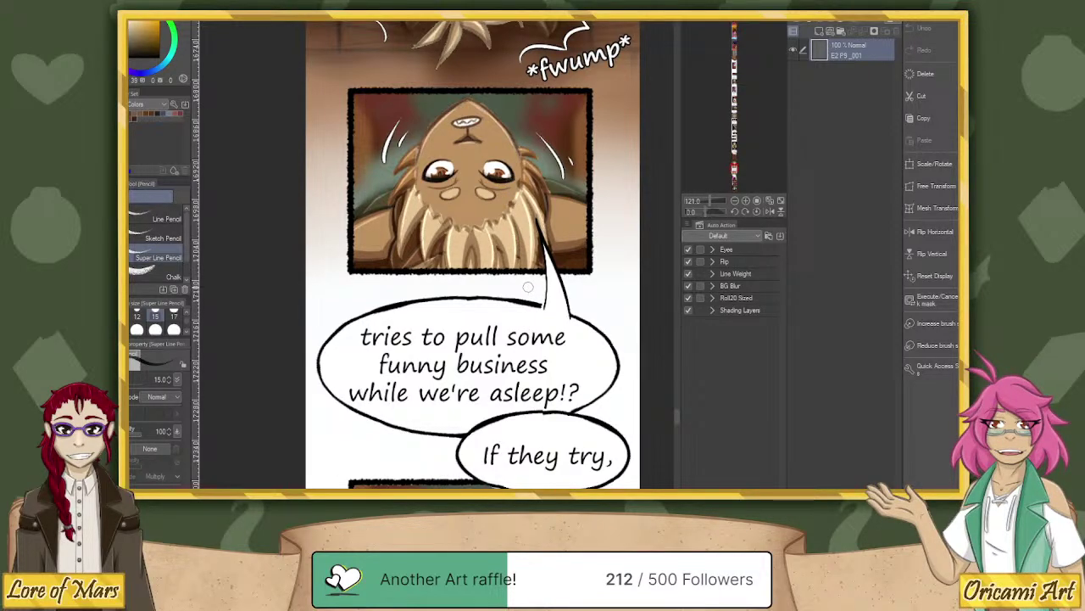
{"action": "scroll", "coordinate": [554, 213], "scroll_direction": "down", "scroll_amount": 1}
{"action": "scroll", "coordinate": [726, 170], "scroll_direction": "down", "scroll_amount": 3}
Pan the Navigator through the earlier panels and 'funny business' bubbles down to the standing character.
{"action": "left_click_drag", "start_coordinate": [727, 170], "coordinate": [737, 123]}
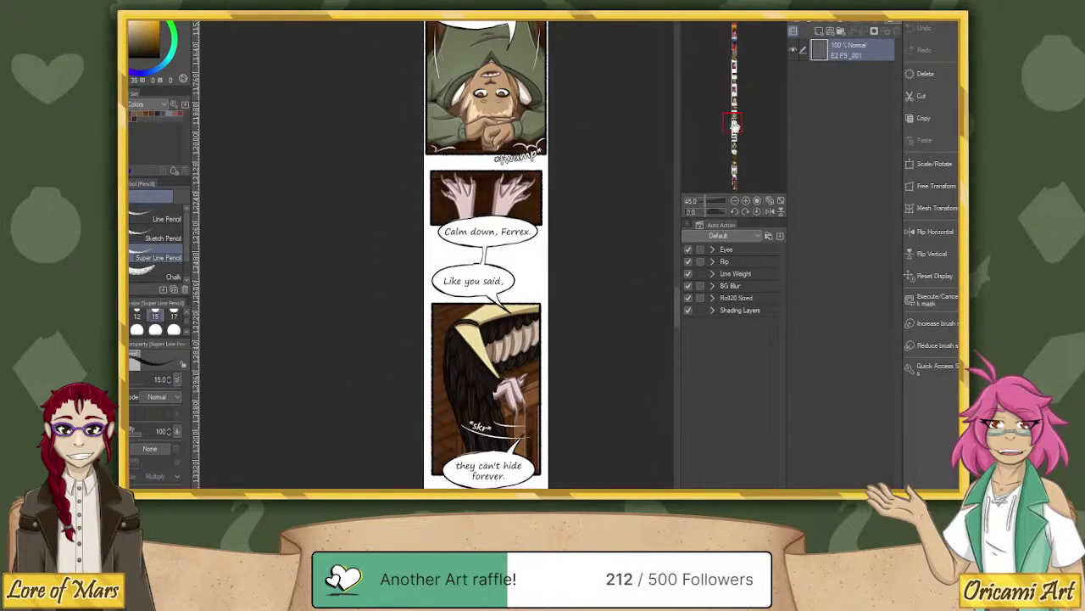
{"action": "left_click_drag", "start_coordinate": [734, 125], "coordinate": [734, 178]}
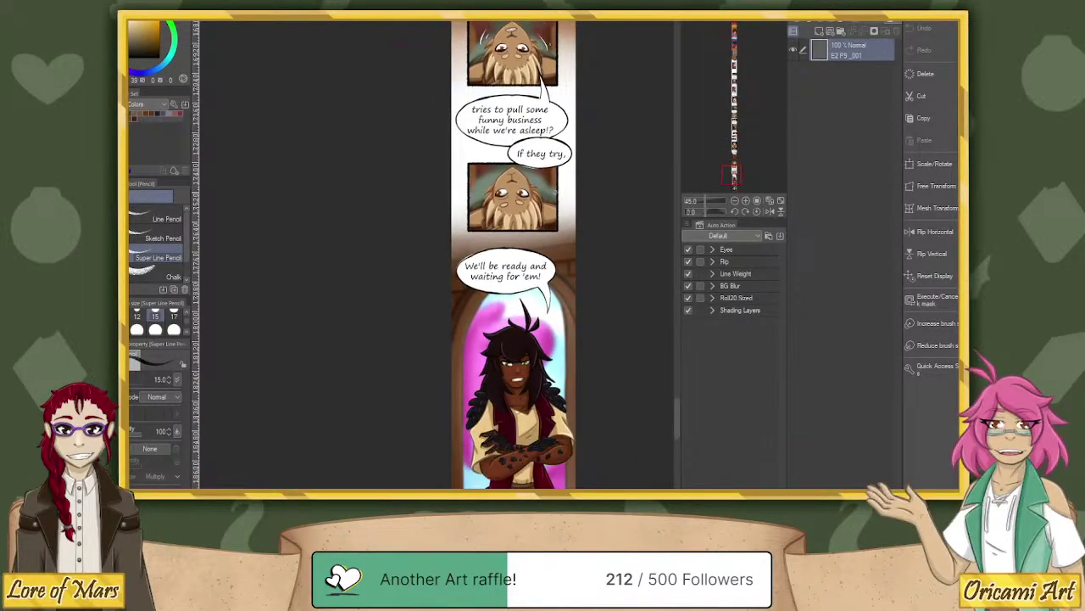
{"action": "scroll", "coordinate": [558, 200], "scroll_direction": "up", "scroll_amount": 4}
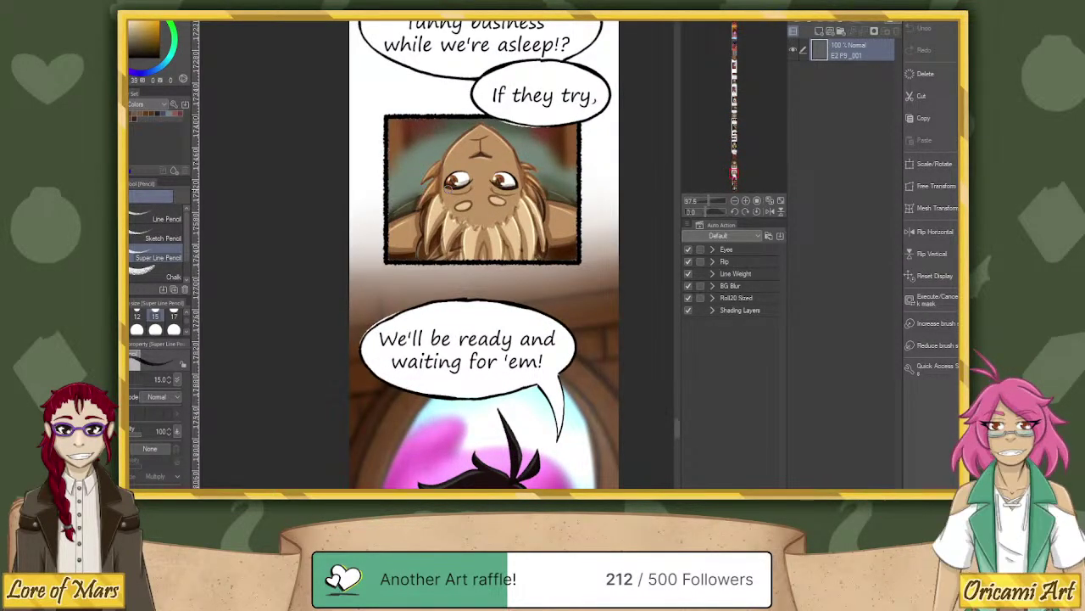
{"action": "left_click_drag", "start_coordinate": [733, 174], "coordinate": [735, 170]}
{"action": "scroll", "coordinate": [556, 105], "scroll_direction": "down", "scroll_amount": 3}
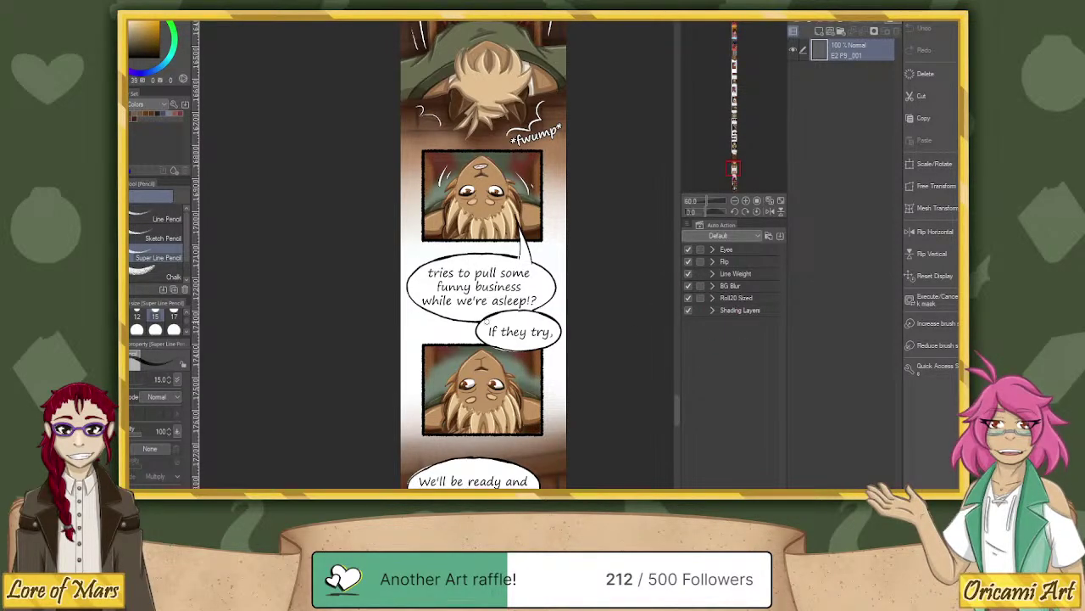
{"action": "mouse_move", "coordinate": [733, 169]}
{"action": "left_mouse_down"}
{"action": "mouse_move", "coordinate": [733, 200]}
{"action": "mouse_move", "coordinate": [734, 188]}
{"action": "left_mouse_up"}
Switch to the E2 P9_002 comic page with Ctrl+Tab and scroll up its strip.
{"action": "key", "text": "ctrl+Tab"}
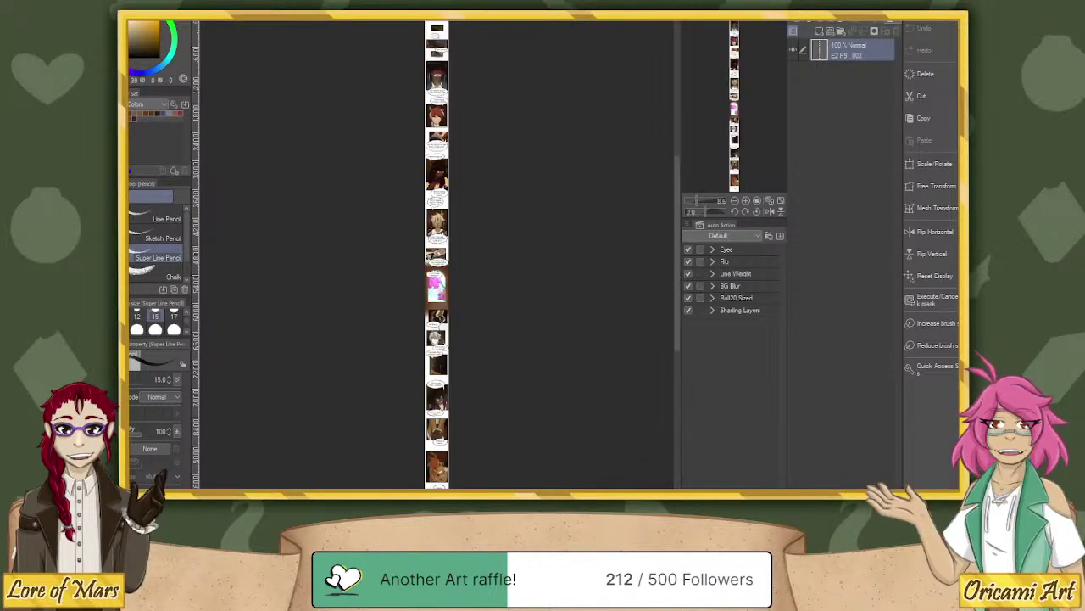
{"action": "scroll", "coordinate": [466, 332], "scroll_direction": "up", "scroll_amount": 6}
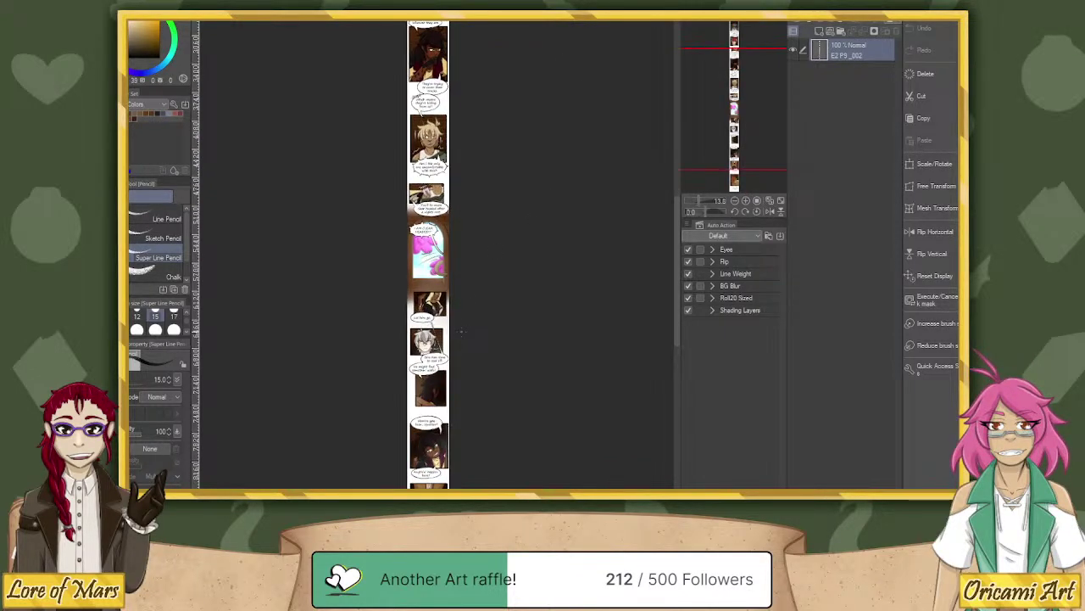
{"action": "scroll", "coordinate": [466, 332], "scroll_direction": "up", "scroll_amount": 2}
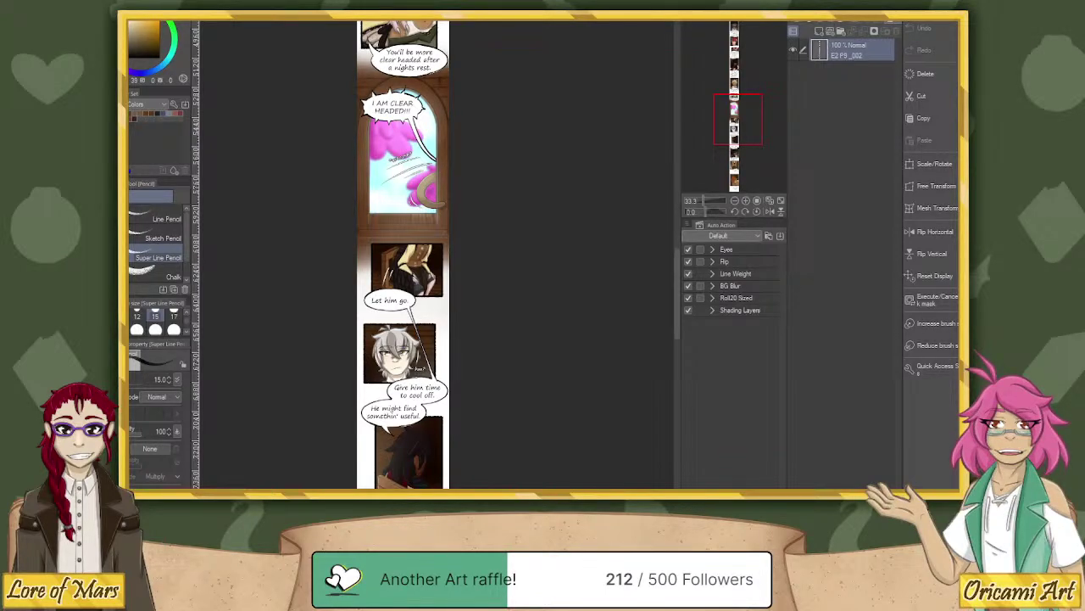
Return to the lavender sketch page and zoom in on the hammer-holding character's face.
{"action": "key", "text": "ctrl+Tab"}
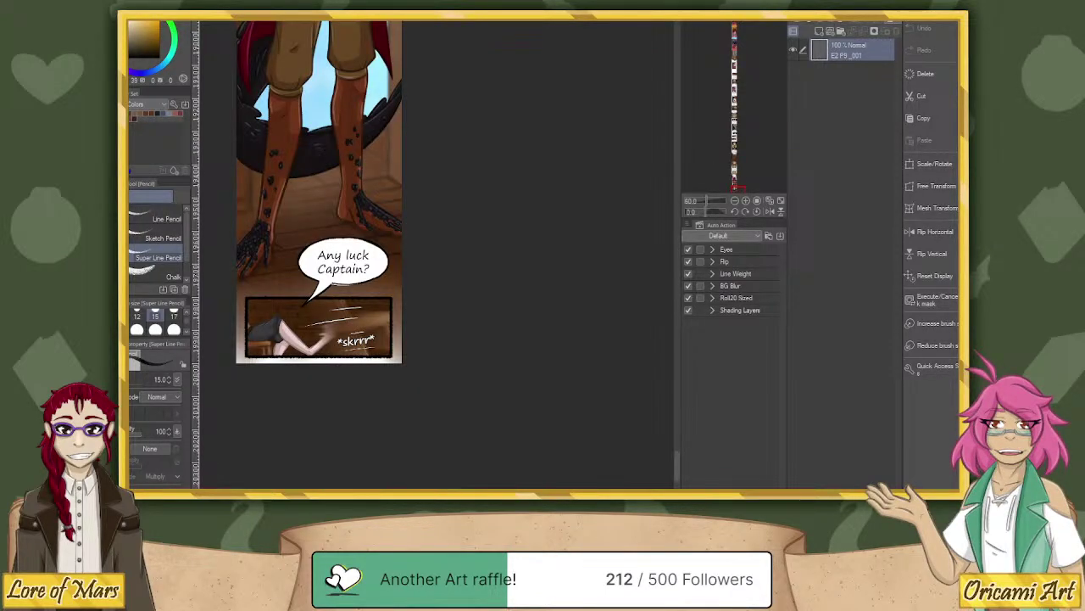
{"action": "key", "text": "ctrl+Tab"}
{"action": "scroll", "coordinate": [715, 75], "scroll_direction": "down", "scroll_amount": 2}
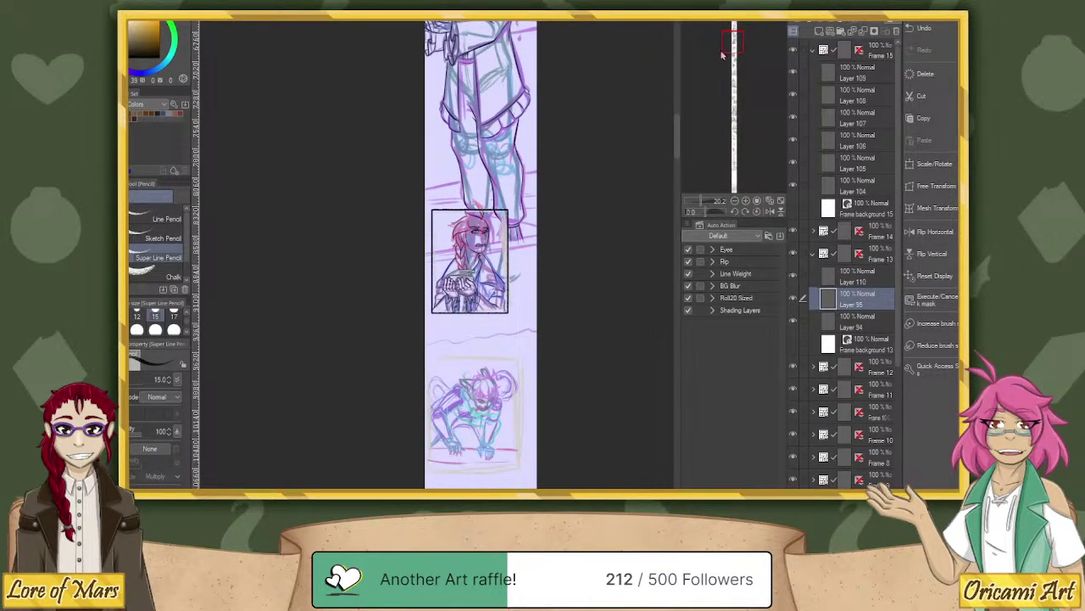
{"action": "left_click_drag", "start_coordinate": [725, 44], "coordinate": [732, 22]}
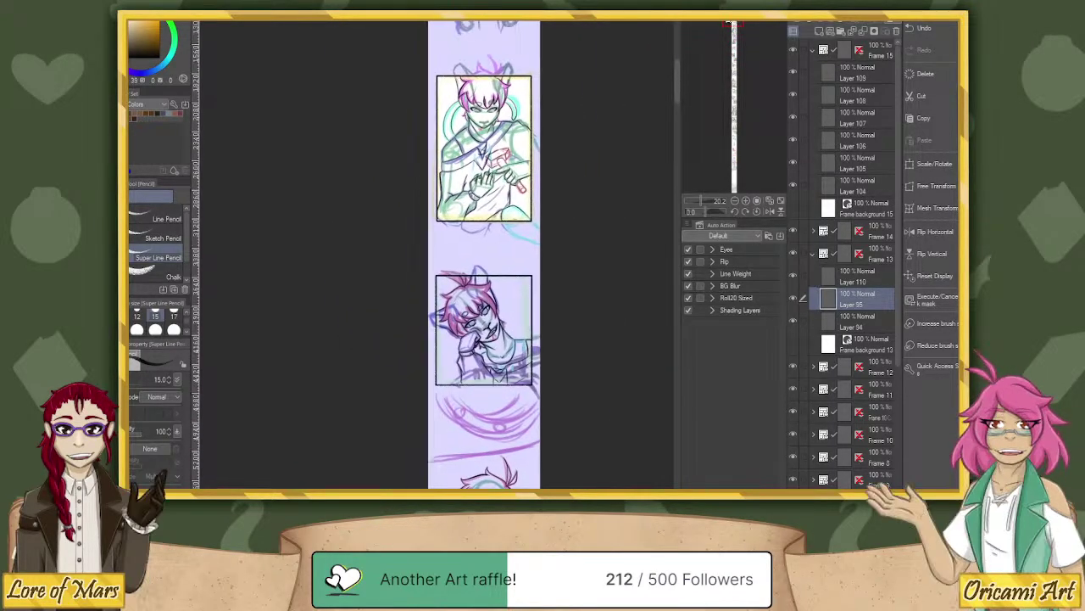
{"action": "scroll", "coordinate": [732, 25], "scroll_direction": "up", "scroll_amount": 2}
{"action": "scroll", "coordinate": [733, 25], "scroll_direction": "up", "scroll_amount": 3}
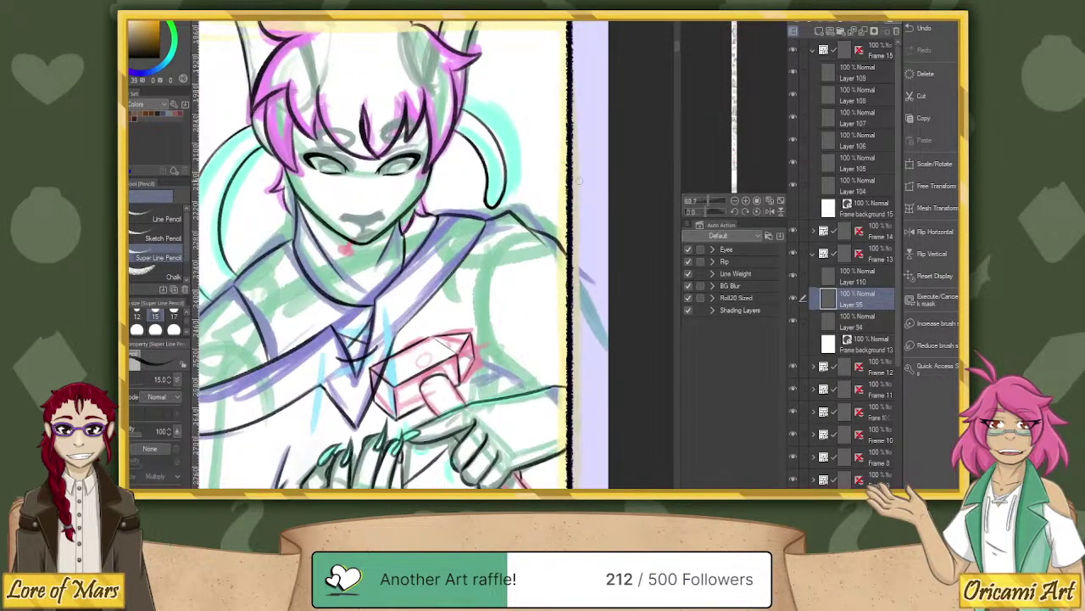
{"action": "scroll", "coordinate": [651, 185], "scroll_direction": "up", "scroll_amount": 1}
{"action": "left_click_drag", "start_coordinate": [650, 184], "coordinate": [656, 175]}
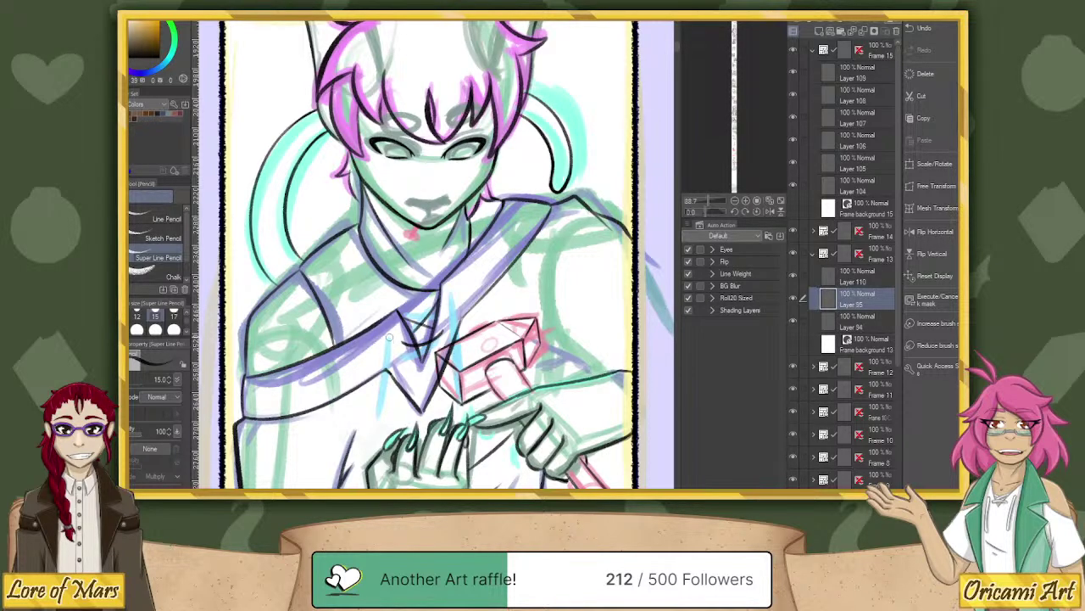
{"action": "left_click_drag", "start_coordinate": [388, 336], "coordinate": [380, 415]}
{"action": "key", "text": "ctrl+z"}
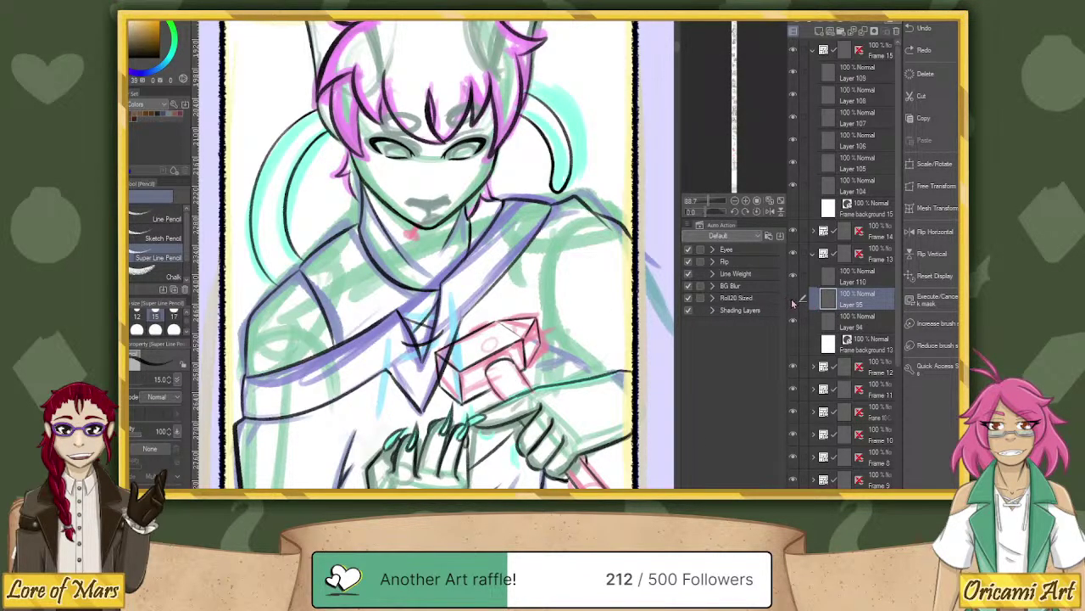
{"action": "left_click", "coordinate": [858, 320]}
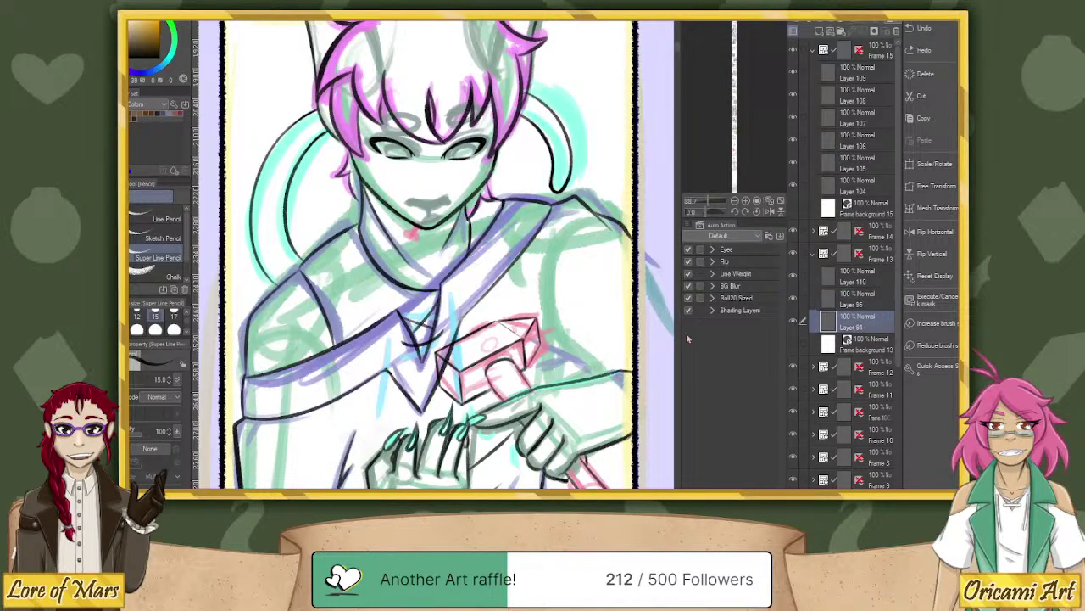
{"action": "left_click", "coordinate": [487, 375]}
{"action": "key", "text": "ctrl+z"}
{"action": "left_click", "coordinate": [517, 367]}
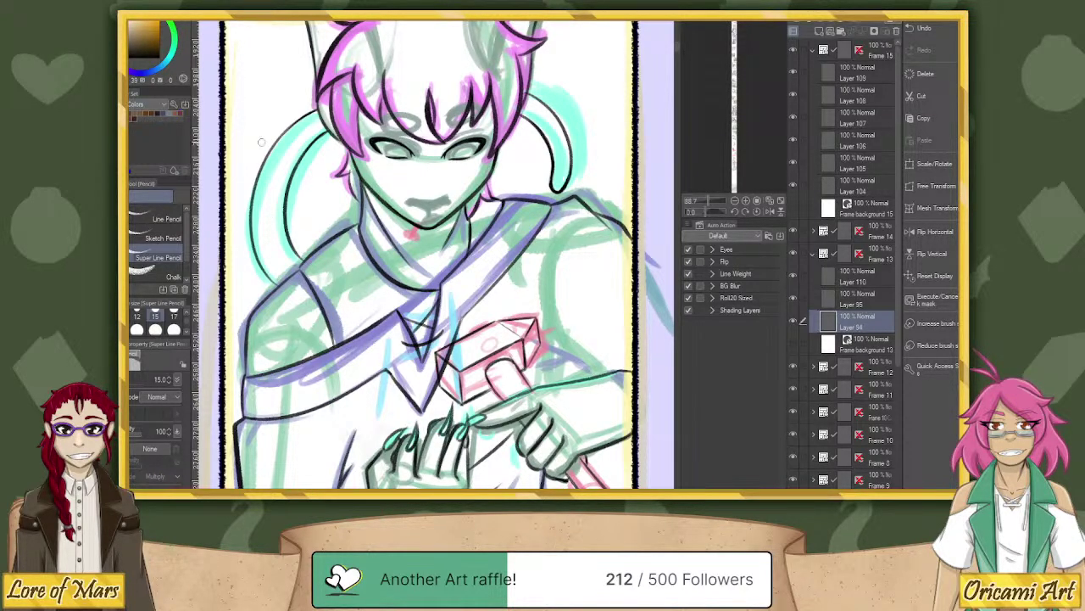
{"action": "key", "text": "ctrl+z"}
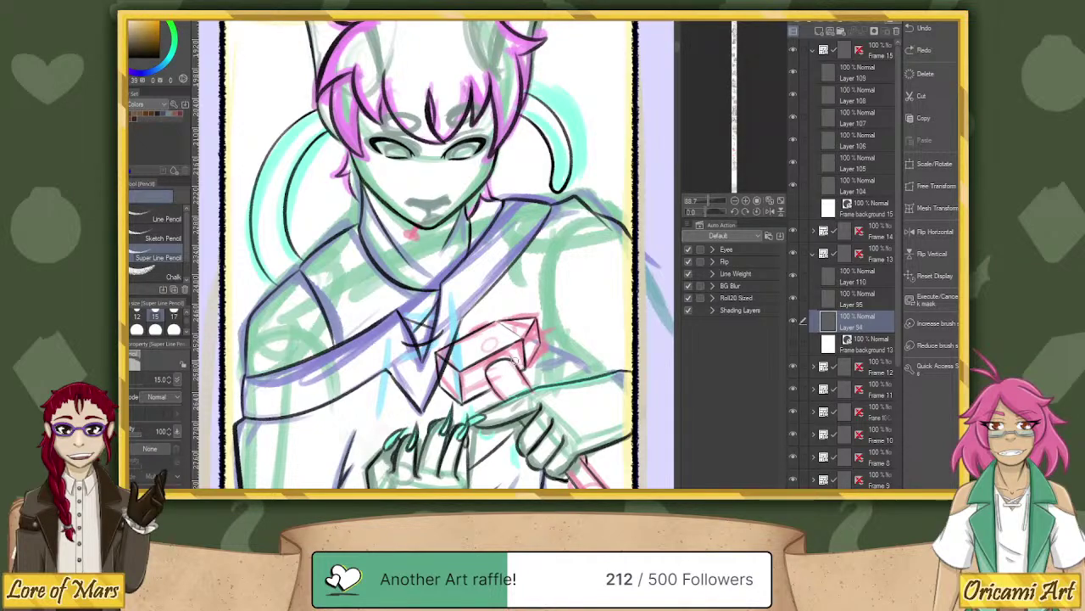
{"action": "left_click", "coordinate": [513, 362]}
{"action": "left_click", "coordinate": [863, 303]}
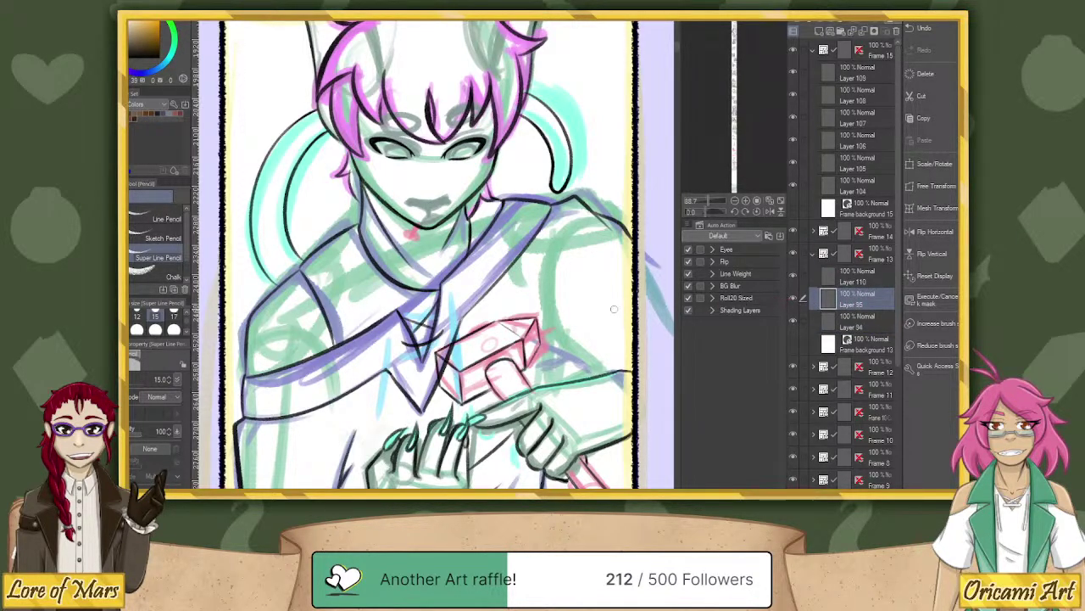
{"action": "key", "text": "ctrl+t"}
Shift the red hammer head slightly upward at a new angle and apply the transform.
{"action": "left_click_drag", "start_coordinate": [487, 360], "coordinate": [489, 356]}
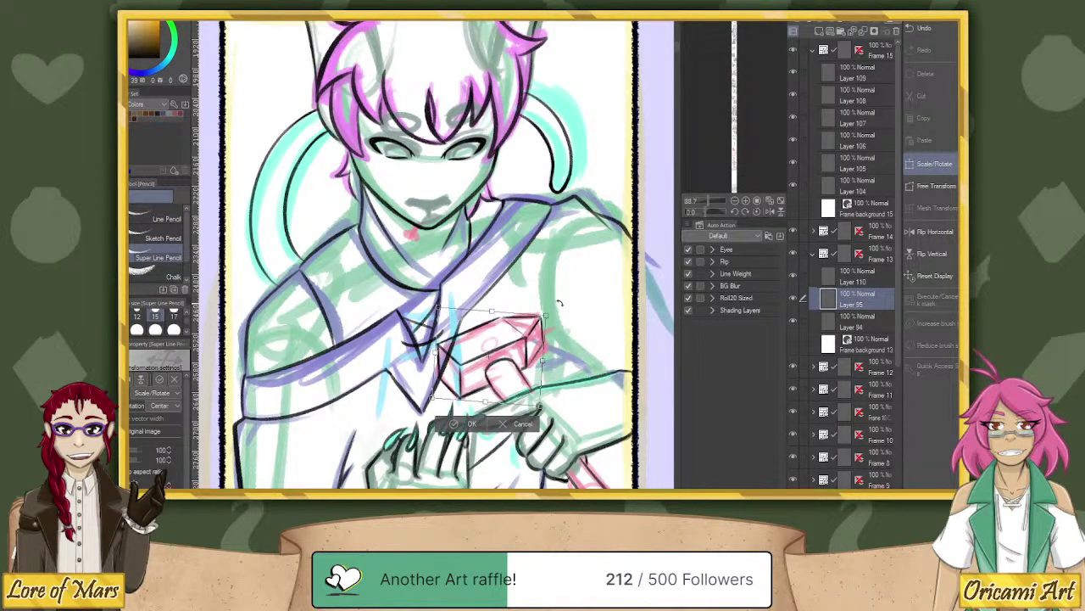
{"action": "left_click", "coordinate": [457, 423]}
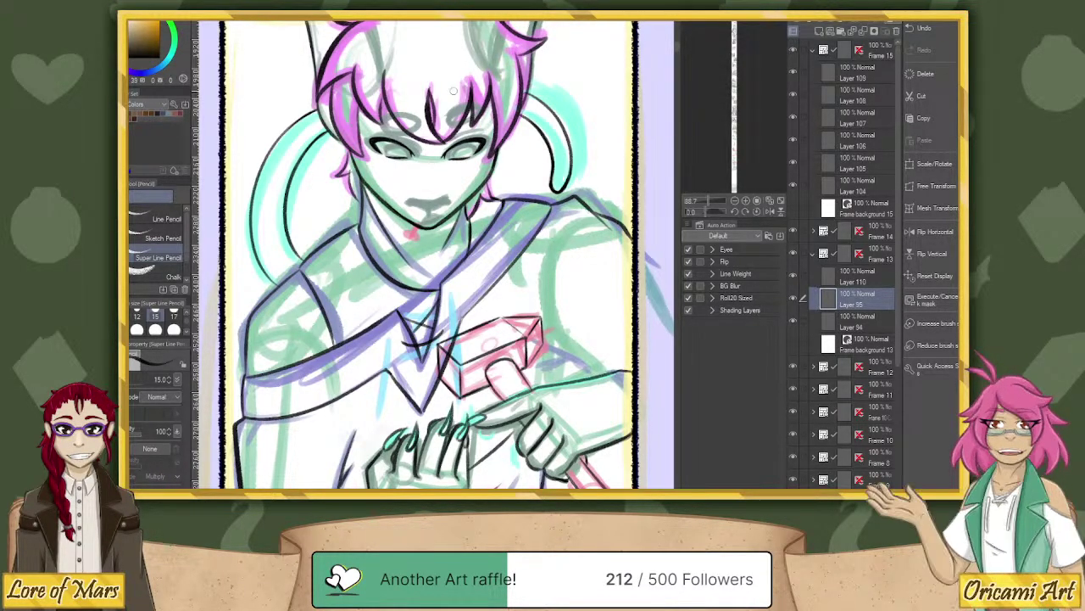
Save the sketch page, then create a blank 8 × 8 in, 600 dpi canvas.
{"action": "key", "text": "ctrl+minus"}
{"action": "key", "text": "ctrl+minus"}
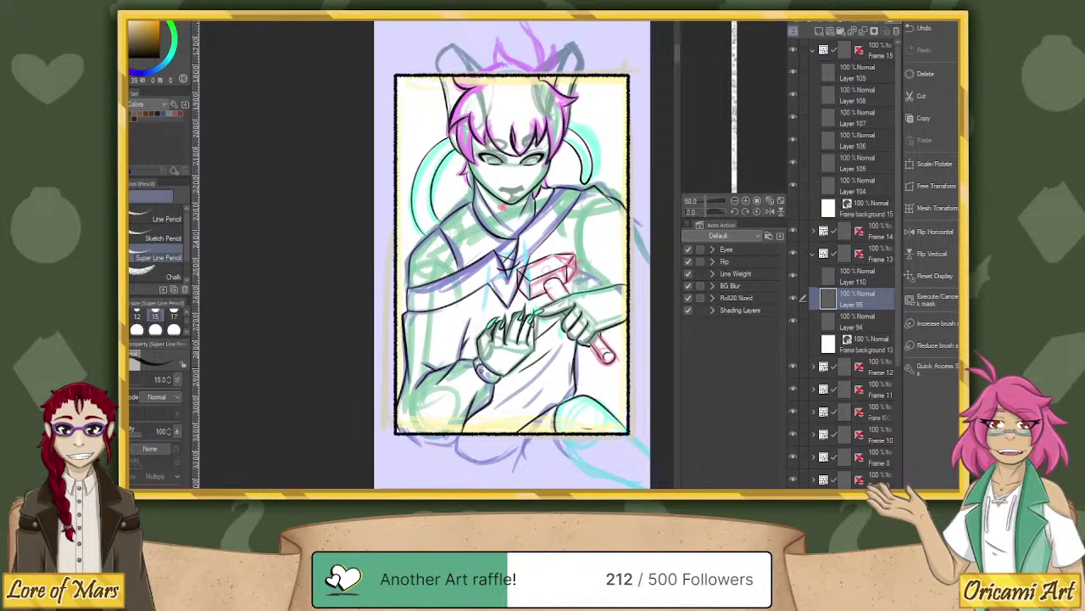
{"action": "scroll", "coordinate": [526, 254], "scroll_direction": "down", "scroll_amount": 2}
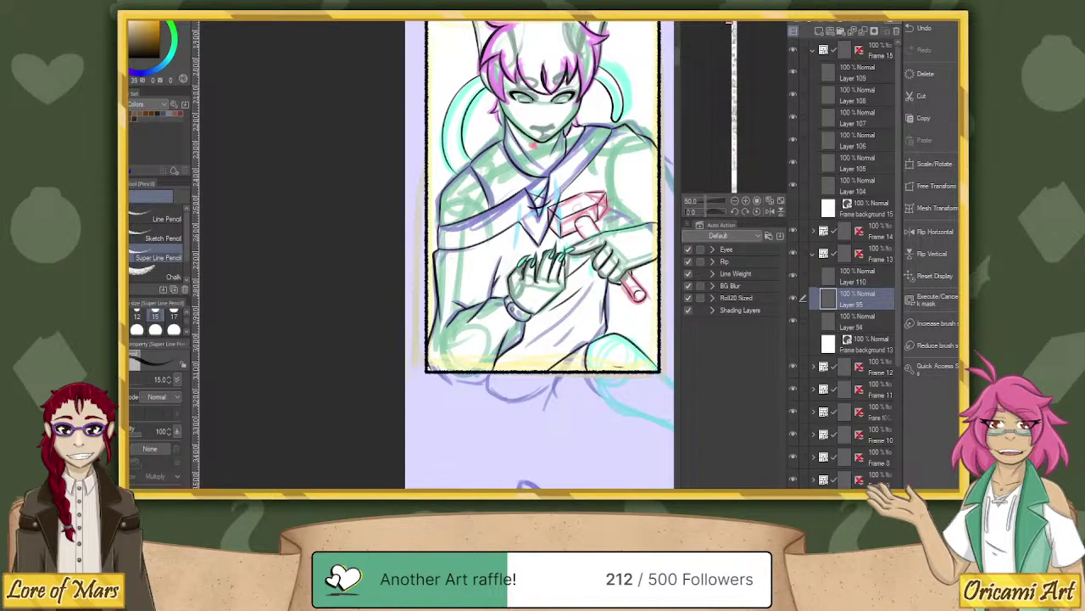
{"action": "key", "text": "ctrl+s"}
{"action": "key", "text": "ctrl+shift+s"}
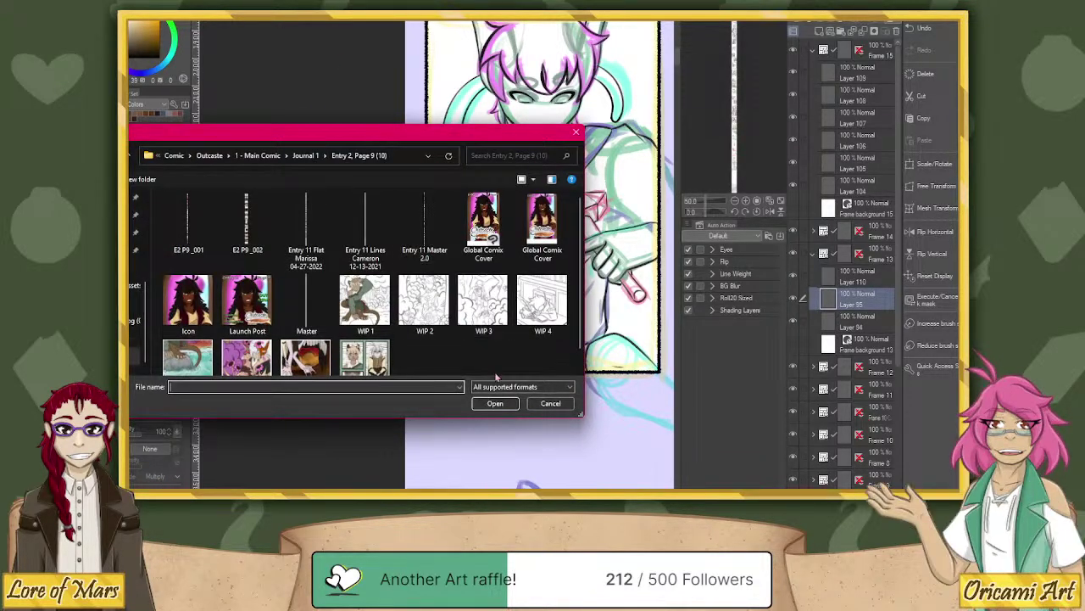
{"action": "left_click", "coordinate": [547, 404]}
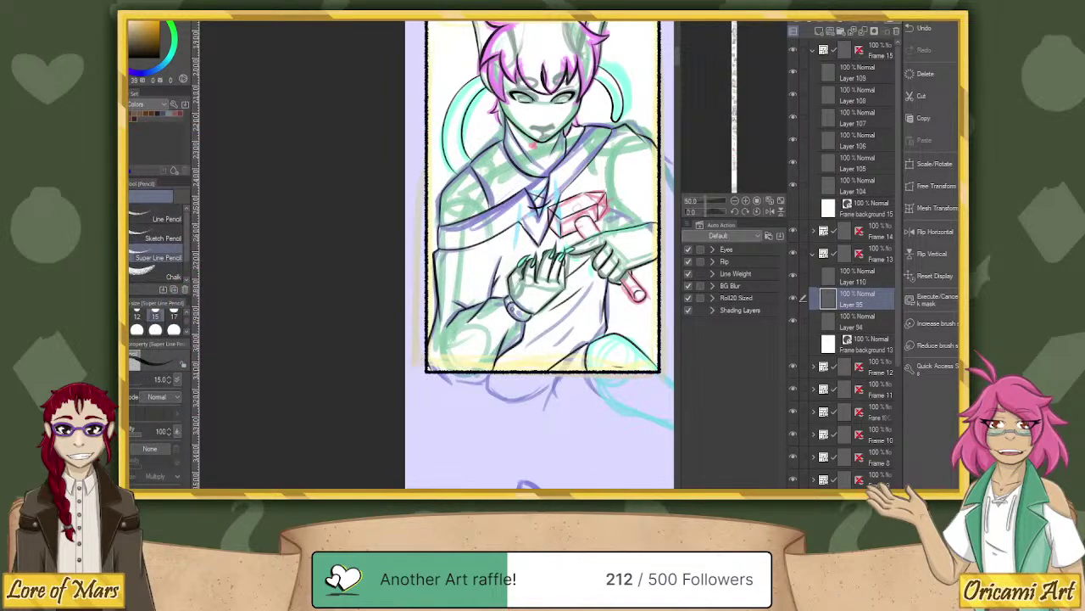
{"action": "key", "text": "ctrl+n"}
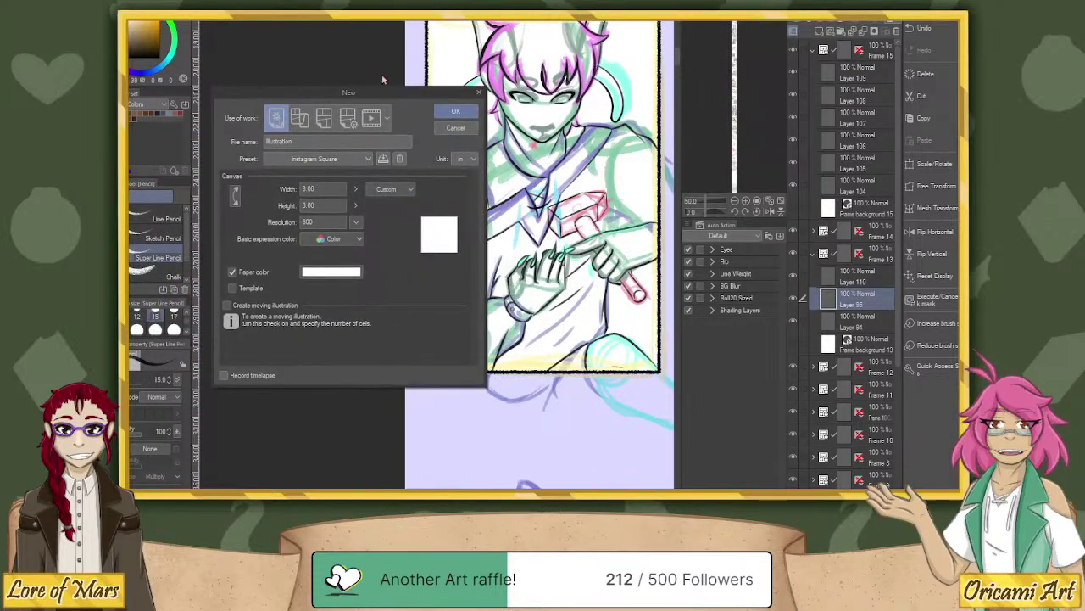
{"action": "left_click", "coordinate": [458, 116]}
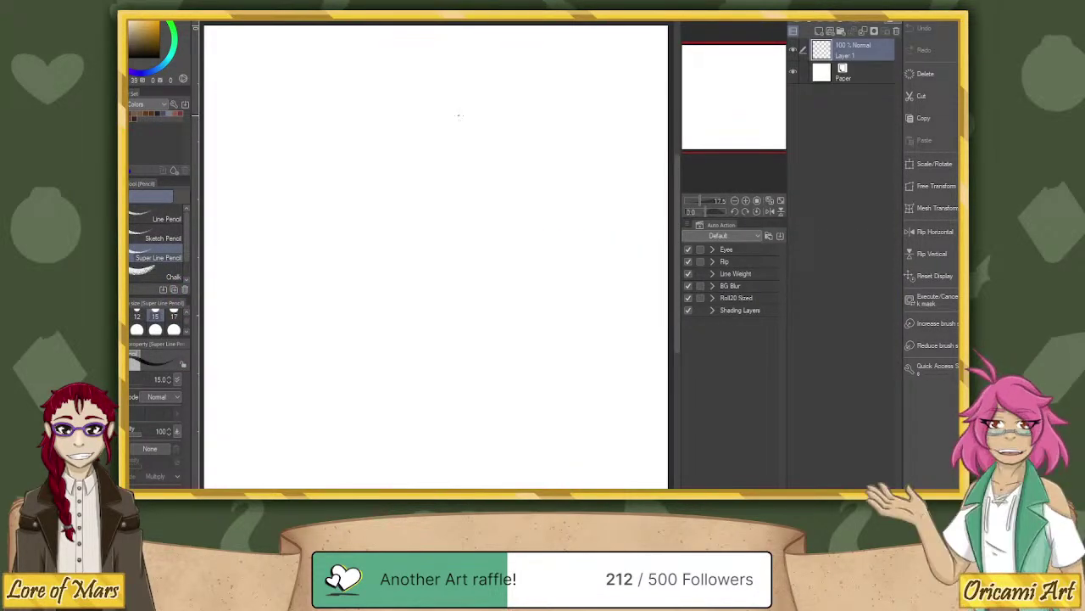
Set up the Sketch Pencil in red at size 50 and try a few test strokes.
{"action": "left_click", "coordinate": [161, 238]}
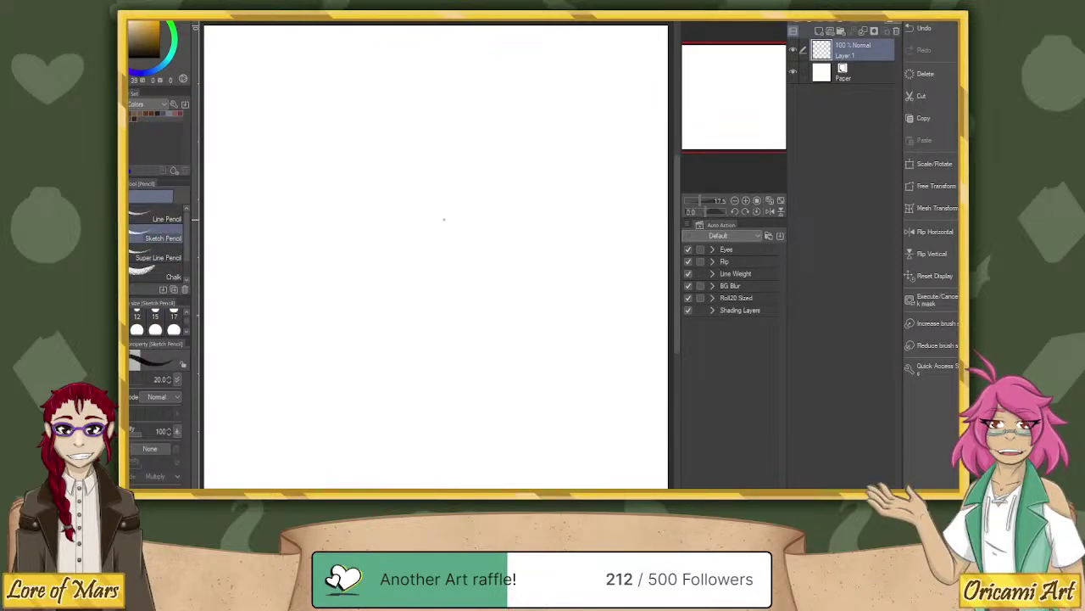
{"action": "left_click_drag", "start_coordinate": [428, 32], "coordinate": [429, 473]}
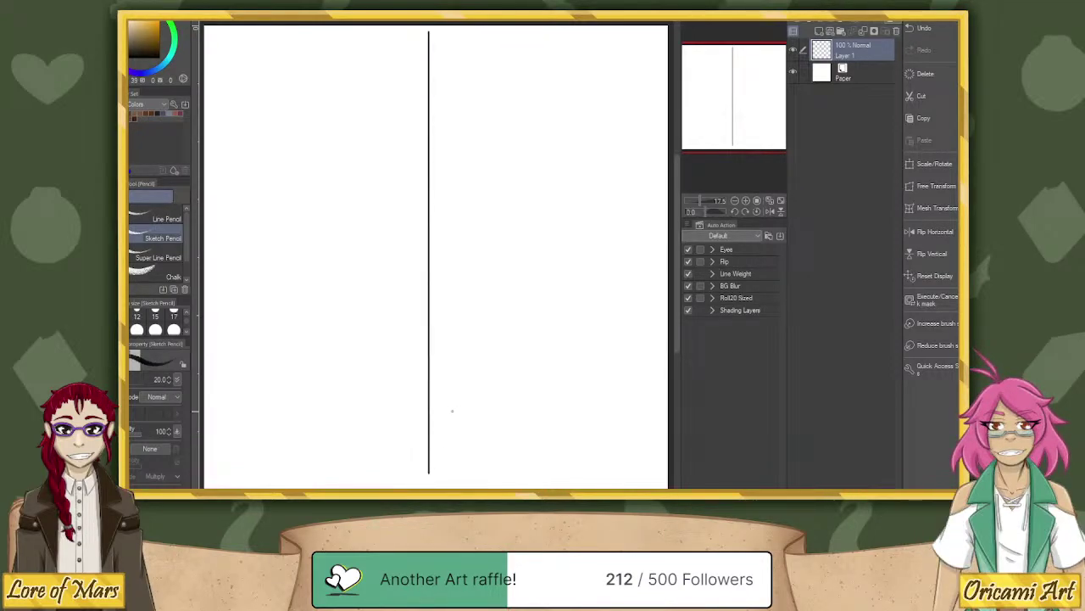
{"action": "left_click", "coordinate": [133, 118]}
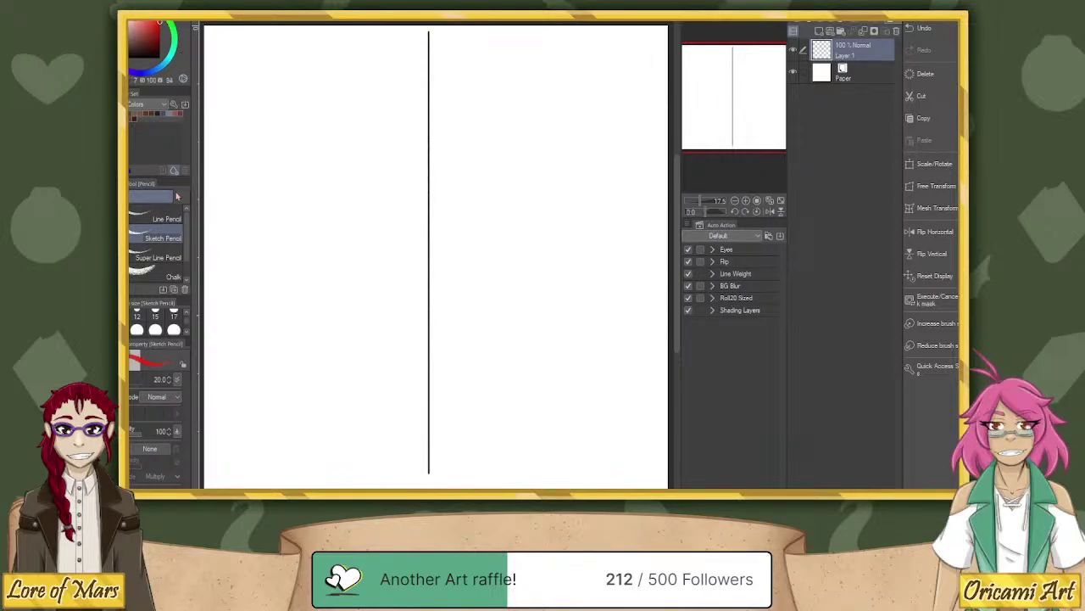
{"action": "left_click", "coordinate": [174, 329]}
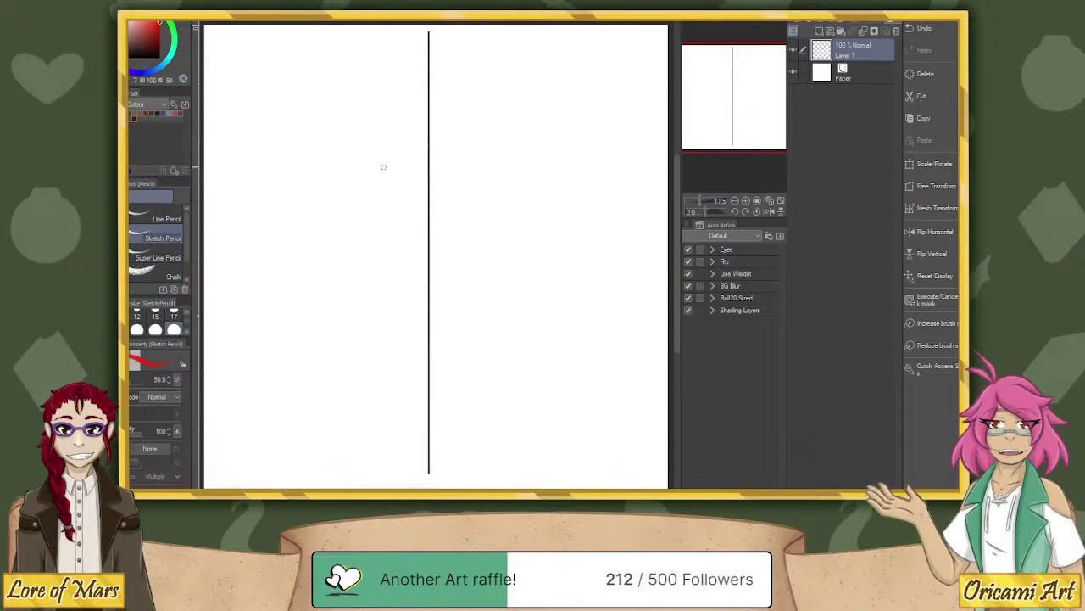
{"action": "left_click_drag", "start_coordinate": [409, 87], "coordinate": [411, 102]}
{"action": "left_click_drag", "start_coordinate": [465, 180], "coordinate": [481, 285]}
{"action": "left_click_drag", "start_coordinate": [481, 293], "coordinate": [478, 315]}
{"action": "key", "text": "ctrl+z"}
{"action": "key", "text": "ctrl+z"}
{"action": "key", "text": "ctrl+z"}
Sketch a red gesture figure with hat, arms and legs, then replace its layer with an empty one.
{"action": "mouse_move", "coordinate": [407, 146]}
{"action": "left_mouse_down"}
{"action": "mouse_move", "coordinate": [376, 177]}
{"action": "mouse_move", "coordinate": [373, 208]}
{"action": "mouse_move", "coordinate": [393, 180]}
{"action": "mouse_move", "coordinate": [465, 279]}
{"action": "mouse_move", "coordinate": [373, 441]}
{"action": "left_mouse_up"}
{"action": "mouse_move", "coordinate": [451, 307]}
{"action": "left_mouse_down"}
{"action": "mouse_move", "coordinate": [450, 386]}
{"action": "mouse_move", "coordinate": [485, 447]}
{"action": "left_mouse_up"}
{"action": "left_click_drag", "start_coordinate": [394, 169], "coordinate": [502, 144]}
{"action": "left_click_drag", "start_coordinate": [431, 162], "coordinate": [542, 130]}
{"action": "mouse_move", "coordinate": [439, 170]}
{"action": "left_mouse_down"}
{"action": "mouse_move", "coordinate": [346, 220]}
{"action": "mouse_move", "coordinate": [302, 234]}
{"action": "left_mouse_up"}
{"action": "left_click_drag", "start_coordinate": [355, 227], "coordinate": [367, 230]}
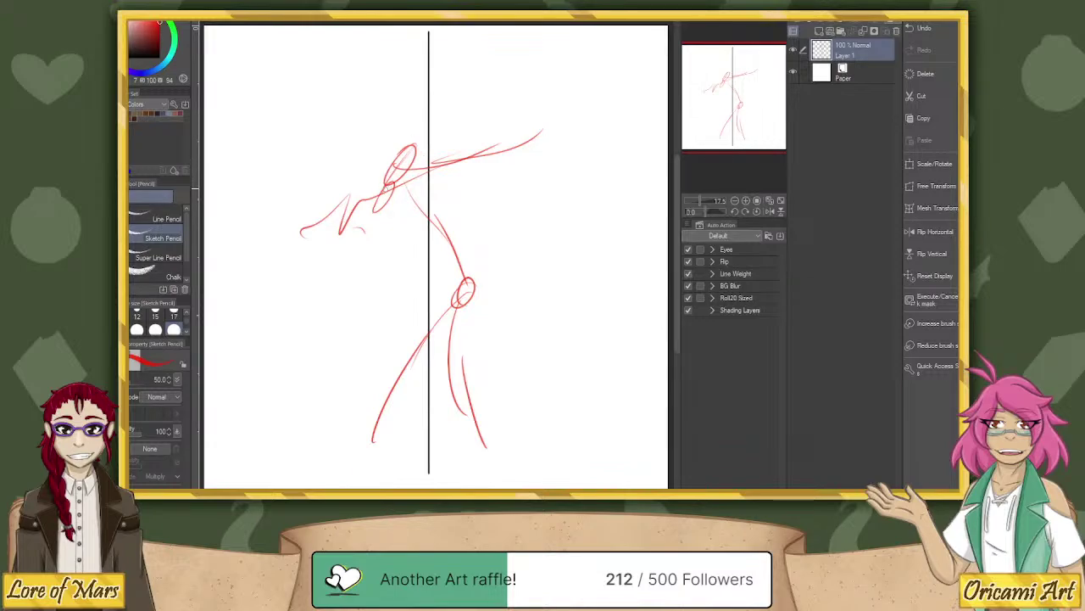
{"action": "mouse_move", "coordinate": [411, 190]}
{"action": "left_mouse_down"}
{"action": "mouse_move", "coordinate": [380, 127]}
{"action": "mouse_move", "coordinate": [429, 97]}
{"action": "left_mouse_up"}
{"action": "mouse_move", "coordinate": [424, 102]}
{"action": "left_mouse_down"}
{"action": "mouse_move", "coordinate": [342, 149]}
{"action": "mouse_move", "coordinate": [291, 212]}
{"action": "left_mouse_up"}
{"action": "left_click_drag", "start_coordinate": [347, 222], "coordinate": [344, 359]}
{"action": "mouse_move", "coordinate": [525, 261]}
{"action": "left_mouse_down"}
{"action": "mouse_move", "coordinate": [495, 380]}
{"action": "mouse_move", "coordinate": [527, 395]}
{"action": "left_mouse_up"}
{"action": "mouse_move", "coordinate": [458, 82]}
{"action": "left_mouse_down"}
{"action": "mouse_move", "coordinate": [460, 428]}
{"action": "mouse_move", "coordinate": [483, 431]}
{"action": "mouse_move", "coordinate": [495, 415]}
{"action": "left_mouse_up"}
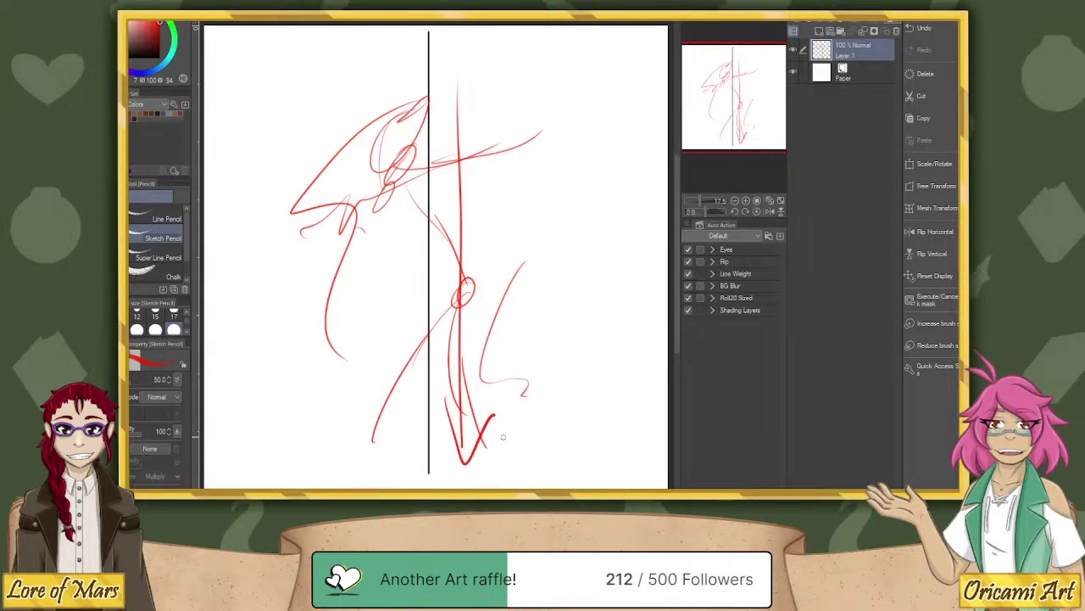
{"action": "left_click", "coordinate": [897, 31]}
{"action": "left_click", "coordinate": [819, 32]}
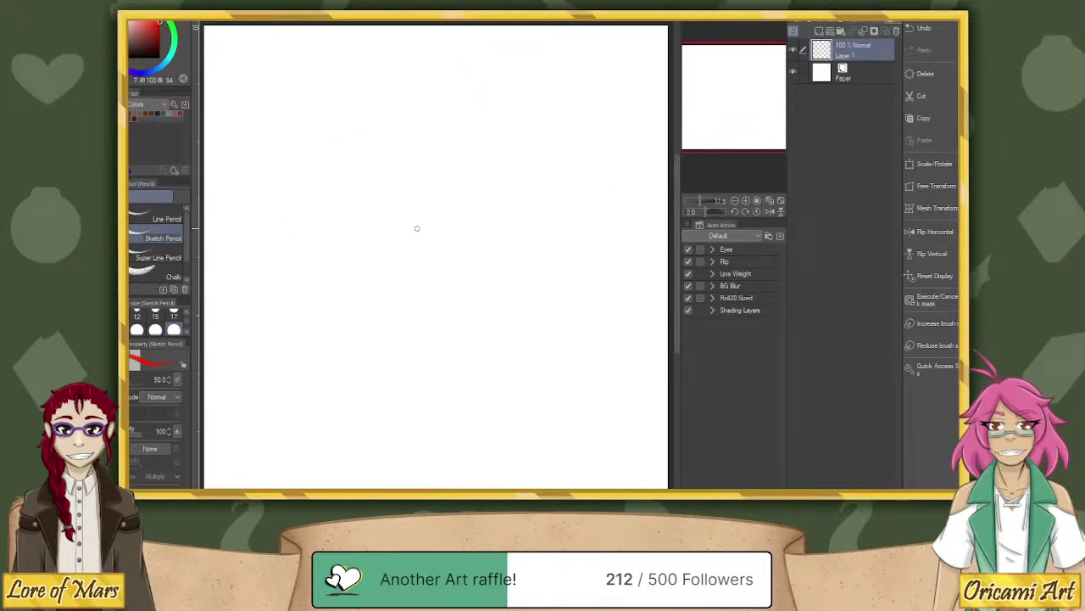
Sketch a red pose on Layer 1: body line, shoulders, oval head and an X mark.
{"action": "mouse_move", "coordinate": [424, 280]}
{"action": "left_mouse_down"}
{"action": "mouse_move", "coordinate": [422, 445]}
{"action": "mouse_move", "coordinate": [415, 302]}
{"action": "mouse_move", "coordinate": [425, 276]}
{"action": "left_mouse_up"}
{"action": "mouse_move", "coordinate": [351, 266]}
{"action": "left_mouse_down"}
{"action": "mouse_move", "coordinate": [443, 258]}
{"action": "mouse_move", "coordinate": [363, 279]}
{"action": "mouse_move", "coordinate": [420, 368]}
{"action": "left_mouse_up"}
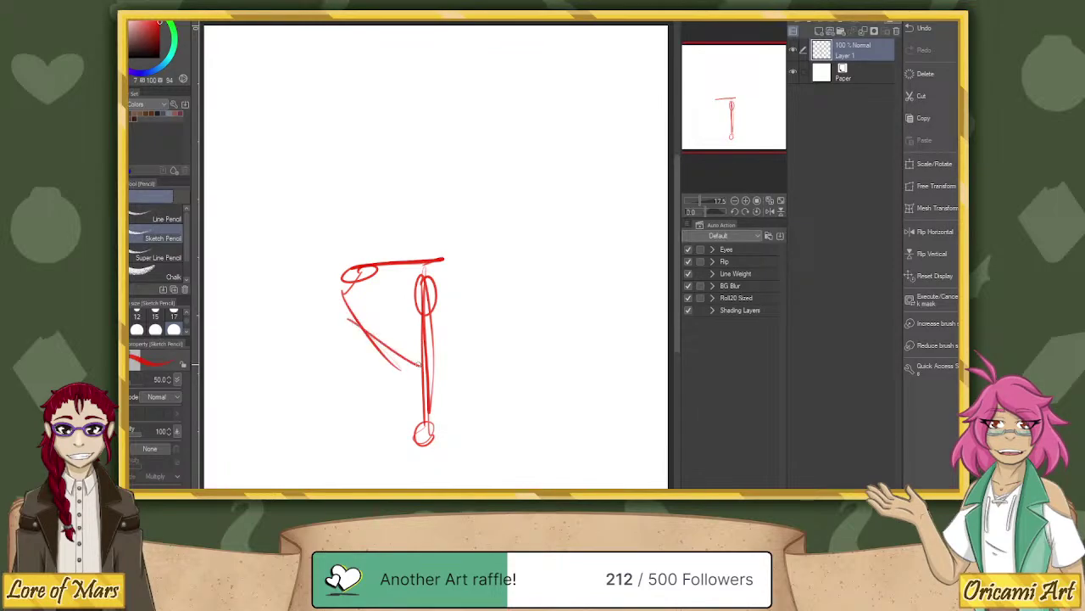
{"action": "left_click_drag", "start_coordinate": [349, 322], "coordinate": [408, 341]}
{"action": "mouse_move", "coordinate": [338, 279]}
{"action": "left_mouse_down"}
{"action": "mouse_move", "coordinate": [429, 254]}
{"action": "mouse_move", "coordinate": [392, 157]}
{"action": "left_mouse_up"}
{"action": "left_click_drag", "start_coordinate": [396, 158], "coordinate": [397, 259]}
{"action": "left_click_drag", "start_coordinate": [392, 176], "coordinate": [394, 222]}
{"action": "mouse_move", "coordinate": [356, 158]}
{"action": "left_mouse_down"}
{"action": "mouse_move", "coordinate": [449, 145]}
{"action": "mouse_move", "coordinate": [339, 166]}
{"action": "left_mouse_up"}
{"action": "left_click_drag", "start_coordinate": [447, 149], "coordinate": [479, 193]}
{"action": "mouse_move", "coordinate": [473, 129]}
{"action": "left_mouse_down"}
{"action": "mouse_move", "coordinate": [451, 168]}
{"action": "mouse_move", "coordinate": [458, 178]}
{"action": "left_mouse_up"}
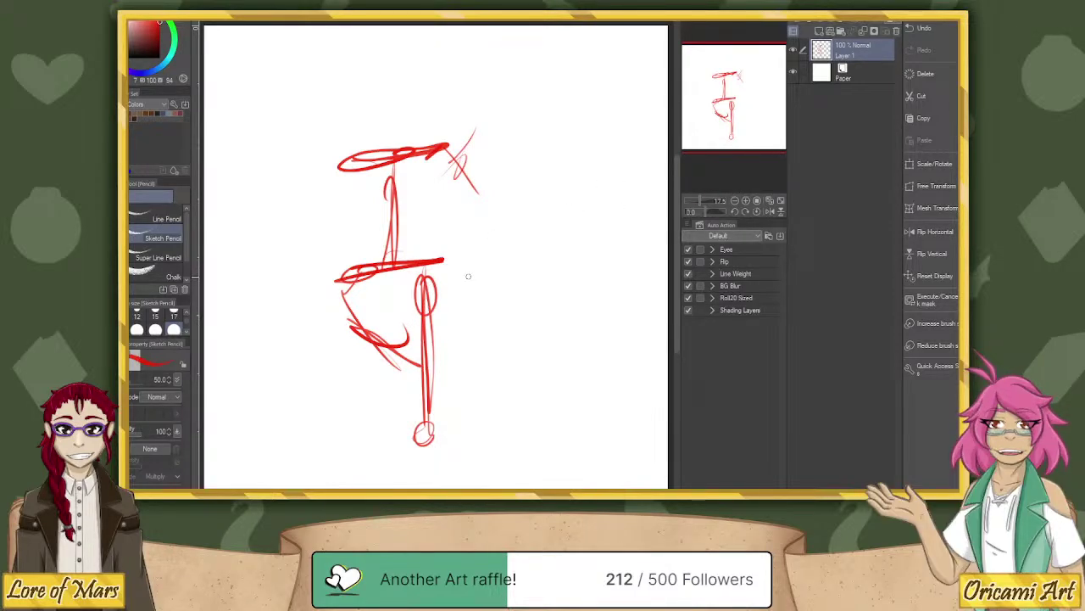
Add a thick central line and left and right arrows, then clear the layer and add Layer 2.
{"action": "left_click_drag", "start_coordinate": [432, 53], "coordinate": [424, 427]}
{"action": "left_click_drag", "start_coordinate": [441, 155], "coordinate": [437, 287]}
{"action": "mouse_move", "coordinate": [438, 37]}
{"action": "left_mouse_down"}
{"action": "mouse_move", "coordinate": [432, 454]}
{"action": "mouse_move", "coordinate": [433, 260]}
{"action": "left_mouse_up"}
{"action": "left_click_drag", "start_coordinate": [432, 43], "coordinate": [435, 378]}
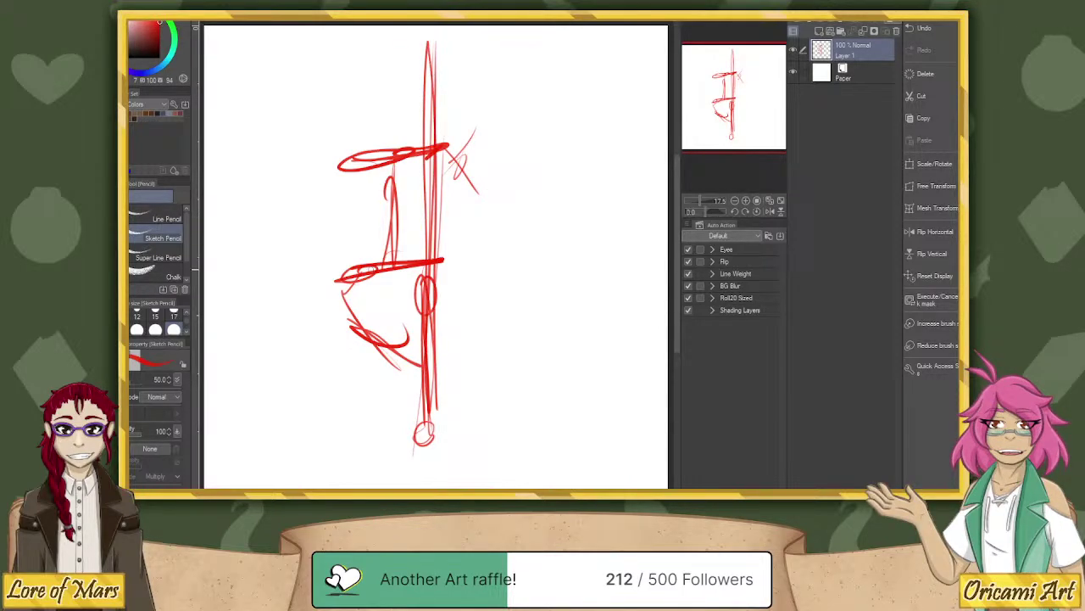
{"action": "mouse_move", "coordinate": [336, 246]}
{"action": "left_mouse_down"}
{"action": "mouse_move", "coordinate": [227, 280]}
{"action": "mouse_move", "coordinate": [280, 283]}
{"action": "left_mouse_up"}
{"action": "left_click_drag", "start_coordinate": [436, 61], "coordinate": [440, 436]}
{"action": "mouse_move", "coordinate": [473, 214]}
{"action": "left_mouse_down"}
{"action": "mouse_move", "coordinate": [548, 210]}
{"action": "mouse_move", "coordinate": [566, 230]}
{"action": "left_mouse_up"}
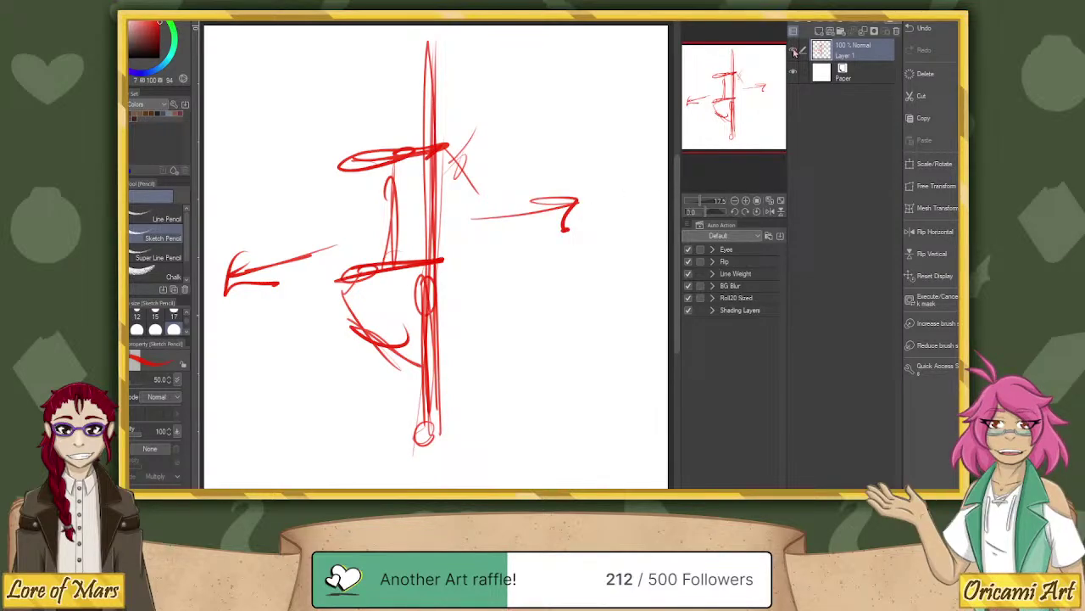
{"action": "left_click", "coordinate": [819, 31]}
{"action": "left_click", "coordinate": [820, 32]}
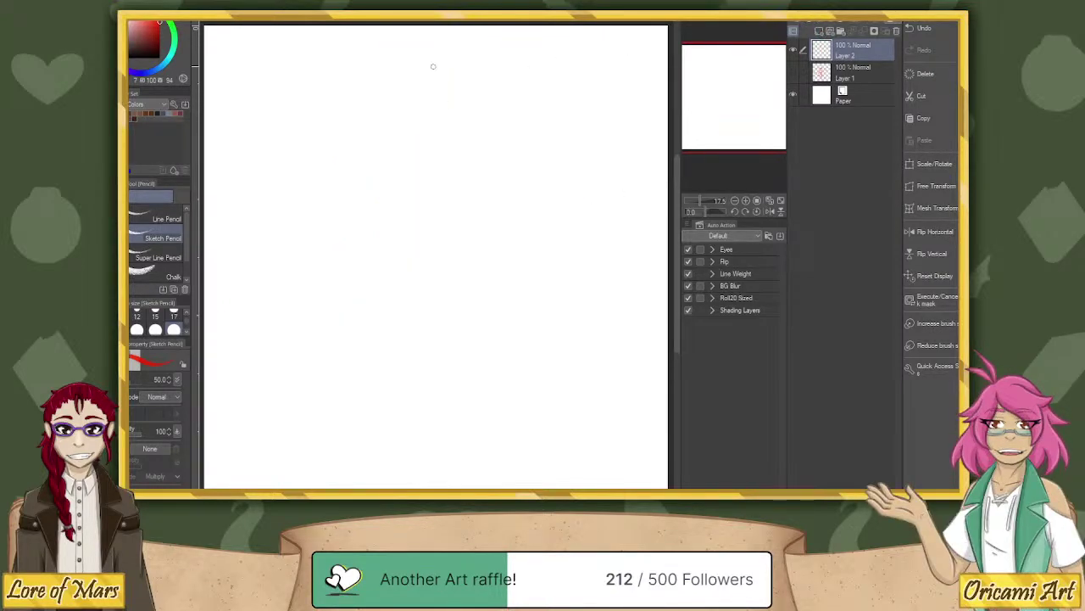
Start a third red figure on Layer 2 with a centre line, oval hip, cone and foot.
{"action": "left_click_drag", "start_coordinate": [432, 66], "coordinate": [434, 455]}
{"action": "left_click_drag", "start_coordinate": [432, 312], "coordinate": [433, 66]}
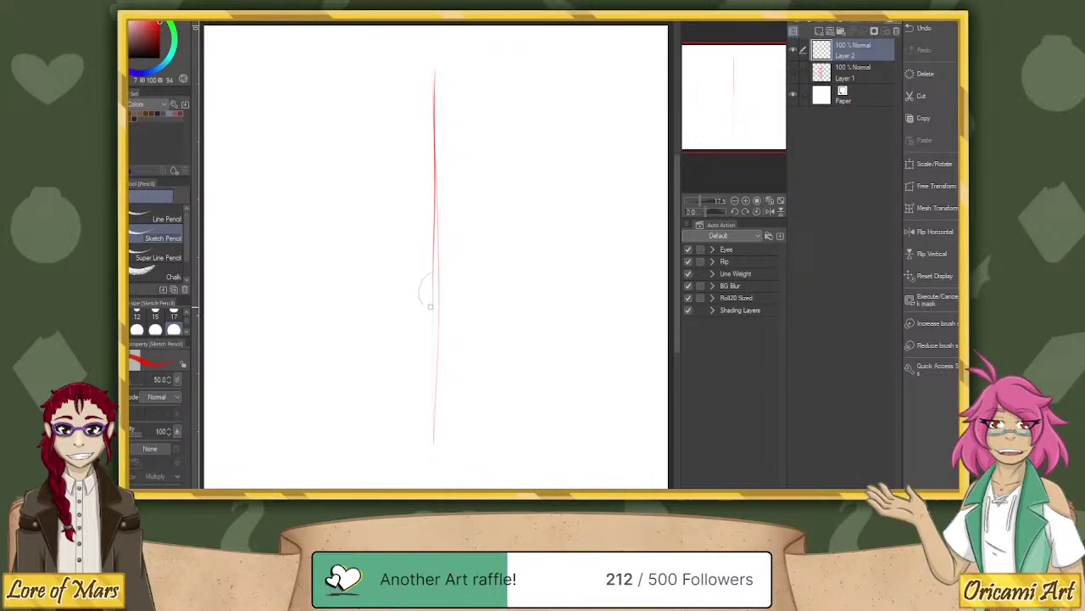
{"action": "mouse_move", "coordinate": [430, 306]}
{"action": "left_mouse_down"}
{"action": "mouse_move", "coordinate": [426, 385]}
{"action": "mouse_move", "coordinate": [434, 424]}
{"action": "left_mouse_up"}
{"action": "left_click_drag", "start_coordinate": [445, 279], "coordinate": [423, 394]}
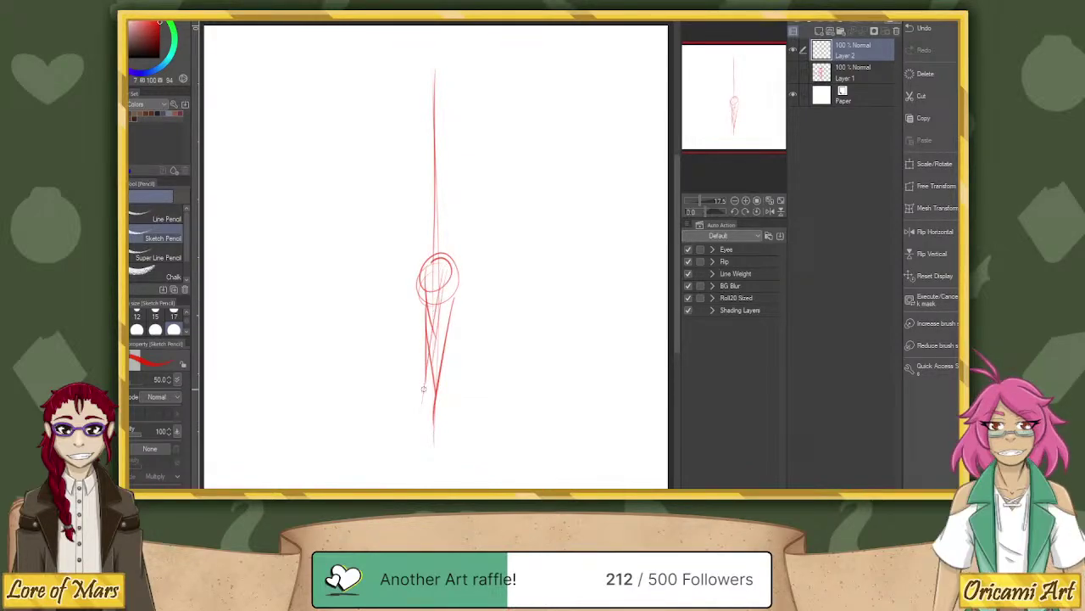
{"action": "left_click_drag", "start_coordinate": [442, 288], "coordinate": [407, 451]}
{"action": "left_click_drag", "start_coordinate": [443, 326], "coordinate": [416, 445]}
{"action": "left_click_drag", "start_coordinate": [432, 429], "coordinate": [430, 361]}
Add the arms, elbow loops and darker hip strokes, then hide Layer 2.
{"action": "mouse_move", "coordinate": [367, 246]}
{"action": "left_mouse_down"}
{"action": "mouse_move", "coordinate": [448, 271]}
{"action": "mouse_move", "coordinate": [392, 262]}
{"action": "mouse_move", "coordinate": [415, 189]}
{"action": "left_mouse_up"}
{"action": "left_click_drag", "start_coordinate": [426, 134], "coordinate": [433, 252]}
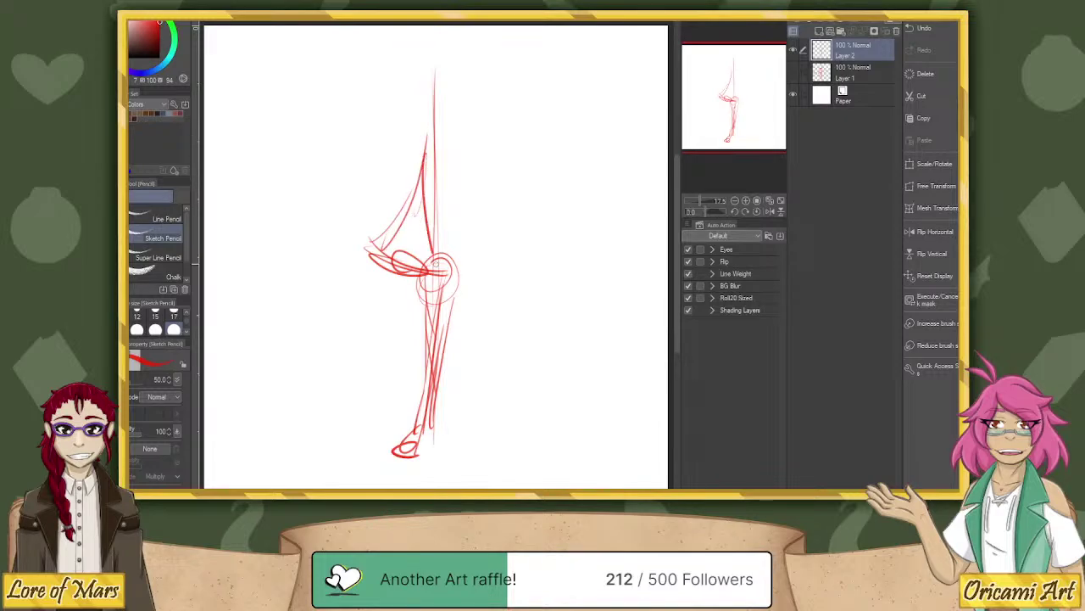
{"action": "mouse_move", "coordinate": [454, 153]}
{"action": "left_mouse_down"}
{"action": "mouse_move", "coordinate": [412, 251]}
{"action": "mouse_move", "coordinate": [509, 81]}
{"action": "mouse_move", "coordinate": [409, 180]}
{"action": "left_mouse_up"}
{"action": "left_click_drag", "start_coordinate": [423, 58], "coordinate": [427, 407]}
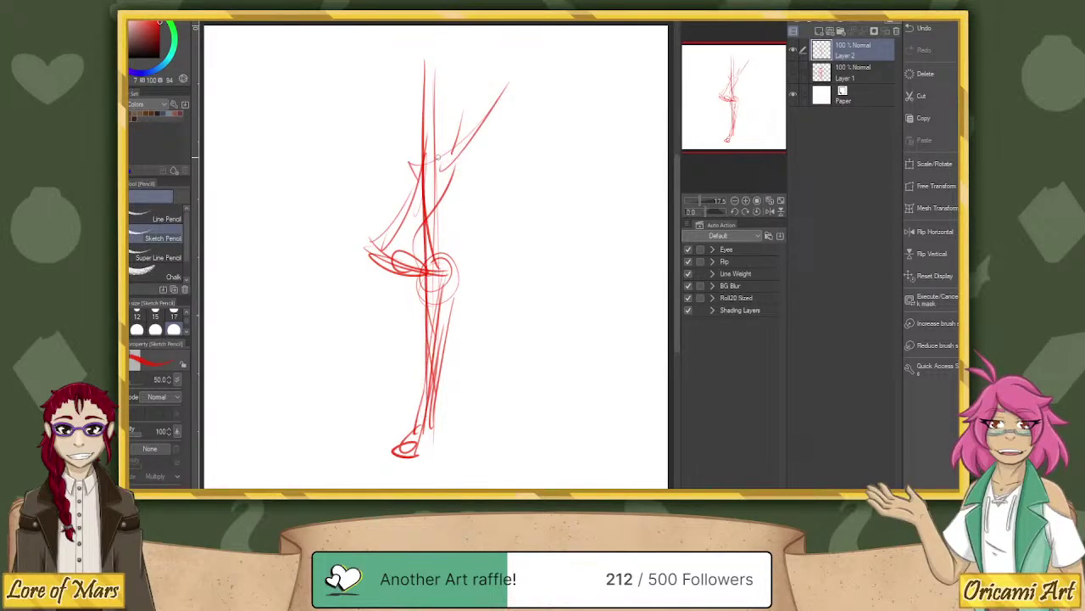
{"action": "left_click_drag", "start_coordinate": [438, 132], "coordinate": [419, 386]}
{"action": "left_click_drag", "start_coordinate": [386, 235], "coordinate": [426, 322]}
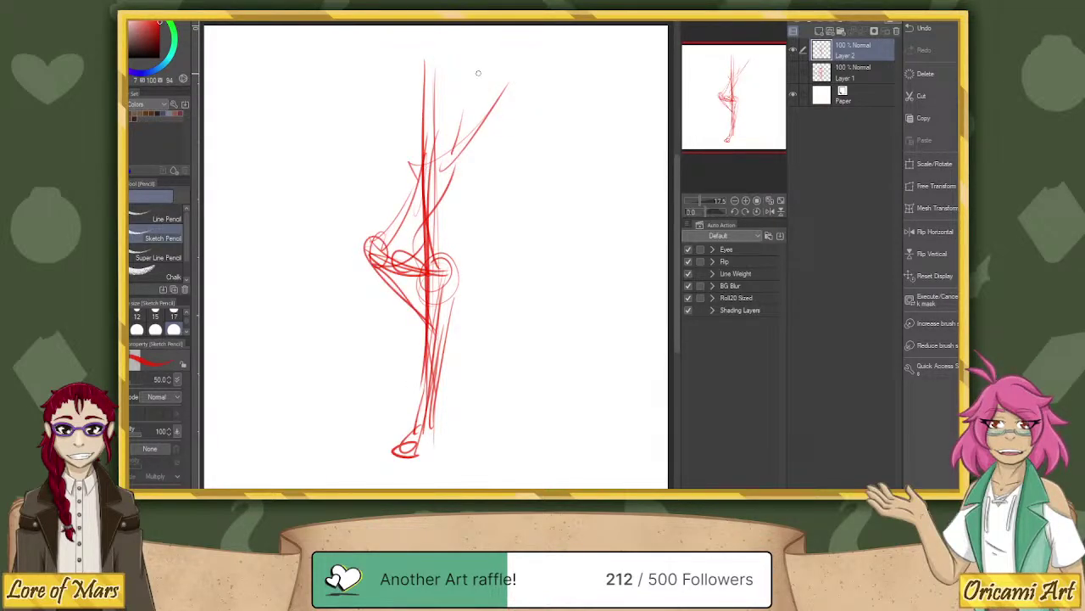
{"action": "mouse_move", "coordinate": [351, 208]}
{"action": "left_mouse_down"}
{"action": "mouse_move", "coordinate": [519, 132]}
{"action": "mouse_move", "coordinate": [470, 202]}
{"action": "left_mouse_up"}
{"action": "left_click_drag", "start_coordinate": [465, 205], "coordinate": [414, 309]}
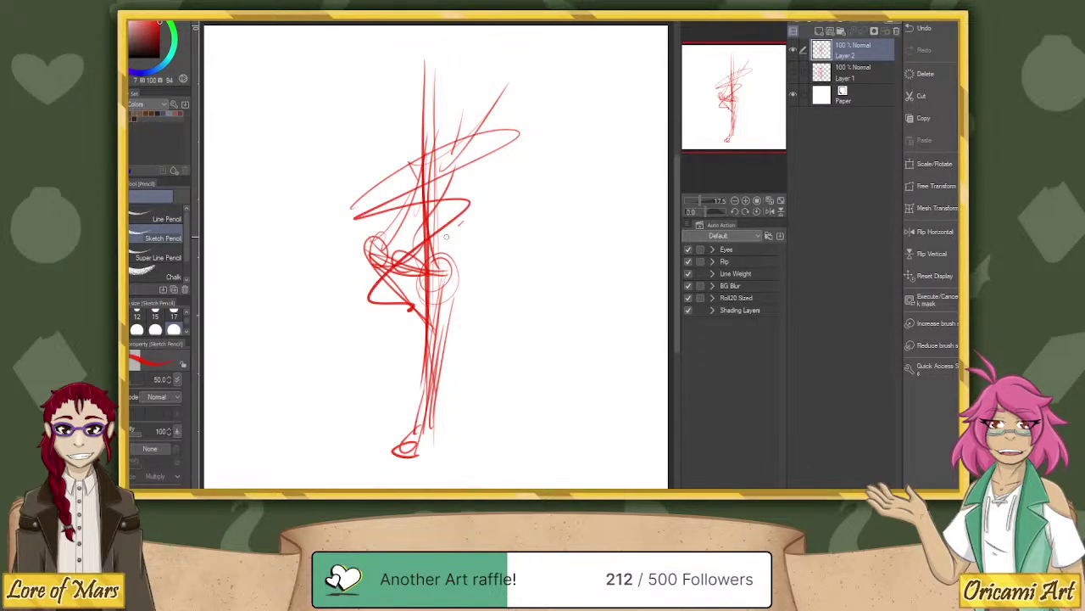
{"action": "left_click_drag", "start_coordinate": [452, 273], "coordinate": [441, 294]}
{"action": "left_click_drag", "start_coordinate": [446, 227], "coordinate": [432, 299]}
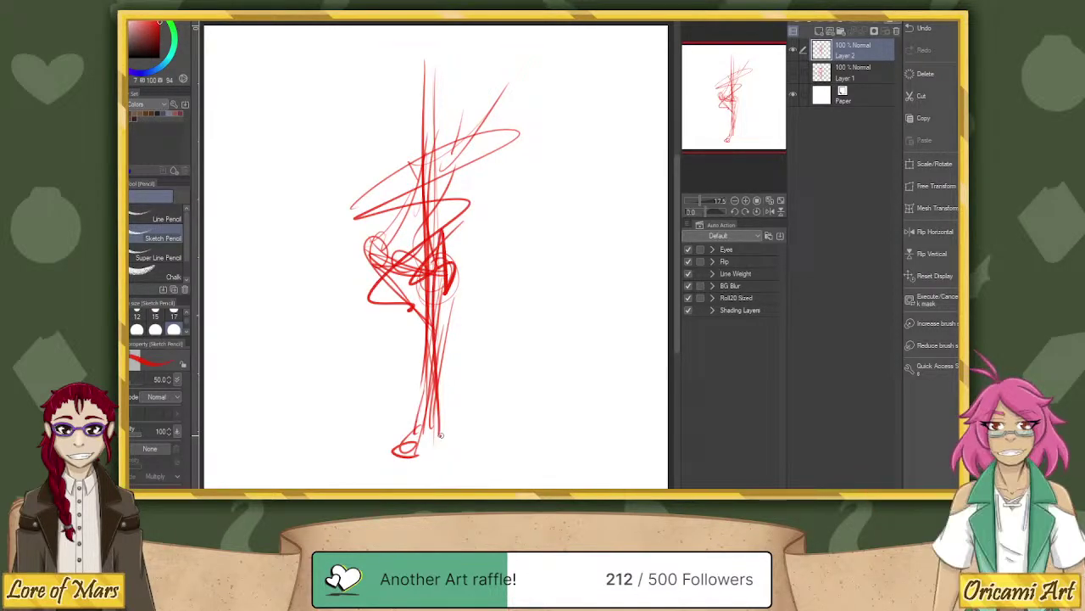
{"action": "left_click", "coordinate": [796, 50]}
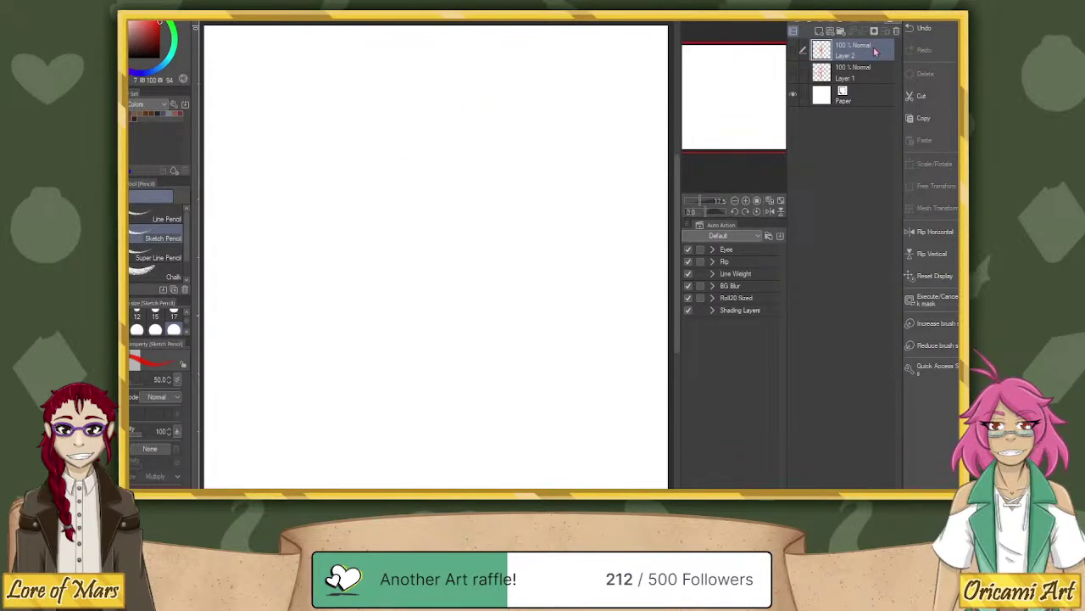
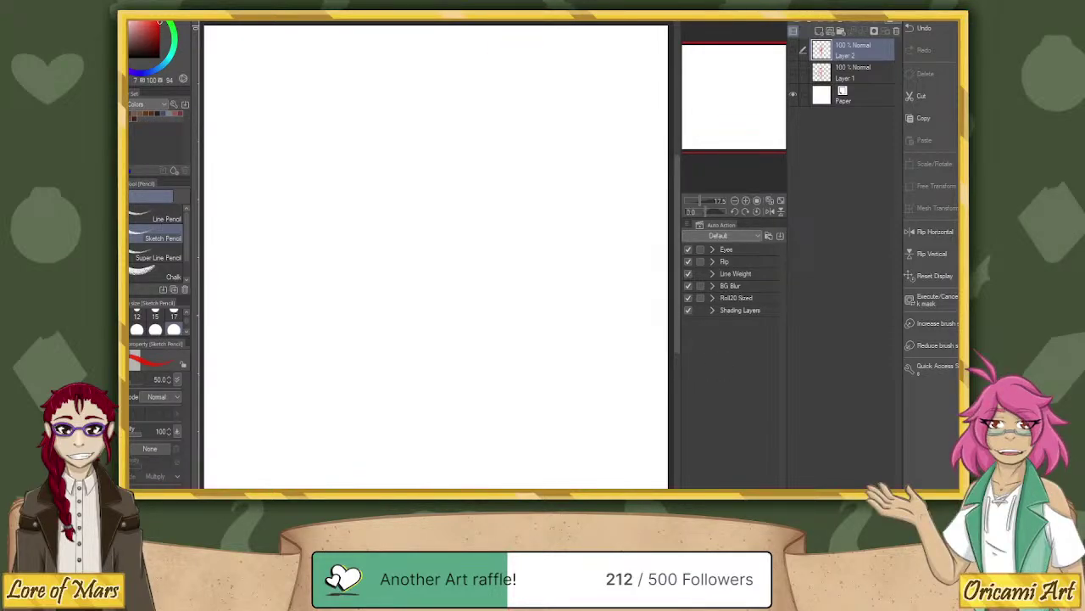
Close the blank illustration without saving it.
{"action": "key", "text": "ctrl+w"}
{"action": "left_click", "coordinate": [463, 168]}
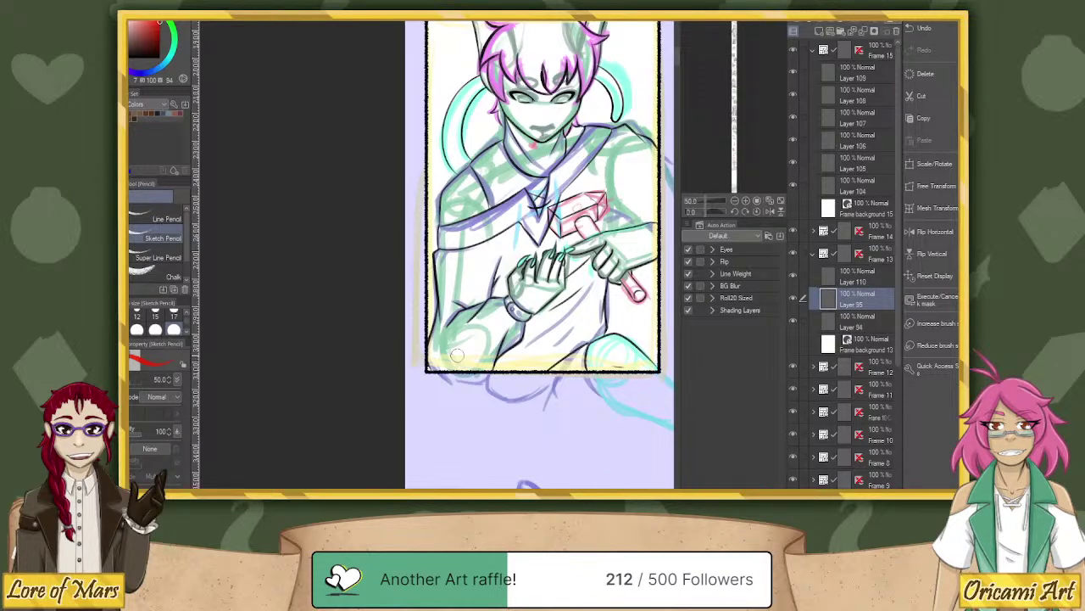
Move to the layer below and set up a black fine lineart pencil at size 15.
{"action": "key", "text": "alt+bracketleft"}
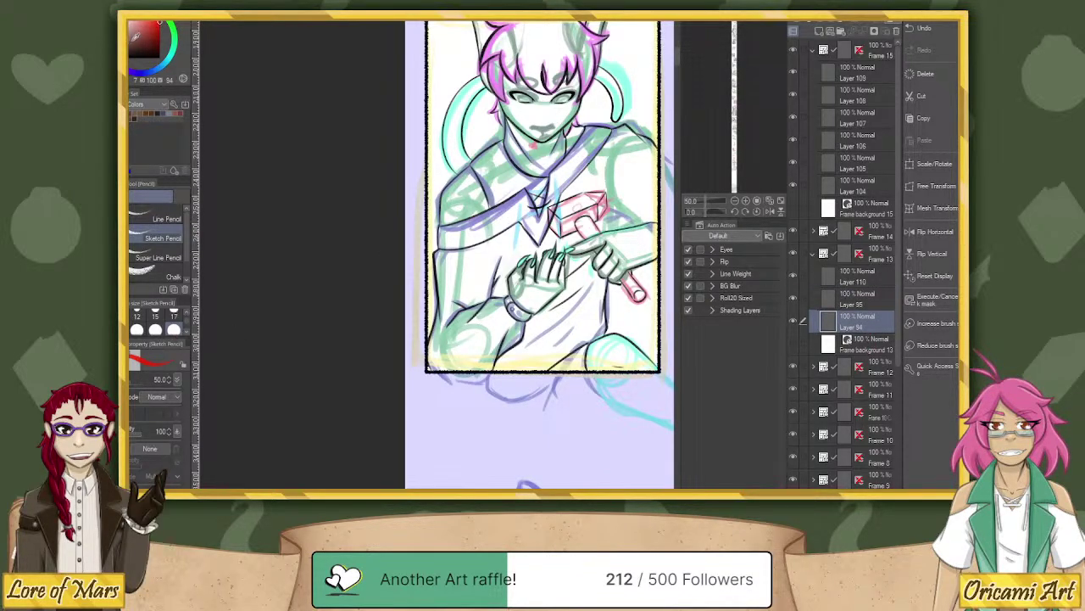
{"action": "key", "text": "x"}
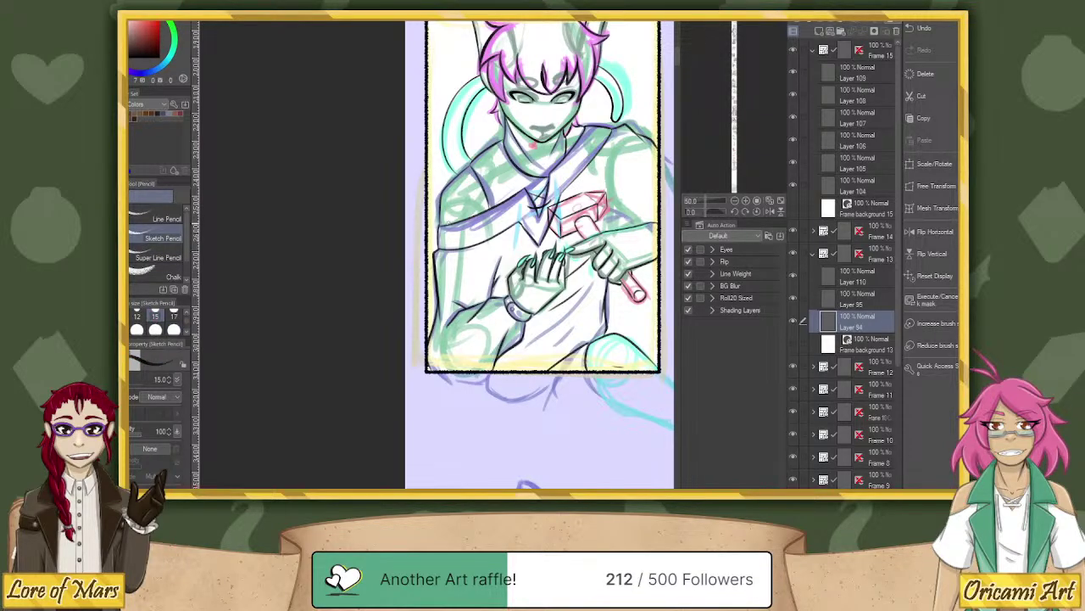
{"action": "left_click", "coordinate": [157, 257]}
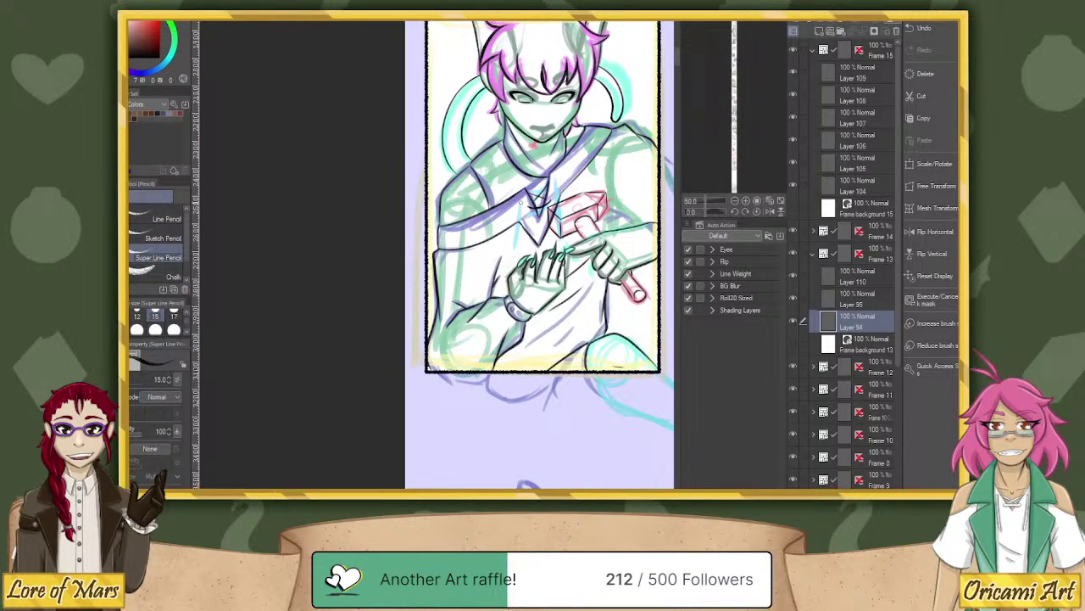
Ink the vertical arm line and a short line near the hammer, redoing strokes until clean.
{"action": "left_click_drag", "start_coordinate": [519, 202], "coordinate": [522, 254]}
{"action": "key", "text": "ctrl+z"}
{"action": "left_click_drag", "start_coordinate": [519, 201], "coordinate": [518, 253]}
{"action": "key", "text": "ctrl+z"}
{"action": "left_click_drag", "start_coordinate": [519, 201], "coordinate": [523, 246]}
{"action": "left_click_drag", "start_coordinate": [557, 178], "coordinate": [566, 243]}
{"action": "key", "text": "ctrl+z"}
{"action": "left_click_drag", "start_coordinate": [555, 177], "coordinate": [568, 226]}
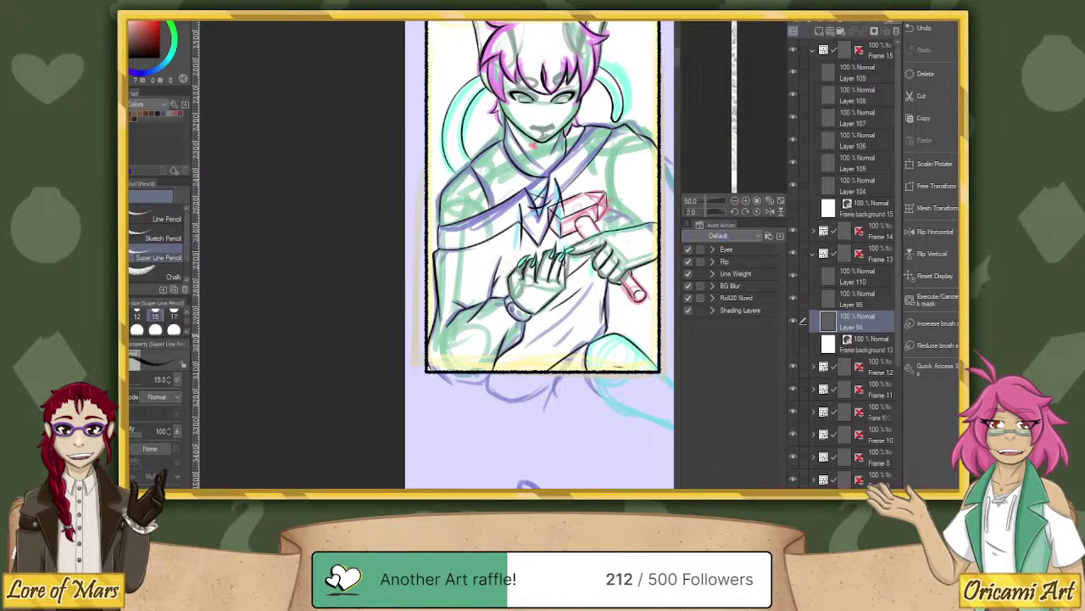
{"action": "left_click_drag", "start_coordinate": [543, 254], "coordinate": [398, 311]}
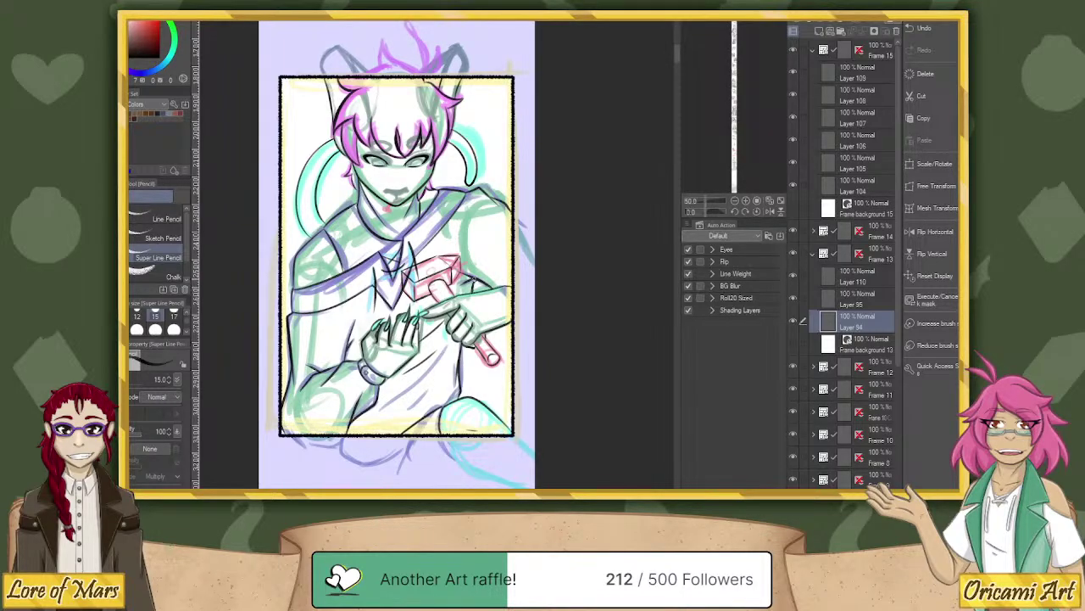
Compare the stroke near the hammer with undo and redo, keeping it in place.
{"action": "key", "text": "ctrl+z"}
{"action": "key", "text": "ctrl+y"}
{"action": "key", "text": "ctrl+z"}
{"action": "key", "text": "ctrl+y"}
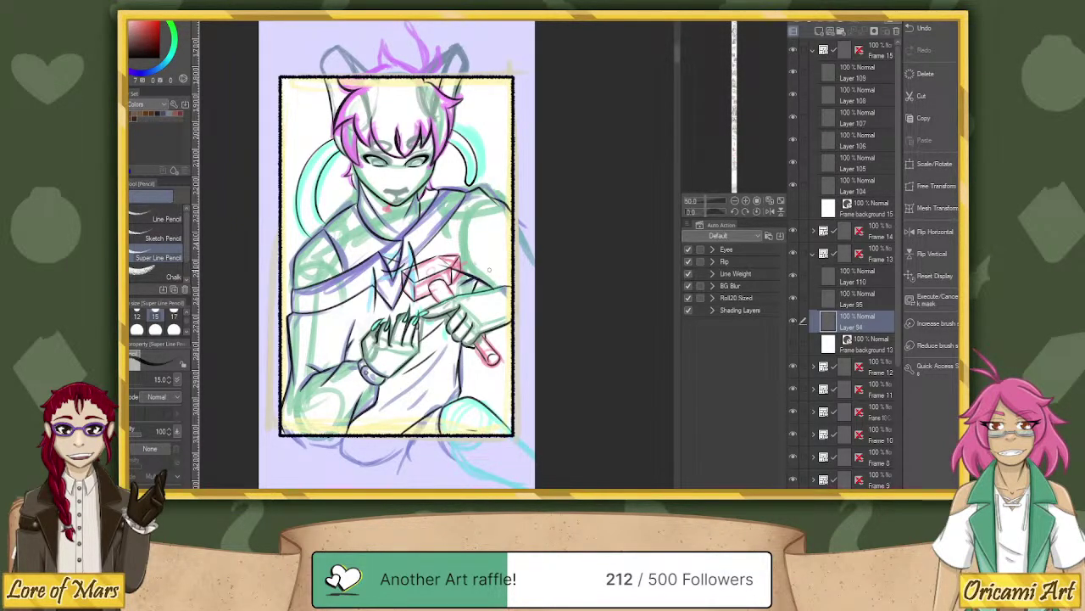
{"action": "key", "text": "ctrl+z"}
{"action": "key", "text": "ctrl+y"}
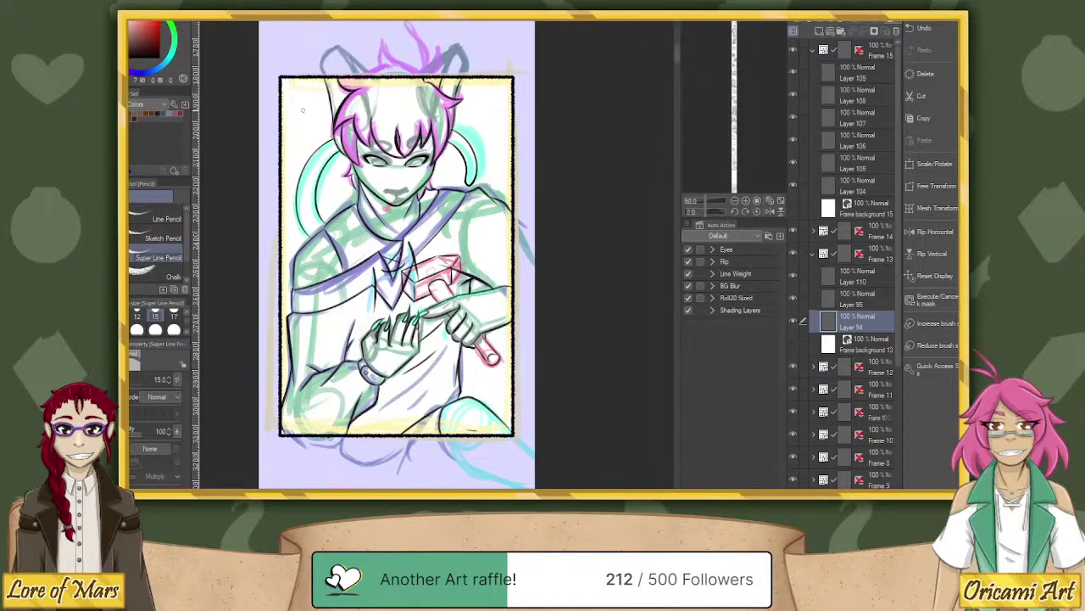
Switch to the G-pen, set its size to 40, and select Layer 95.
{"action": "key", "text": "p"}
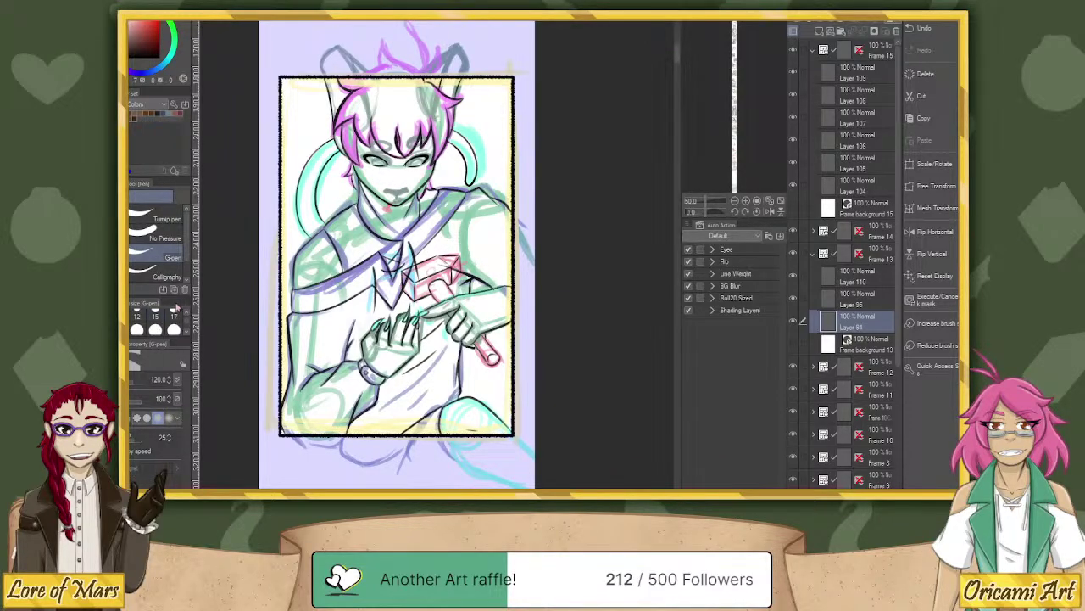
{"action": "left_click", "coordinate": [157, 330]}
{"action": "left_click", "coordinate": [806, 303]}
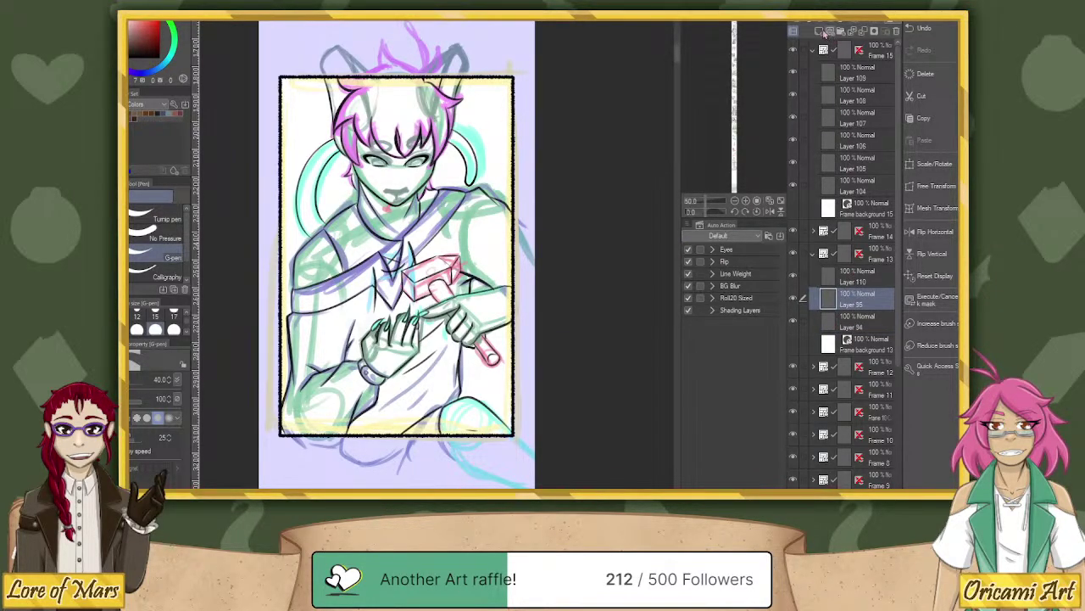
Add a new layer above Layer 95, zoom onto the face, and set size 15.
{"action": "left_click", "coordinate": [824, 32]}
{"action": "mouse_move", "coordinate": [707, 205]}
{"action": "left_mouse_down"}
{"action": "mouse_move", "coordinate": [718, 205]}
{"action": "mouse_move", "coordinate": [698, 212]}
{"action": "left_mouse_up"}
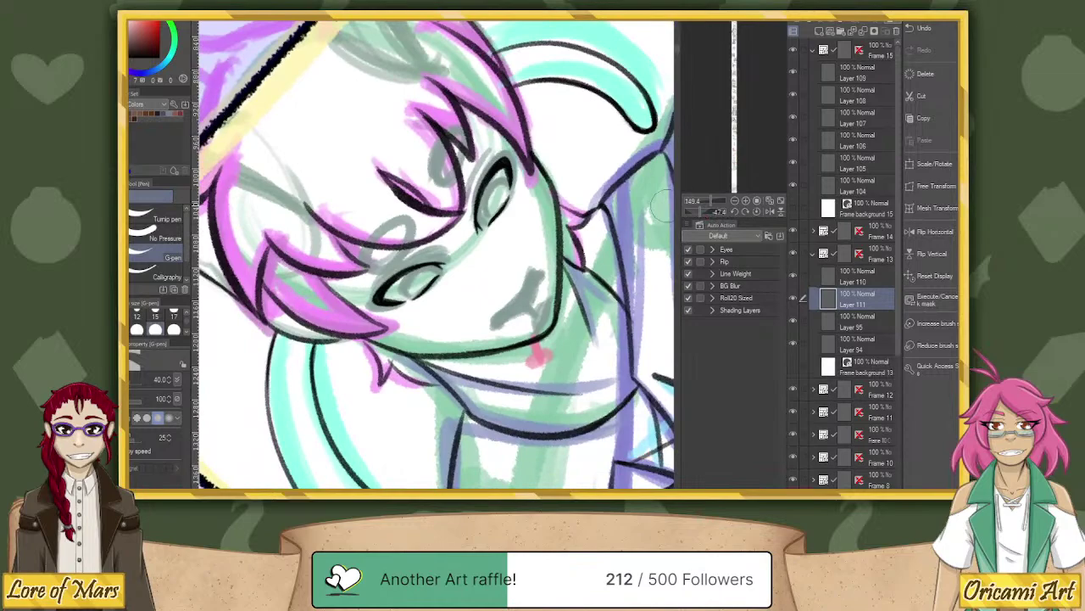
{"action": "left_click", "coordinate": [155, 316]}
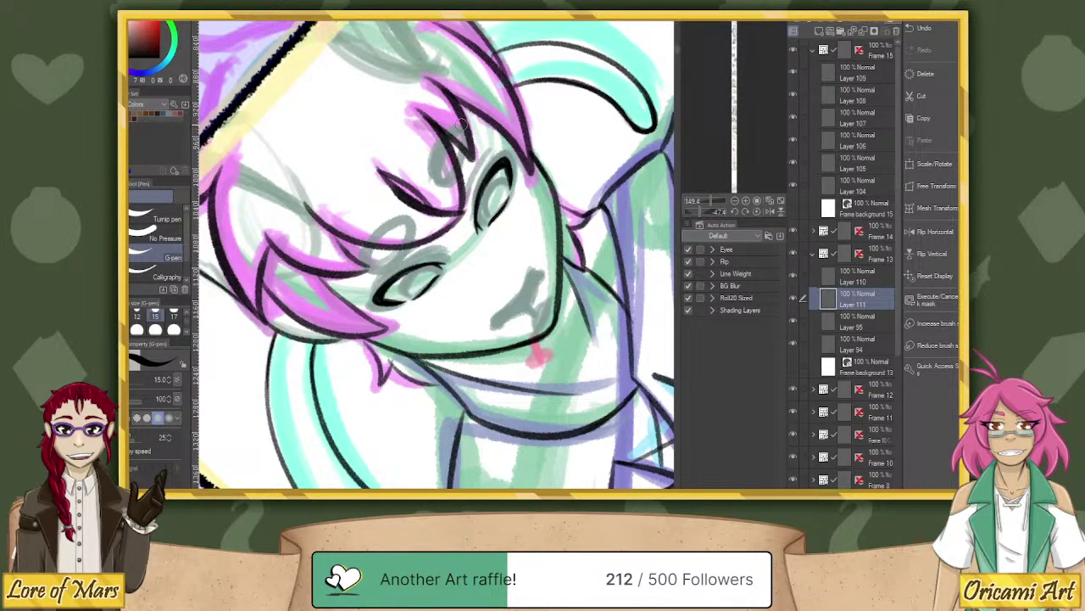
Sketch a thin oval glasses lens around the upper eye with the pencil.
{"action": "mouse_move", "coordinate": [462, 124]}
{"action": "left_mouse_down"}
{"action": "mouse_move", "coordinate": [437, 184]}
{"action": "mouse_move", "coordinate": [471, 144]}
{"action": "left_mouse_up"}
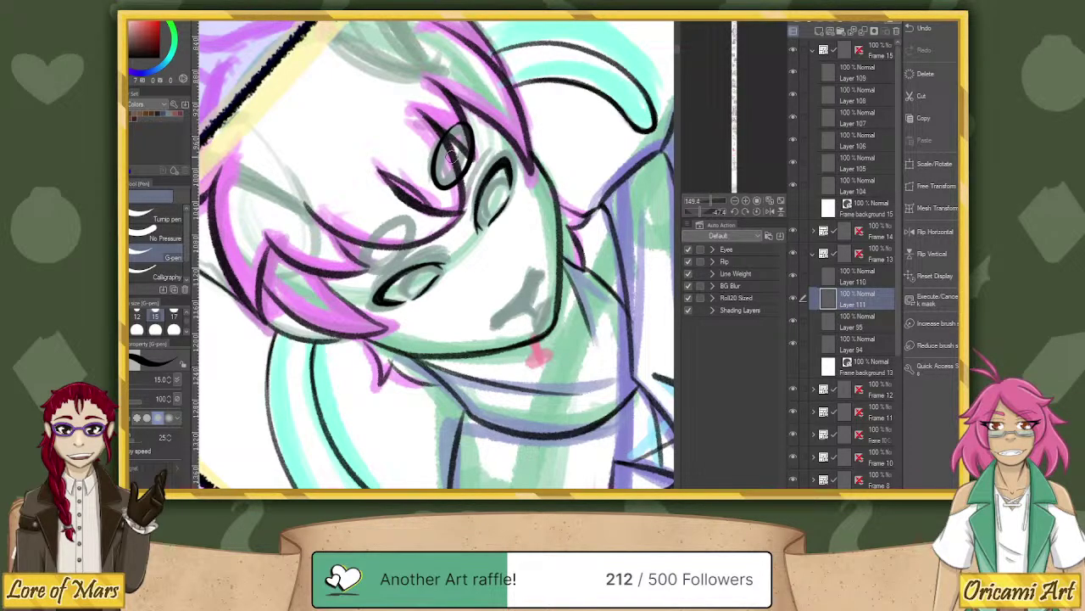
{"action": "key", "text": "ctrl+z"}
{"action": "key", "text": "p"}
{"action": "mouse_move", "coordinate": [462, 123]}
{"action": "left_mouse_down"}
{"action": "mouse_move", "coordinate": [436, 153]}
{"action": "mouse_move", "coordinate": [449, 191]}
{"action": "mouse_move", "coordinate": [471, 159]}
{"action": "mouse_move", "coordinate": [472, 127]}
{"action": "mouse_move", "coordinate": [455, 126]}
{"action": "mouse_move", "coordinate": [433, 173]}
{"action": "mouse_move", "coordinate": [451, 129]}
{"action": "mouse_move", "coordinate": [468, 126]}
{"action": "mouse_move", "coordinate": [466, 174]}
{"action": "mouse_move", "coordinate": [469, 138]}
{"action": "mouse_move", "coordinate": [456, 123]}
{"action": "mouse_move", "coordinate": [433, 166]}
{"action": "mouse_move", "coordinate": [453, 181]}
{"action": "mouse_move", "coordinate": [471, 161]}
{"action": "mouse_move", "coordinate": [476, 136]}
{"action": "mouse_move", "coordinate": [450, 125]}
{"action": "mouse_move", "coordinate": [439, 181]}
{"action": "mouse_move", "coordinate": [463, 172]}
{"action": "mouse_move", "coordinate": [473, 135]}
{"action": "mouse_move", "coordinate": [461, 119]}
{"action": "mouse_move", "coordinate": [443, 132]}
{"action": "mouse_move", "coordinate": [432, 174]}
{"action": "left_mouse_up"}
{"action": "key", "text": "ctrl+z"}
{"action": "key", "text": "ctrl+z"}
{"action": "key", "text": "ctrl+z"}
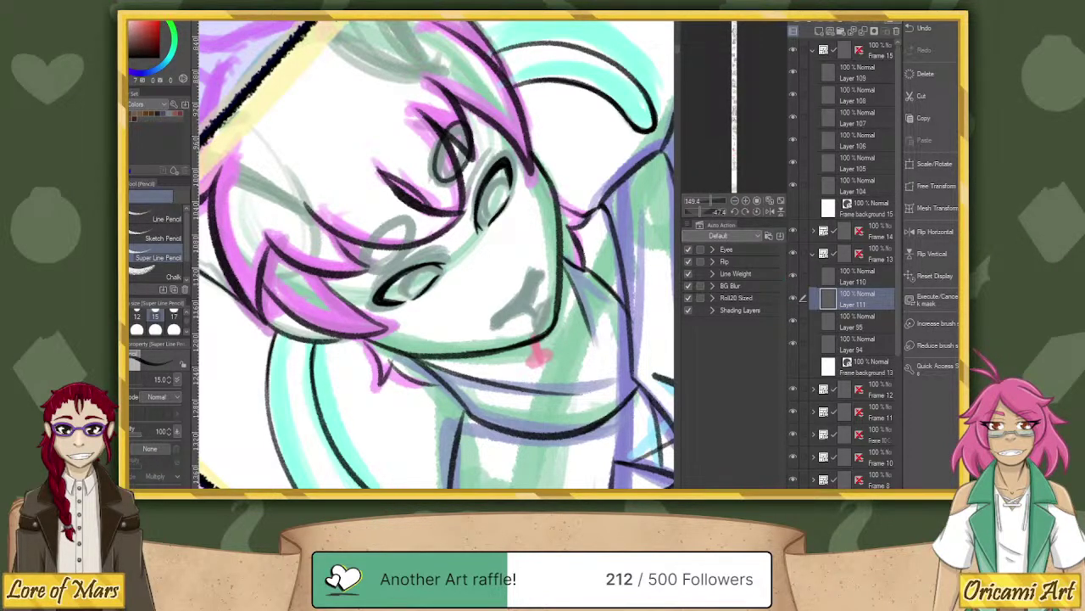
Try the lower-eye lens oval several times, ending with light strokes beside the eye.
{"action": "mouse_move", "coordinate": [405, 221]}
{"action": "left_mouse_down"}
{"action": "mouse_move", "coordinate": [362, 252]}
{"action": "mouse_move", "coordinate": [378, 265]}
{"action": "mouse_move", "coordinate": [403, 254]}
{"action": "mouse_move", "coordinate": [417, 227]}
{"action": "mouse_move", "coordinate": [401, 219]}
{"action": "mouse_move", "coordinate": [392, 234]}
{"action": "mouse_move", "coordinate": [439, 166]}
{"action": "mouse_move", "coordinate": [416, 218]}
{"action": "mouse_move", "coordinate": [378, 228]}
{"action": "mouse_move", "coordinate": [357, 264]}
{"action": "mouse_move", "coordinate": [380, 271]}
{"action": "mouse_move", "coordinate": [407, 252]}
{"action": "mouse_move", "coordinate": [414, 223]}
{"action": "mouse_move", "coordinate": [399, 216]}
{"action": "mouse_move", "coordinate": [360, 249]}
{"action": "mouse_move", "coordinate": [405, 217]}
{"action": "mouse_move", "coordinate": [364, 235]}
{"action": "mouse_move", "coordinate": [360, 266]}
{"action": "mouse_move", "coordinate": [389, 268]}
{"action": "mouse_move", "coordinate": [412, 242]}
{"action": "mouse_move", "coordinate": [413, 220]}
{"action": "mouse_move", "coordinate": [388, 217]}
{"action": "mouse_move", "coordinate": [360, 240]}
{"action": "mouse_move", "coordinate": [361, 253]}
{"action": "mouse_move", "coordinate": [397, 217]}
{"action": "mouse_move", "coordinate": [358, 250]}
{"action": "mouse_move", "coordinate": [373, 271]}
{"action": "mouse_move", "coordinate": [415, 233]}
{"action": "mouse_move", "coordinate": [404, 214]}
{"action": "mouse_move", "coordinate": [373, 225]}
{"action": "left_mouse_up"}
{"action": "key", "text": "ctrl+z"}
{"action": "key", "text": "ctrl+z"}
{"action": "key", "text": "ctrl+z"}
{"action": "key", "text": "ctrl+z"}
{"action": "left_click_drag", "start_coordinate": [365, 245], "coordinate": [351, 256]}
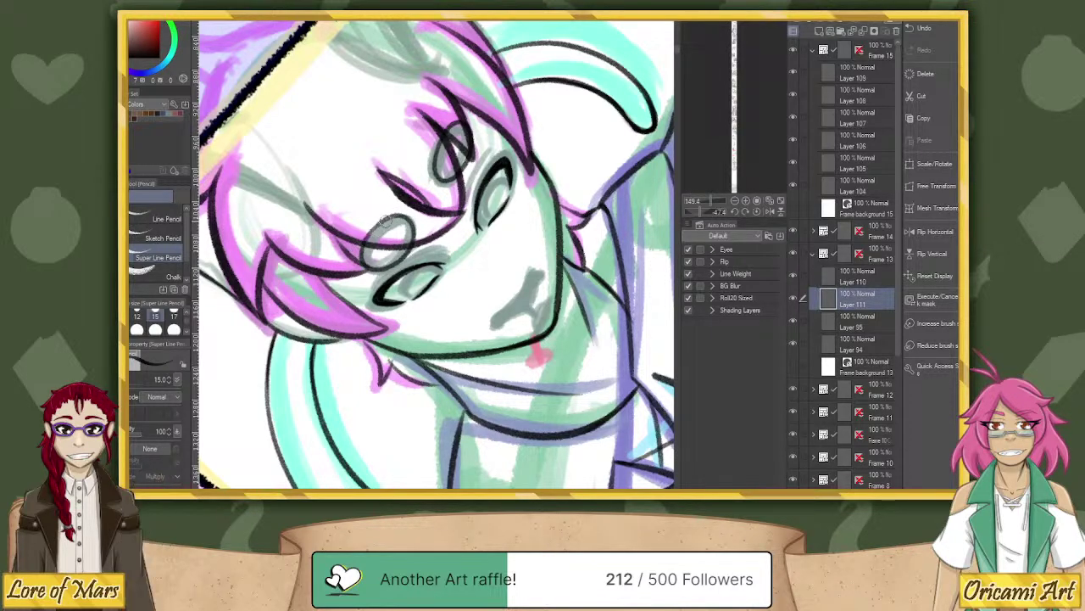
{"action": "mouse_move", "coordinate": [378, 218]}
{"action": "left_mouse_down"}
{"action": "mouse_move", "coordinate": [362, 254]}
{"action": "mouse_move", "coordinate": [371, 229]}
{"action": "mouse_move", "coordinate": [436, 209]}
{"action": "mouse_move", "coordinate": [403, 218]}
{"action": "mouse_move", "coordinate": [362, 260]}
{"action": "mouse_move", "coordinate": [363, 244]}
{"action": "mouse_move", "coordinate": [399, 213]}
{"action": "mouse_move", "coordinate": [418, 222]}
{"action": "mouse_move", "coordinate": [413, 244]}
{"action": "mouse_move", "coordinate": [386, 264]}
{"action": "mouse_move", "coordinate": [362, 255]}
{"action": "mouse_move", "coordinate": [364, 242]}
{"action": "mouse_move", "coordinate": [360, 258]}
{"action": "mouse_move", "coordinate": [389, 264]}
{"action": "mouse_move", "coordinate": [396, 246]}
{"action": "mouse_move", "coordinate": [378, 226]}
{"action": "mouse_move", "coordinate": [360, 247]}
{"action": "mouse_move", "coordinate": [372, 272]}
{"action": "mouse_move", "coordinate": [403, 259]}
{"action": "mouse_move", "coordinate": [417, 227]}
{"action": "mouse_move", "coordinate": [401, 218]}
{"action": "mouse_move", "coordinate": [379, 224]}
{"action": "mouse_move", "coordinate": [356, 252]}
{"action": "mouse_move", "coordinate": [400, 218]}
{"action": "mouse_move", "coordinate": [372, 226]}
{"action": "mouse_move", "coordinate": [356, 259]}
{"action": "left_mouse_up"}
{"action": "key", "text": "ctrl+z"}
{"action": "key", "text": "ctrl+z"}
{"action": "key", "text": "ctrl+z"}
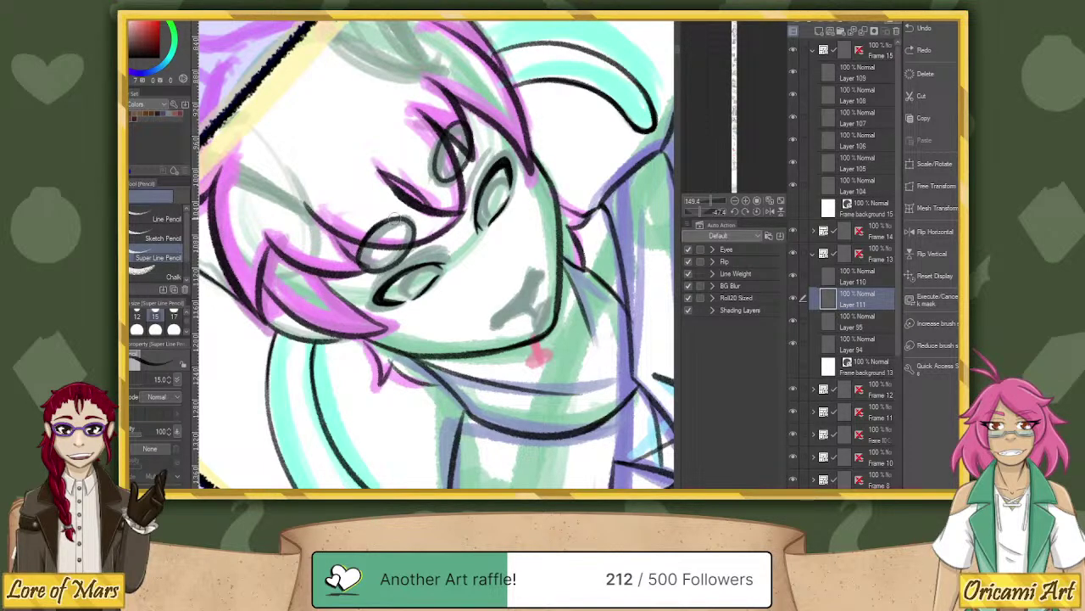
{"action": "left_click_drag", "start_coordinate": [395, 218], "coordinate": [415, 224]}
{"action": "key", "text": "ctrl+z"}
{"action": "key", "text": "ctrl+z"}
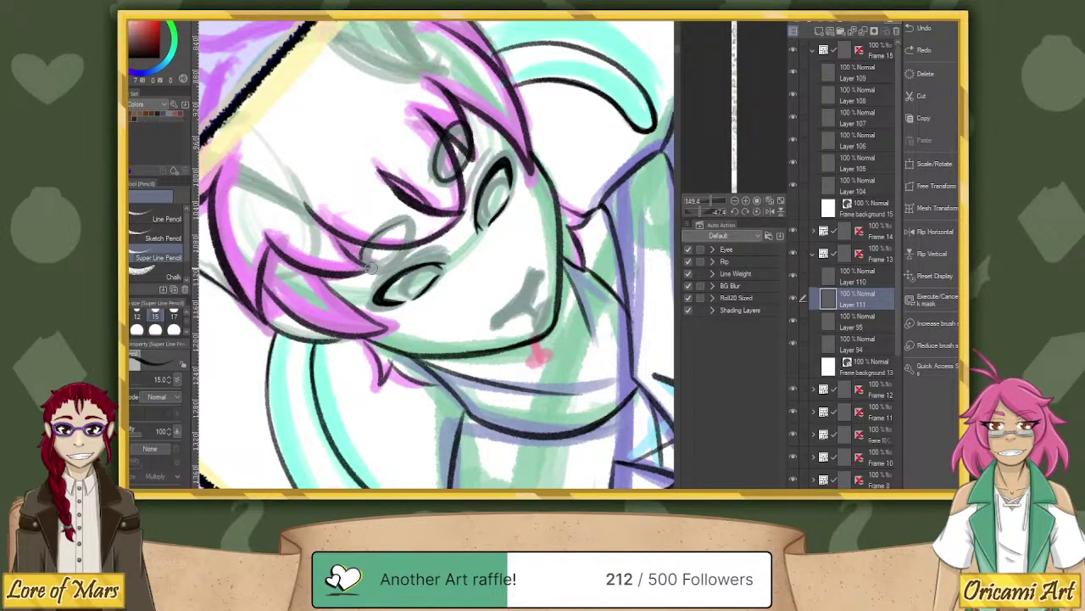
{"action": "mouse_move", "coordinate": [371, 268]}
{"action": "left_mouse_down"}
{"action": "mouse_move", "coordinate": [401, 258]}
{"action": "mouse_move", "coordinate": [385, 253]}
{"action": "mouse_move", "coordinate": [371, 268]}
{"action": "mouse_move", "coordinate": [366, 248]}
{"action": "mouse_move", "coordinate": [398, 218]}
{"action": "mouse_move", "coordinate": [414, 223]}
{"action": "mouse_move", "coordinate": [407, 248]}
{"action": "mouse_move", "coordinate": [367, 266]}
{"action": "mouse_move", "coordinate": [366, 253]}
{"action": "mouse_move", "coordinate": [376, 268]}
{"action": "mouse_move", "coordinate": [412, 243]}
{"action": "mouse_move", "coordinate": [394, 221]}
{"action": "left_mouse_up"}
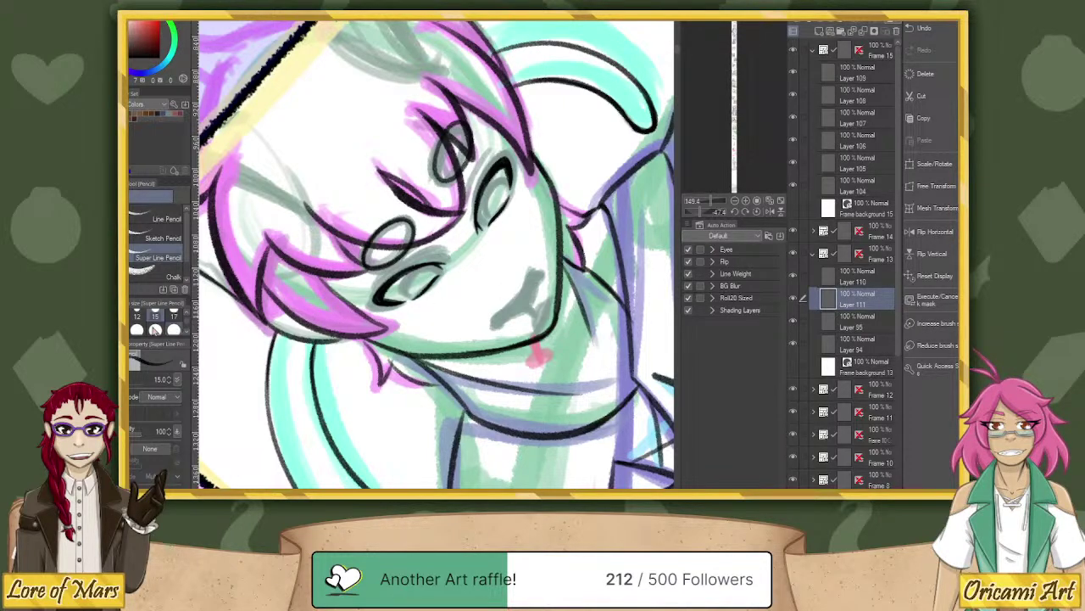
At brush size 10, ink the nose and stroke the chin line dark and thick.
{"action": "key", "text": "bracketleft"}
{"action": "key", "text": "bracketleft"}
{"action": "left_click_drag", "start_coordinate": [527, 292], "coordinate": [538, 268]}
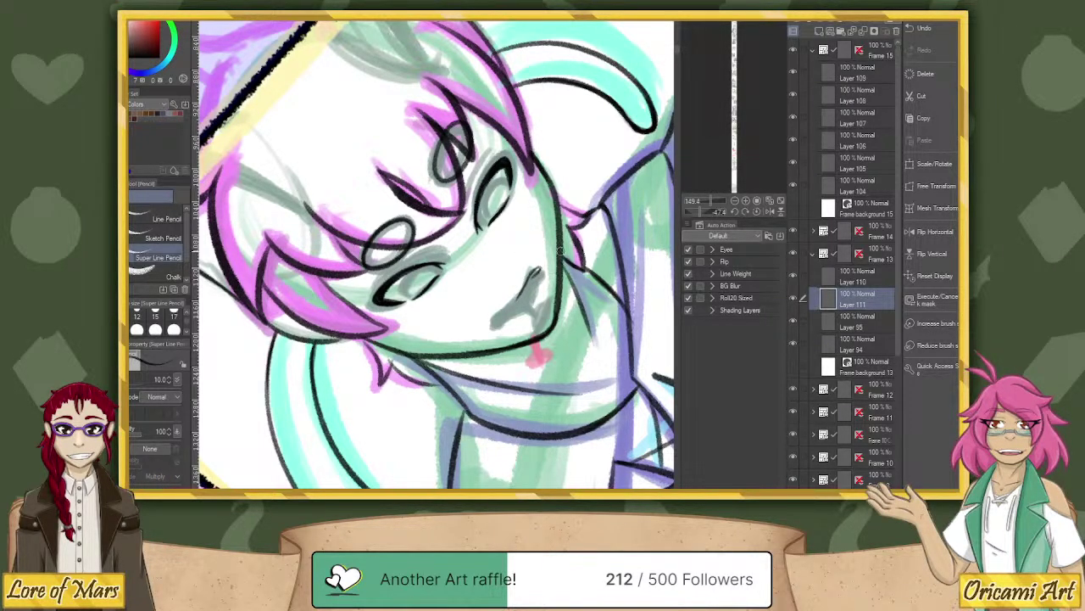
{"action": "key", "text": "ctrl+z"}
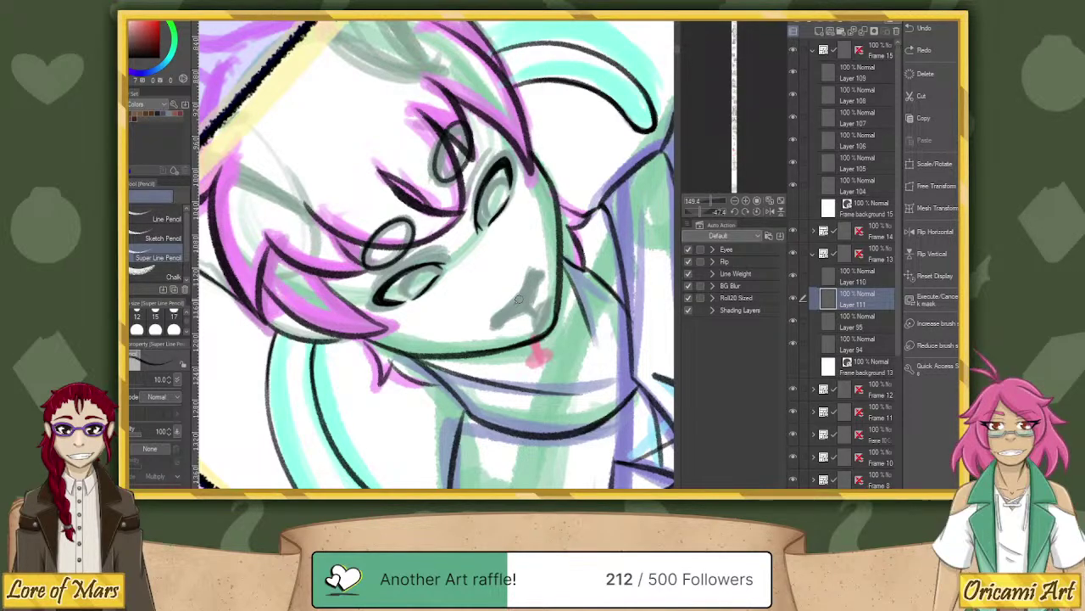
{"action": "mouse_move", "coordinate": [519, 298]}
{"action": "left_mouse_down"}
{"action": "mouse_move", "coordinate": [539, 272]}
{"action": "mouse_move", "coordinate": [524, 292]}
{"action": "left_mouse_up"}
{"action": "mouse_move", "coordinate": [504, 316]}
{"action": "left_mouse_down"}
{"action": "mouse_move", "coordinate": [535, 282]}
{"action": "mouse_move", "coordinate": [514, 309]}
{"action": "left_mouse_up"}
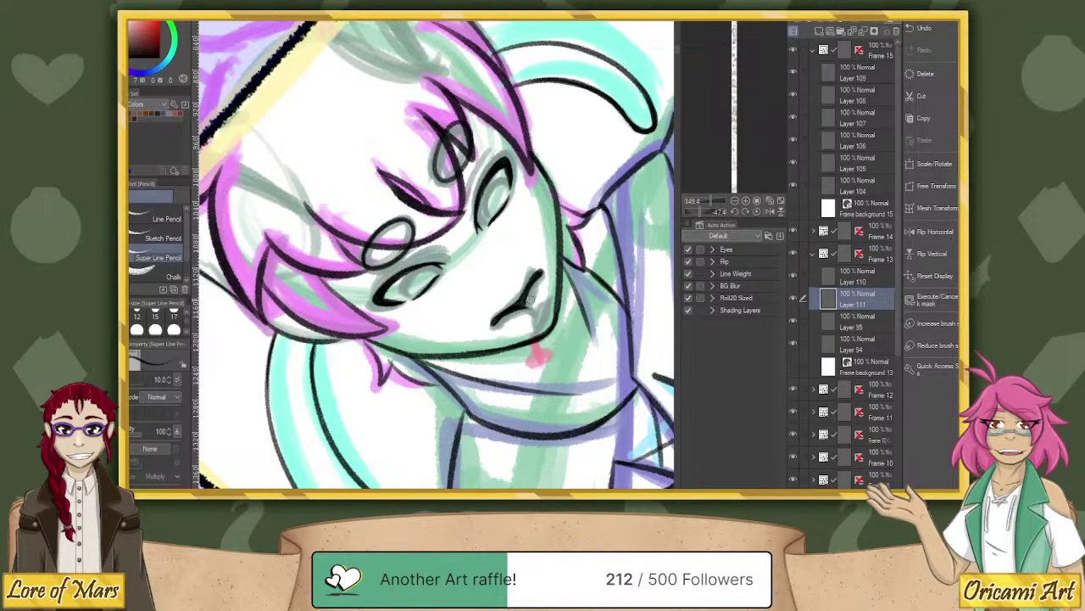
{"action": "left_click_drag", "start_coordinate": [534, 281], "coordinate": [522, 312]}
{"action": "mouse_move", "coordinate": [535, 280]}
{"action": "left_mouse_down"}
{"action": "mouse_move", "coordinate": [531, 312]}
{"action": "mouse_move", "coordinate": [521, 307]}
{"action": "mouse_move", "coordinate": [539, 298]}
{"action": "left_mouse_up"}
{"action": "key", "text": "ctrl+@"}
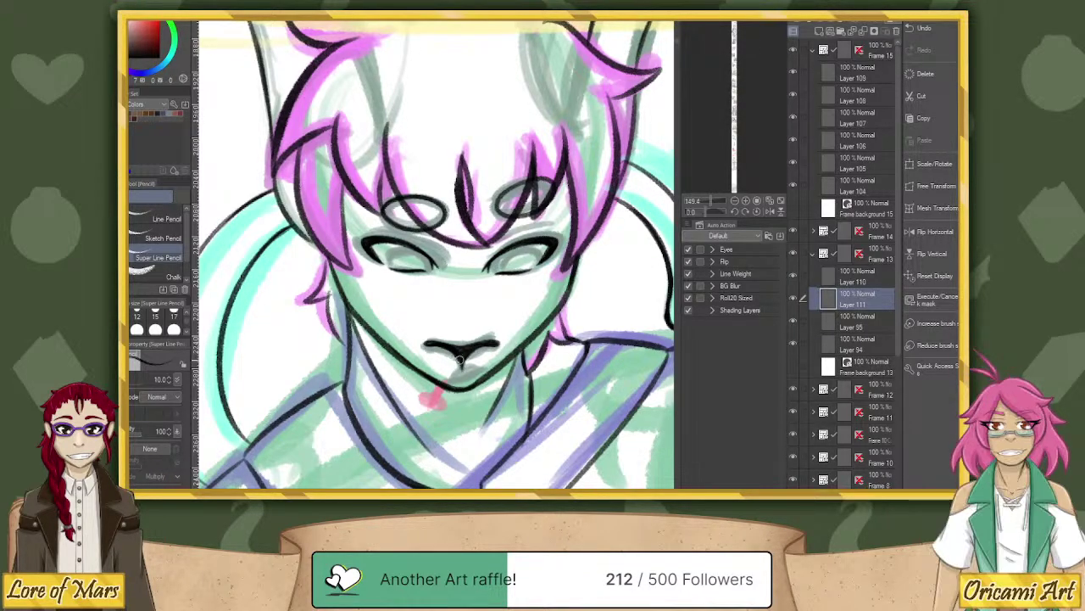
{"action": "left_click_drag", "start_coordinate": [717, 212], "coordinate": [700, 212]}
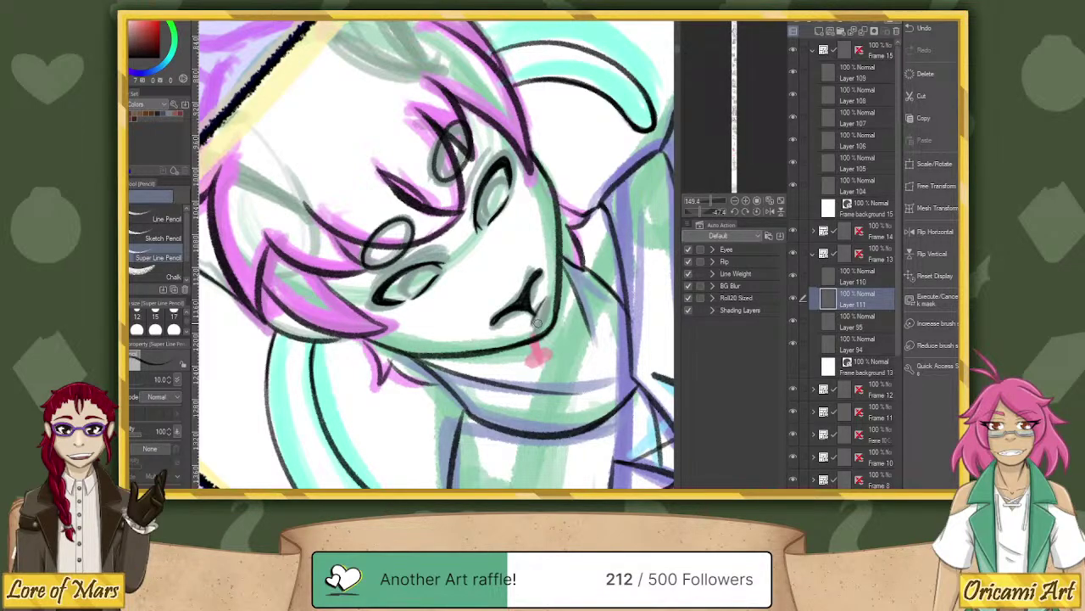
Add small dark marks along the chin line below the mouth, comparing with undo/redo.
{"action": "key", "text": "ctrl+z"}
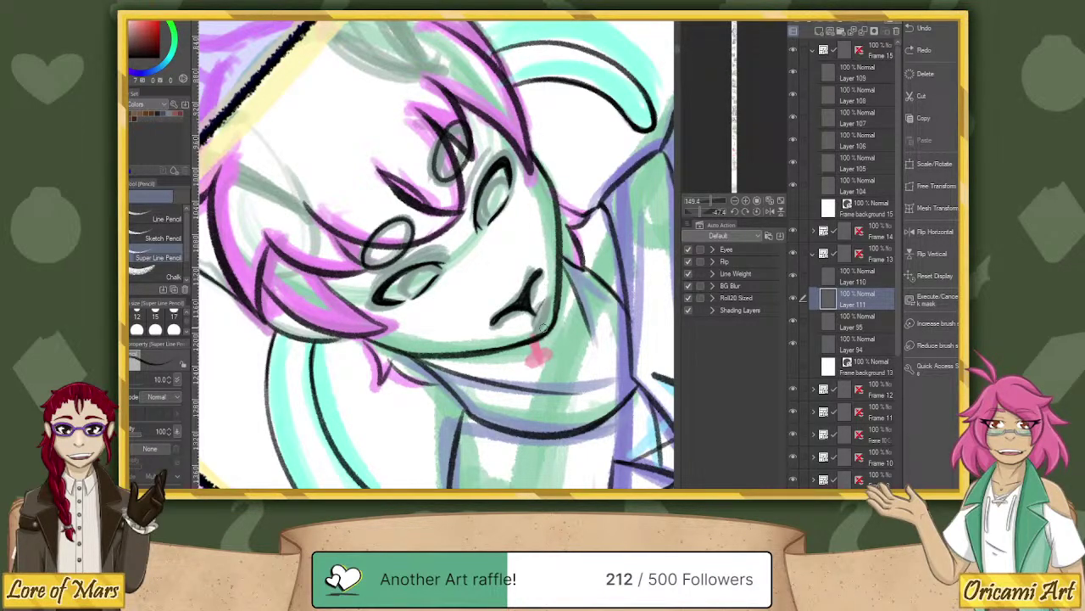
{"action": "key", "text": "ctrl+y"}
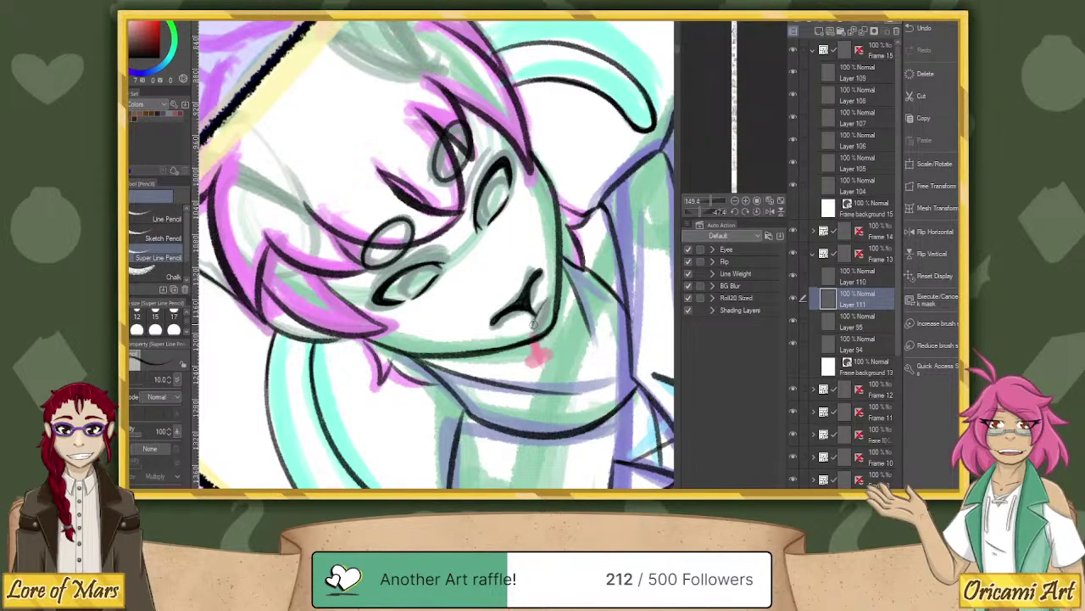
{"action": "left_click_drag", "start_coordinate": [534, 322], "coordinate": [547, 297]}
{"action": "key", "text": "ctrl+z"}
{"action": "key", "text": "ctrl+z"}
{"action": "key", "text": "ctrl+y"}
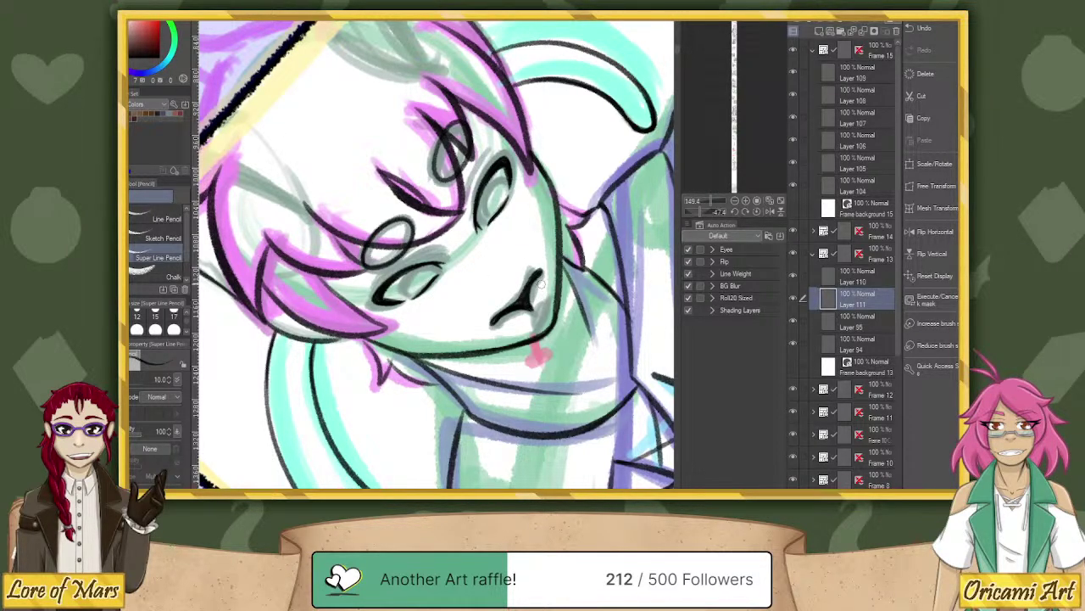
Compare the small stroke near the mouth with undo and redo, keeping it.
{"action": "key", "text": "ctrl+z"}
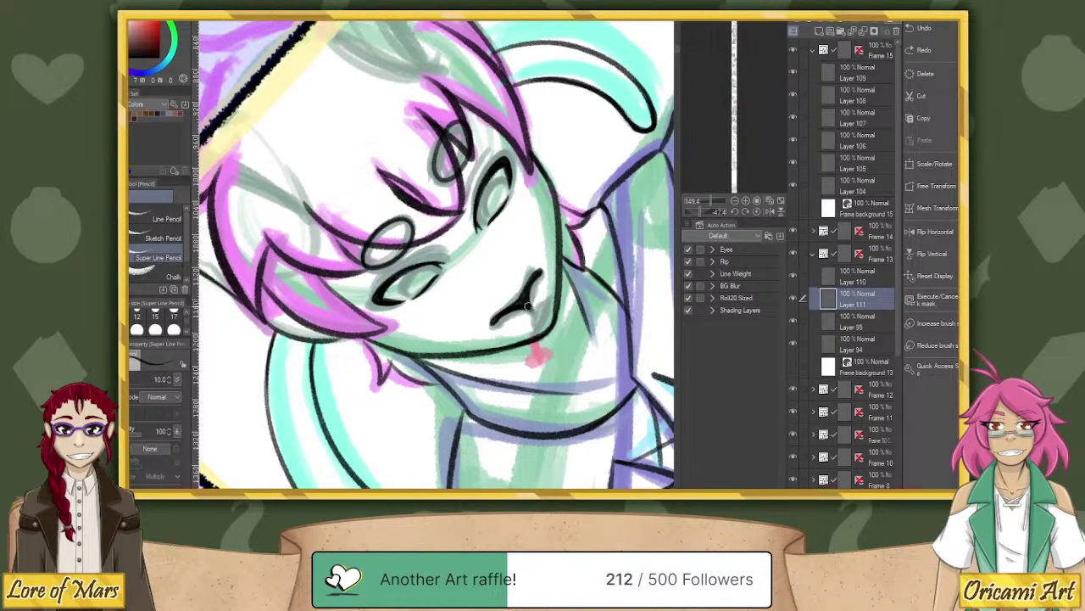
{"action": "key", "text": "ctrl+y"}
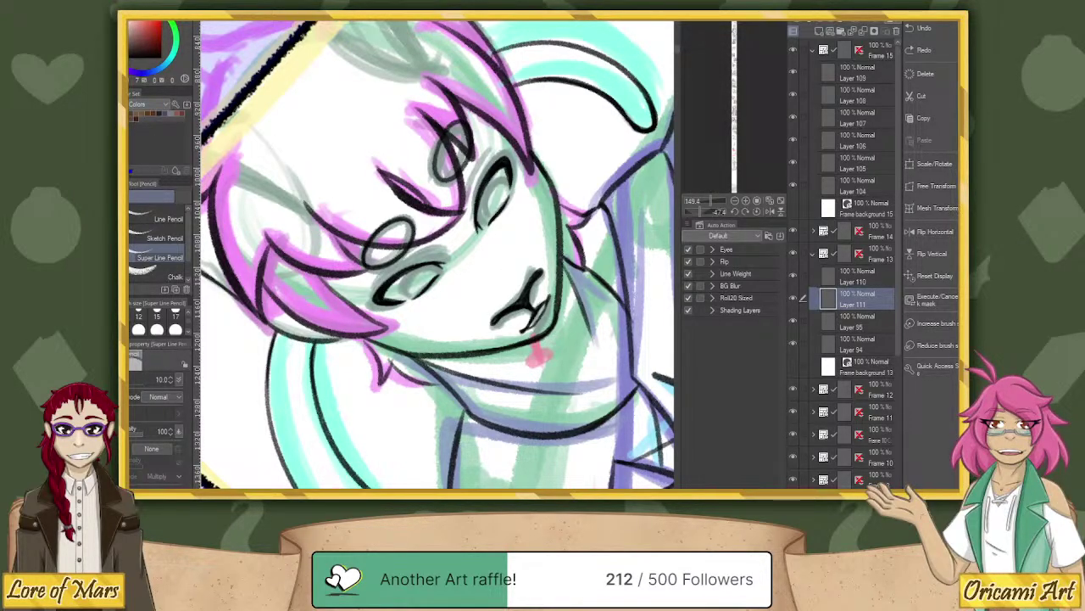
Ink the mouth stroke, chin and right jawline, redrawing the chin strokes once.
{"action": "left_click_drag", "start_coordinate": [547, 287], "coordinate": [546, 313]}
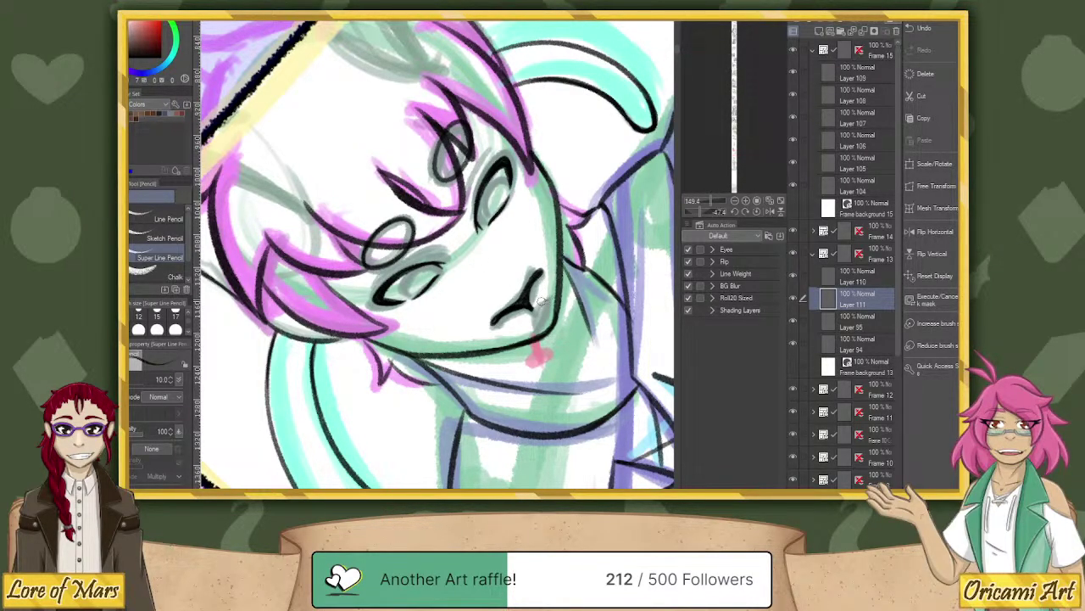
{"action": "left_click_drag", "start_coordinate": [543, 296], "coordinate": [529, 324]}
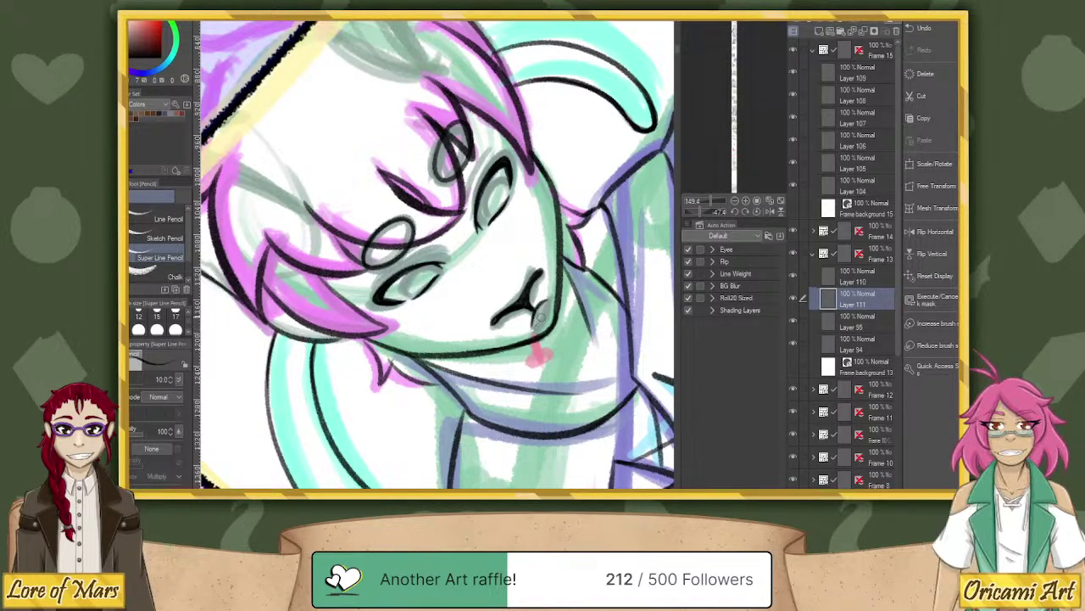
{"action": "left_click_drag", "start_coordinate": [541, 317], "coordinate": [556, 255]}
{"action": "key", "text": "ctrl+z"}
{"action": "key", "text": "ctrl+z"}
{"action": "mouse_move", "coordinate": [540, 331]}
{"action": "left_mouse_down"}
{"action": "mouse_move", "coordinate": [531, 302]}
{"action": "mouse_move", "coordinate": [550, 295]}
{"action": "left_mouse_up"}
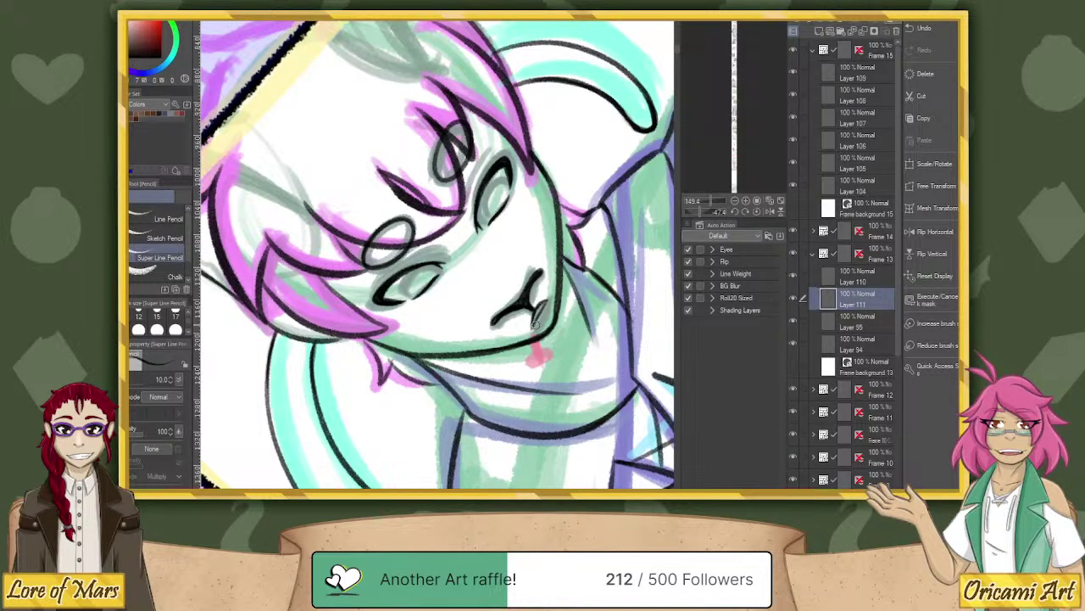
Toggle Layer 111 off and on to check the lines, then add Layer 112 with brush size 8.0.
{"action": "left_click", "coordinate": [794, 297]}
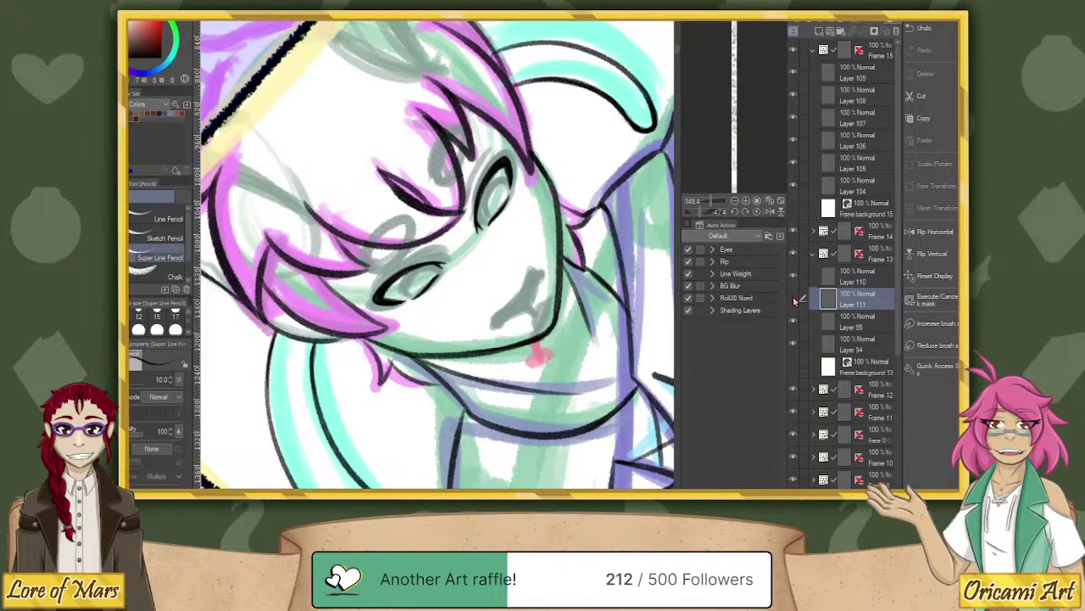
{"action": "left_click", "coordinate": [793, 296]}
{"action": "left_click", "coordinate": [820, 32]}
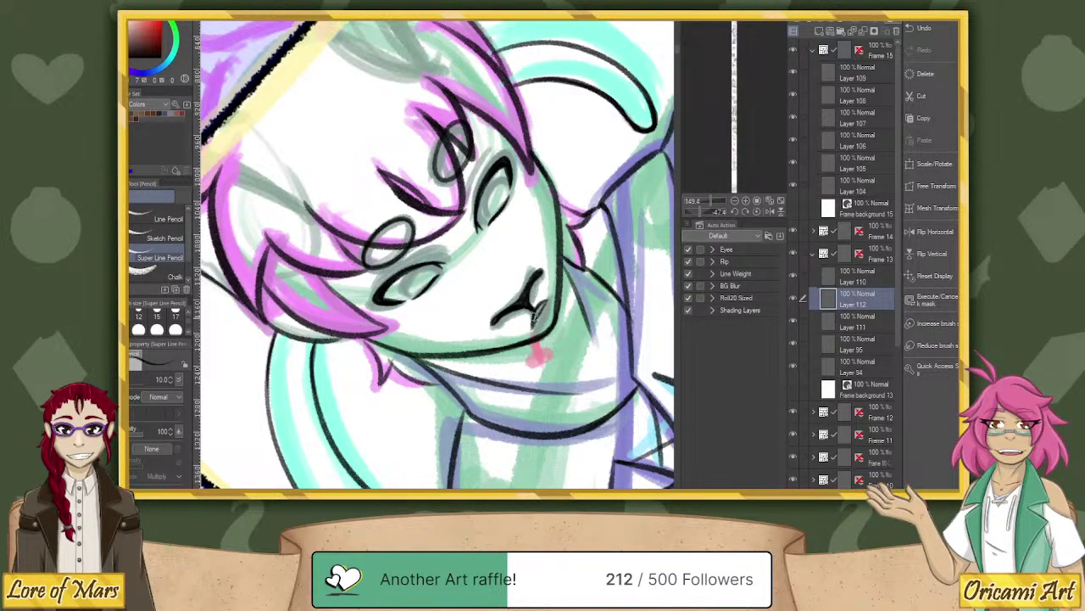
{"action": "key", "text": "bracketleft"}
Reset the canvas rotation to upright, zoom out slightly, and bring the neck and chest into view.
{"action": "left_click", "coordinate": [758, 211]}
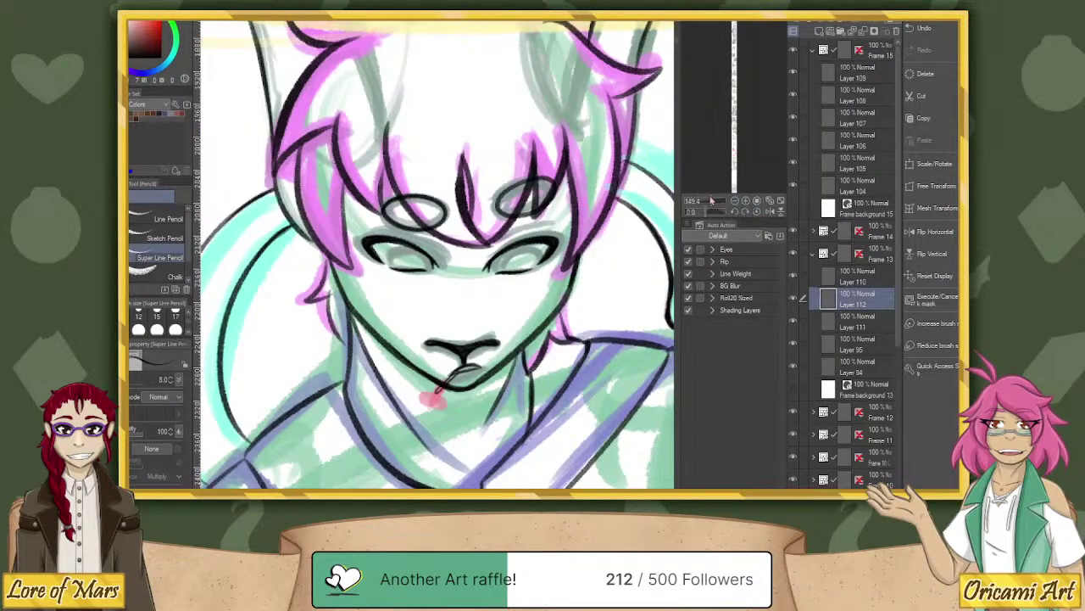
{"action": "mouse_move", "coordinate": [718, 201]}
{"action": "left_mouse_down"}
{"action": "mouse_move", "coordinate": [706, 202]}
{"action": "mouse_move", "coordinate": [717, 202]}
{"action": "left_mouse_up"}
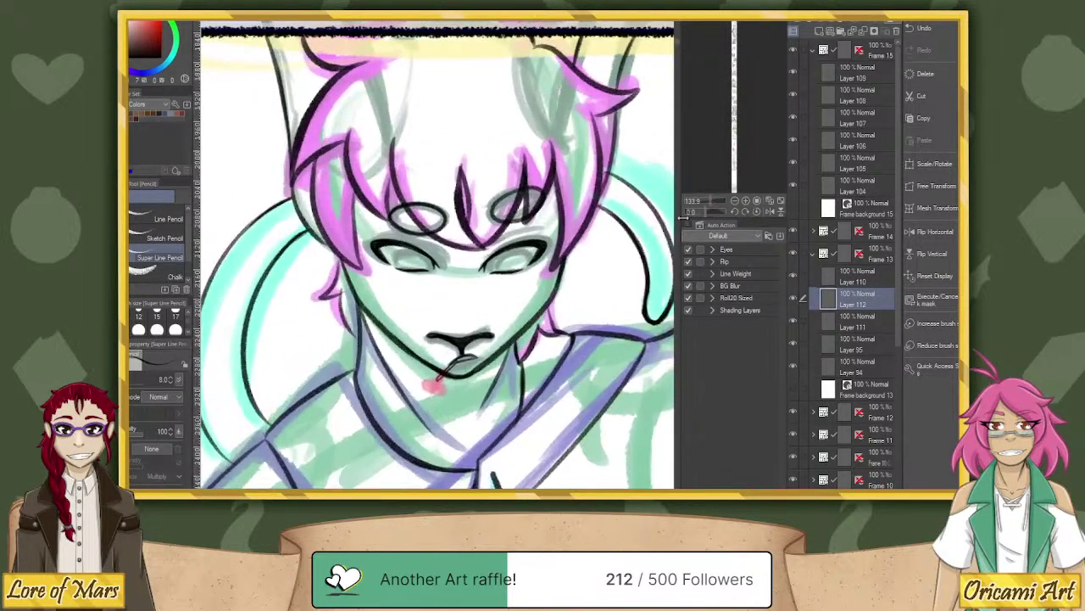
{"action": "left_click_drag", "start_coordinate": [537, 385], "coordinate": [569, 318]}
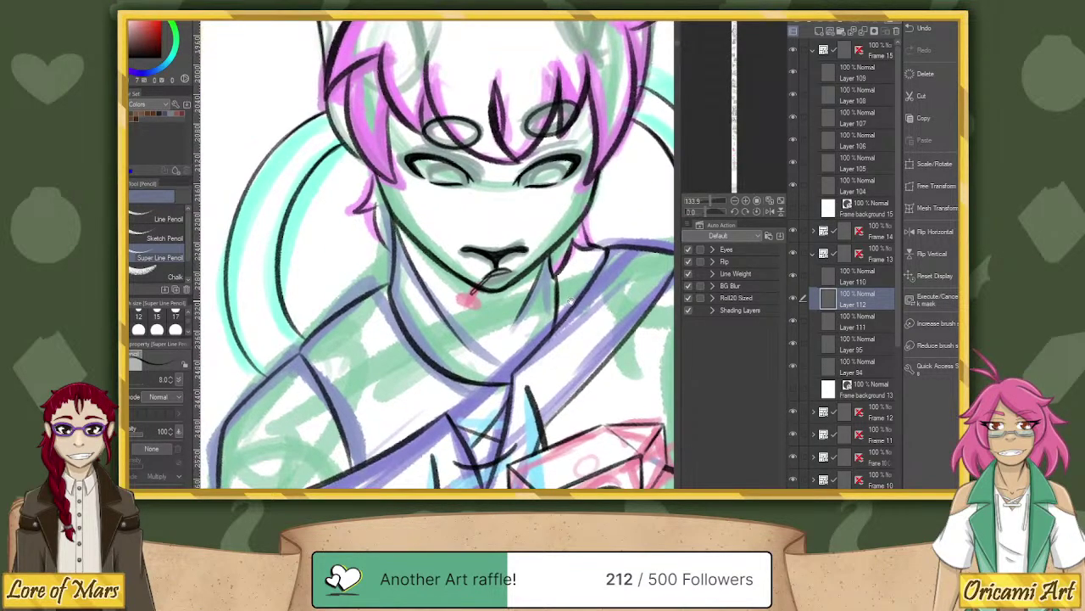
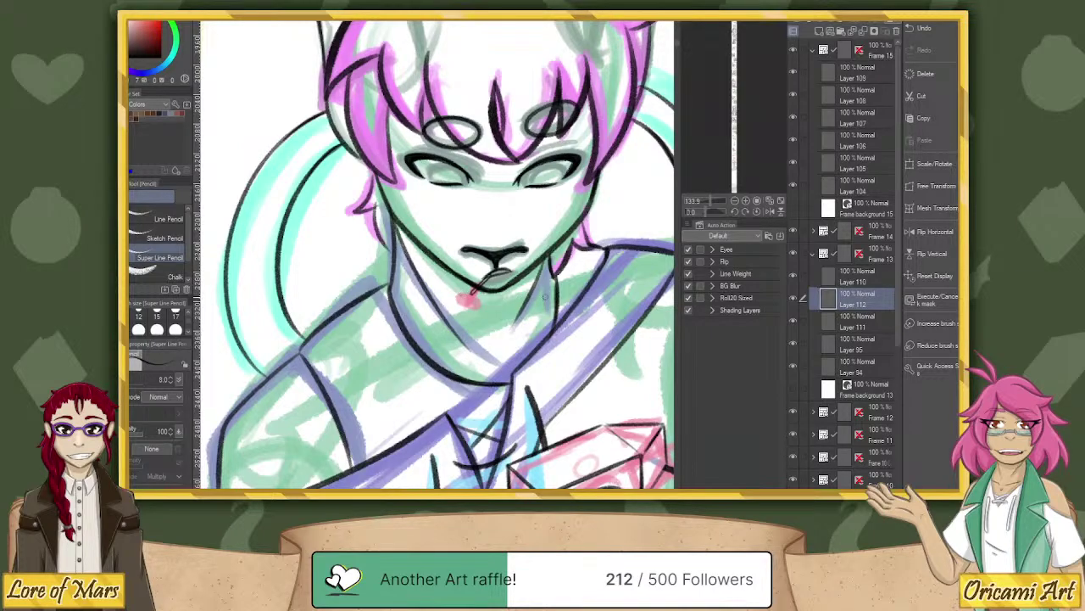
Undo the last stroke and add a new Layer 113 above Layer 112.
{"action": "key", "text": "ctrl+z"}
{"action": "left_click", "coordinate": [819, 32]}
{"action": "left_click_drag", "start_coordinate": [697, 212], "coordinate": [714, 215]}
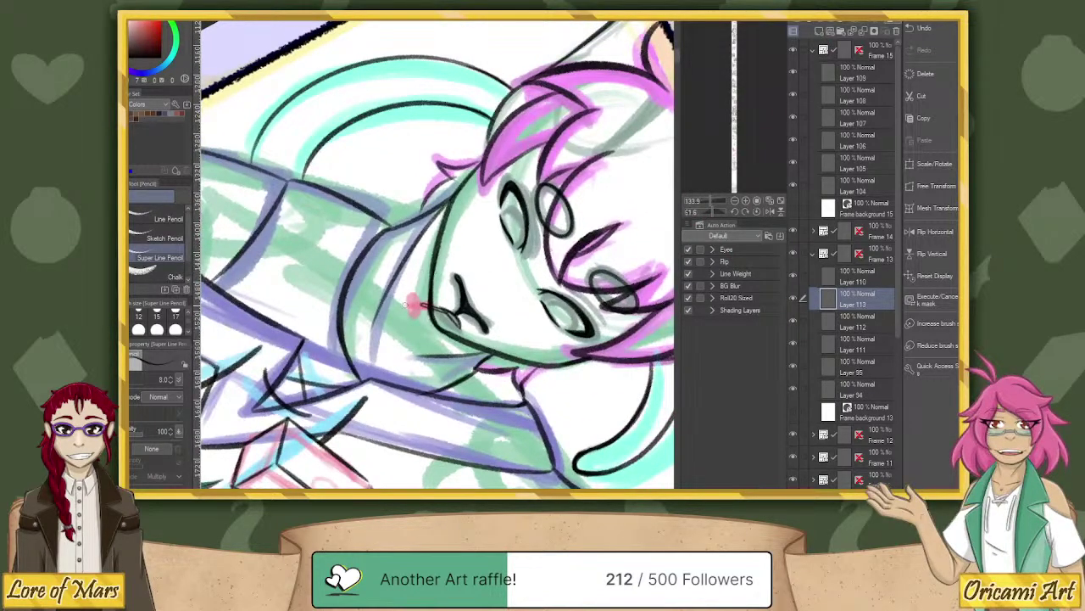
Compare the small stroke beside the mouth with undo and redo, keeping it restored.
{"action": "key", "text": "ctrl+z"}
{"action": "key", "text": "ctrl+y"}
{"action": "key", "text": "ctrl+z"}
{"action": "key", "text": "ctrl+y"}
{"action": "key", "text": "ctrl+z"}
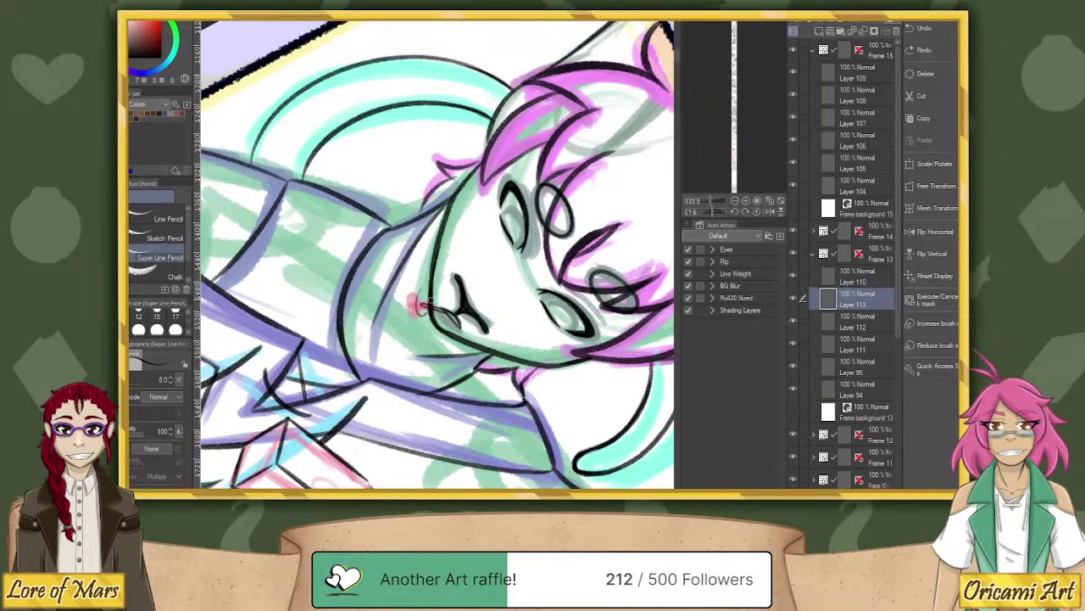
{"action": "key", "text": "ctrl+y"}
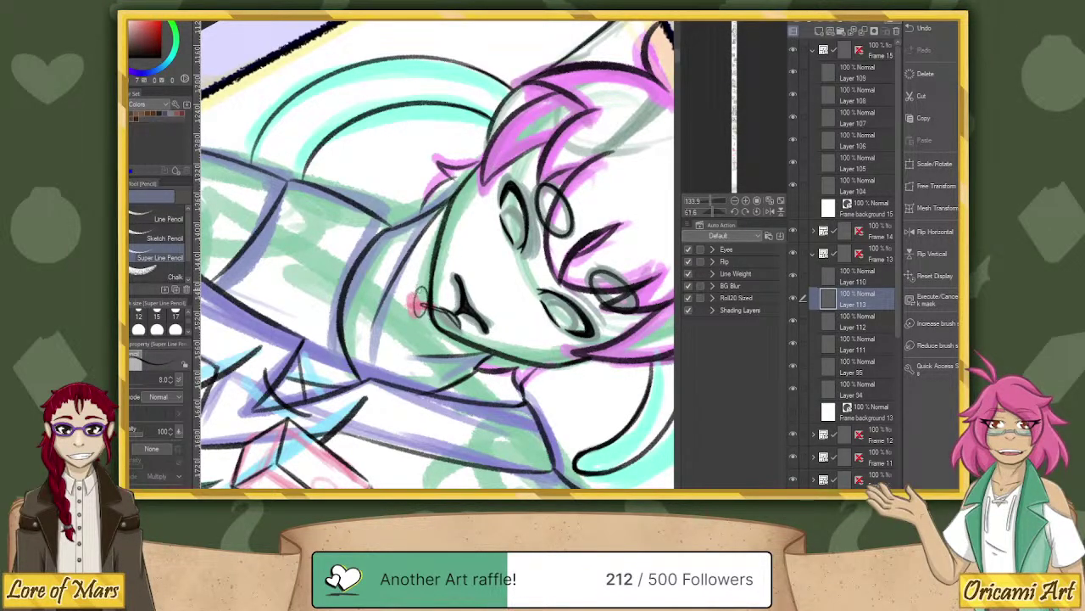
{"action": "key", "text": "ctrl+y"}
Reset the canvas rotation and copy-paste Layer 113 to create Layer 113 Copy above it.
{"action": "left_click", "coordinate": [757, 211]}
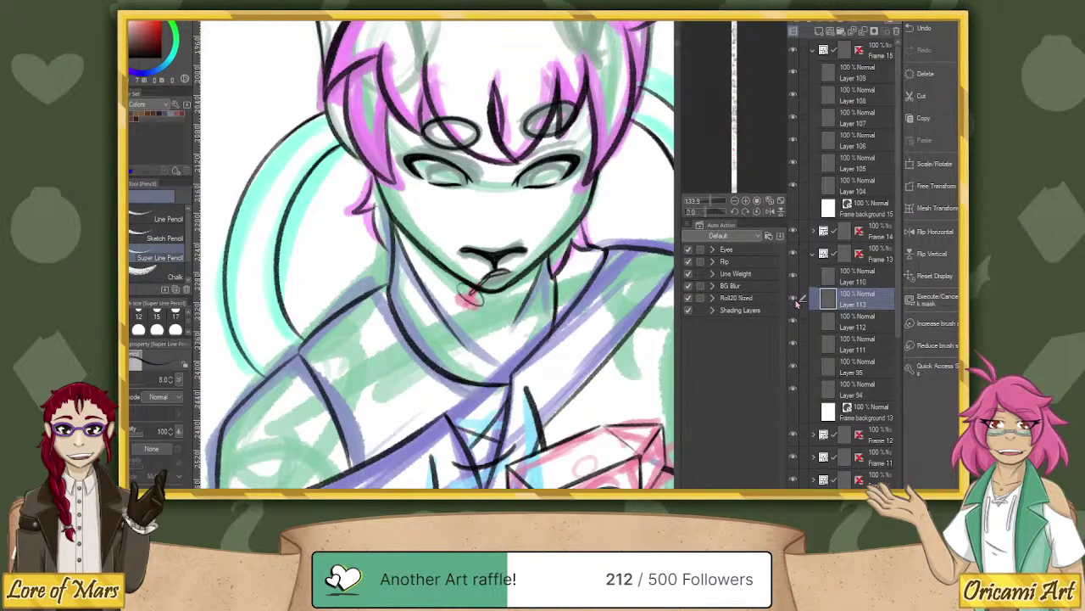
{"action": "key", "text": "k"}
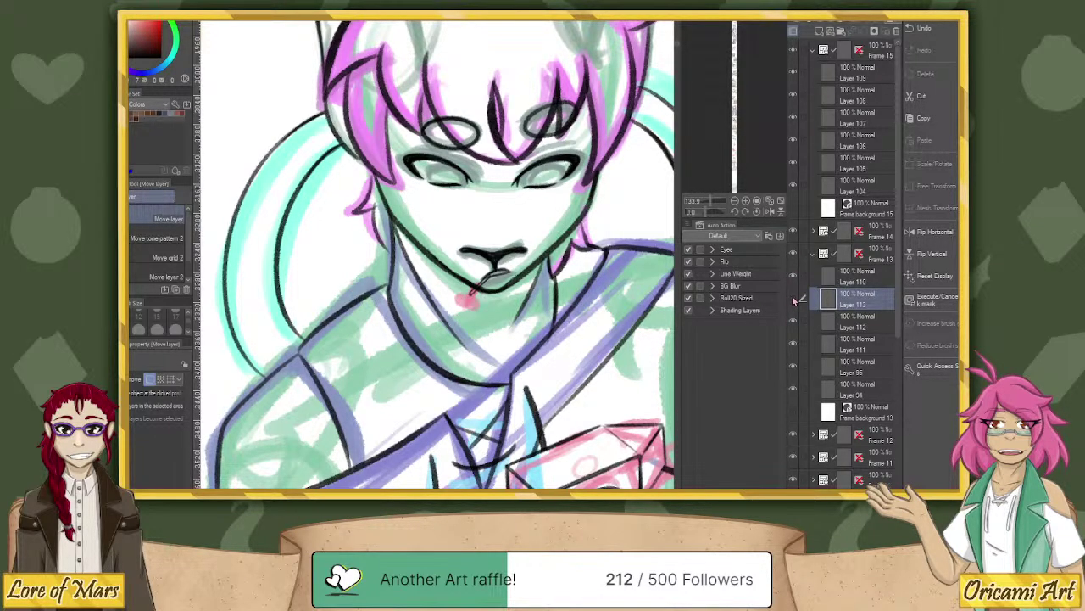
{"action": "key", "text": "ctrl+c"}
{"action": "key", "text": "ctrl+v"}
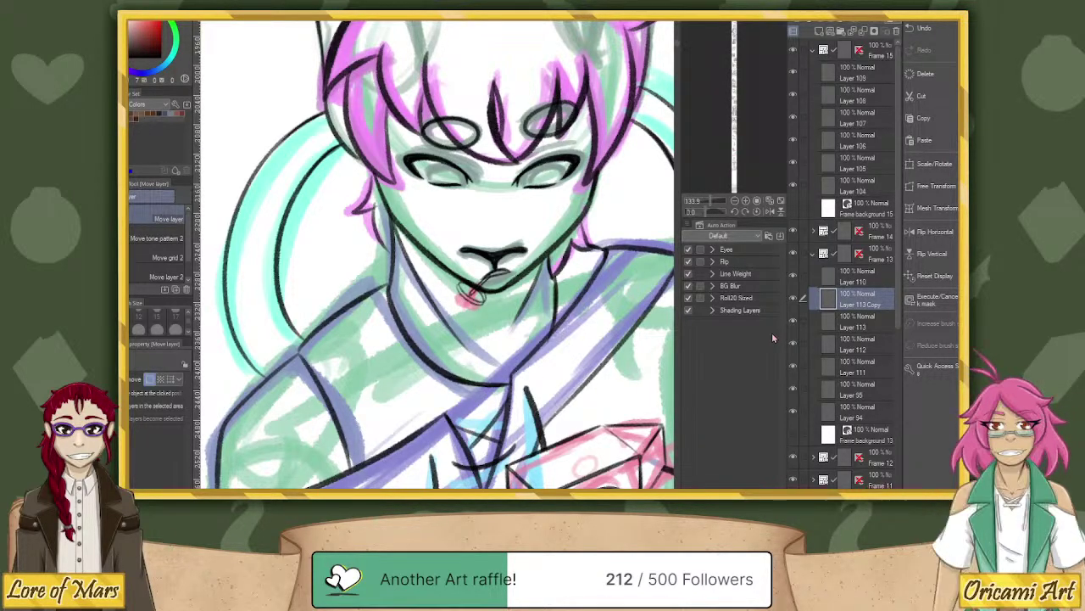
Zoom in to about 321% on the chin and pink mouth, with Pen tools active.
{"action": "left_click", "coordinate": [716, 204]}
{"action": "left_click_drag", "start_coordinate": [716, 204], "coordinate": [728, 204]}
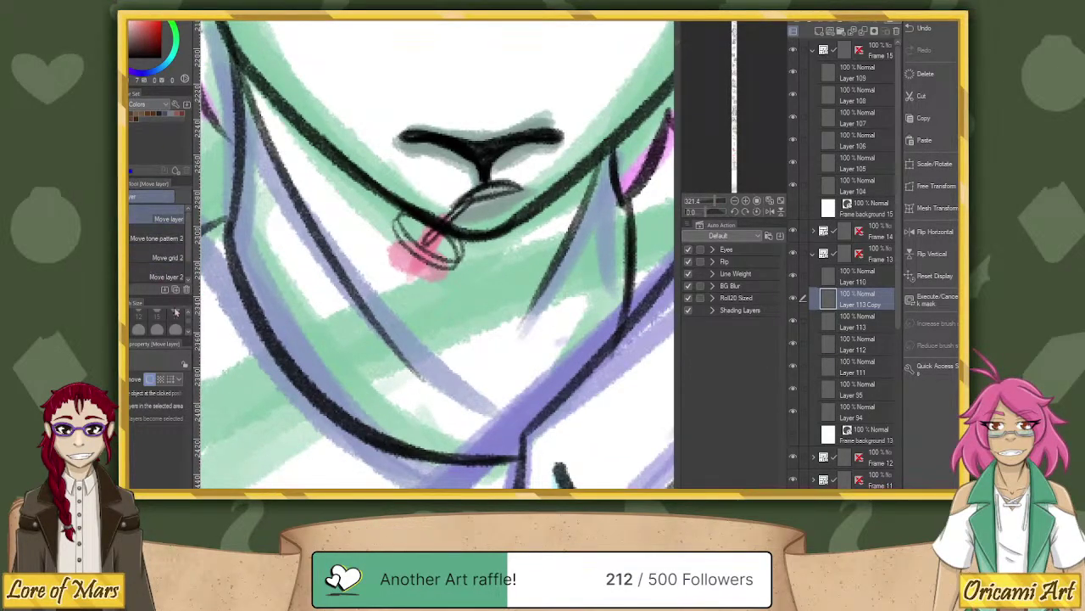
{"action": "key", "text": "p"}
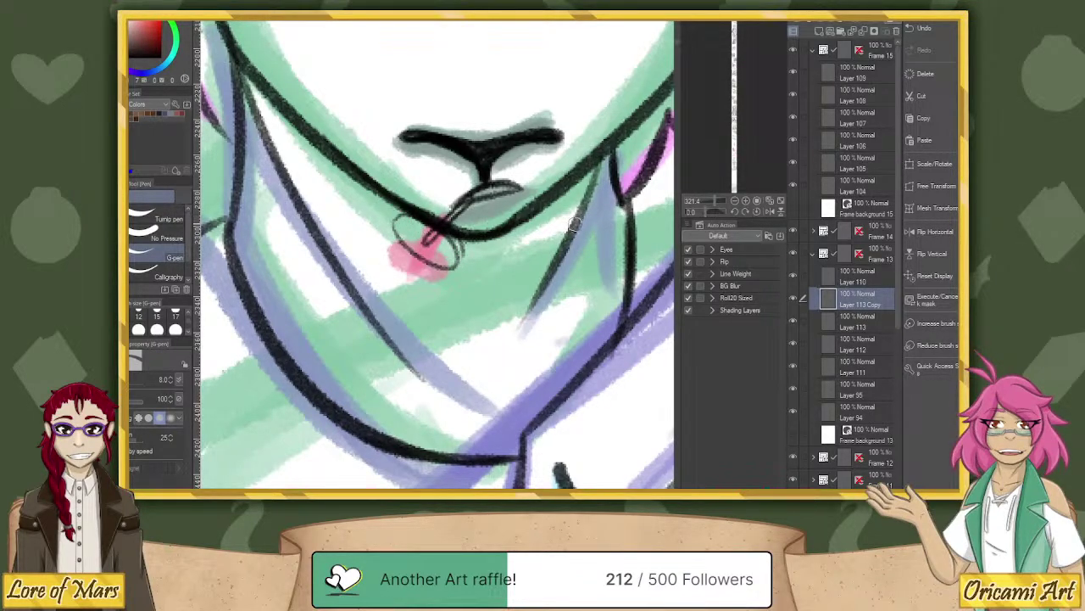
Toggle the mouth-area layers' visibility to compare lines, then make Layer 112 active.
{"action": "left_click", "coordinate": [794, 322]}
{"action": "left_click", "coordinate": [794, 323]}
{"action": "left_click", "coordinate": [795, 344]}
{"action": "left_click", "coordinate": [794, 345]}
{"action": "left_click", "coordinate": [852, 345]}
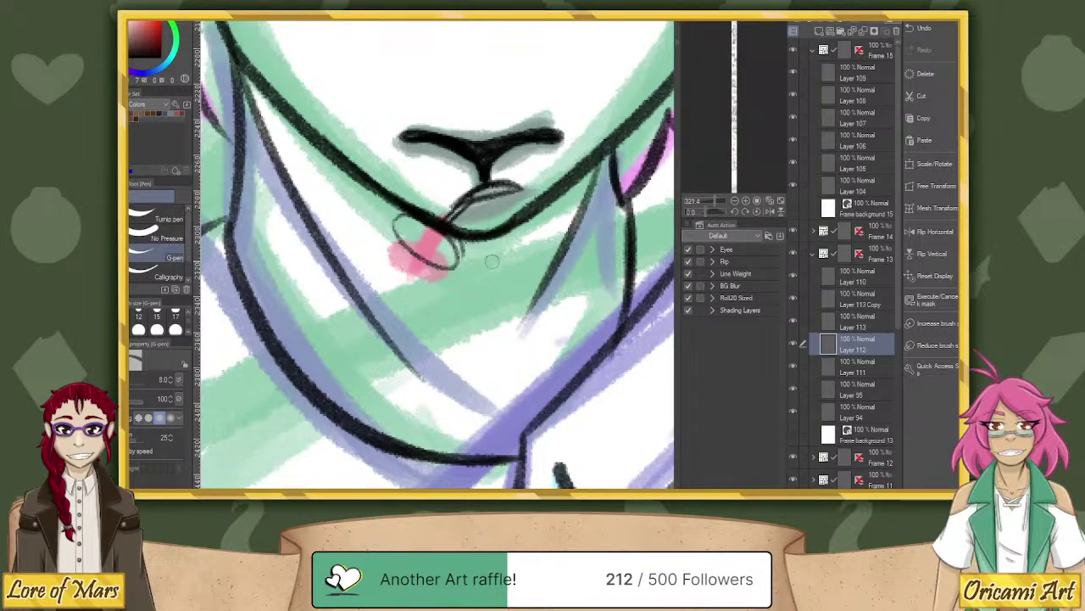
Hide Layer 94's jaw and neck lineart and delete the duplicate Layer 113 Copy.
{"action": "left_click", "coordinate": [792, 409]}
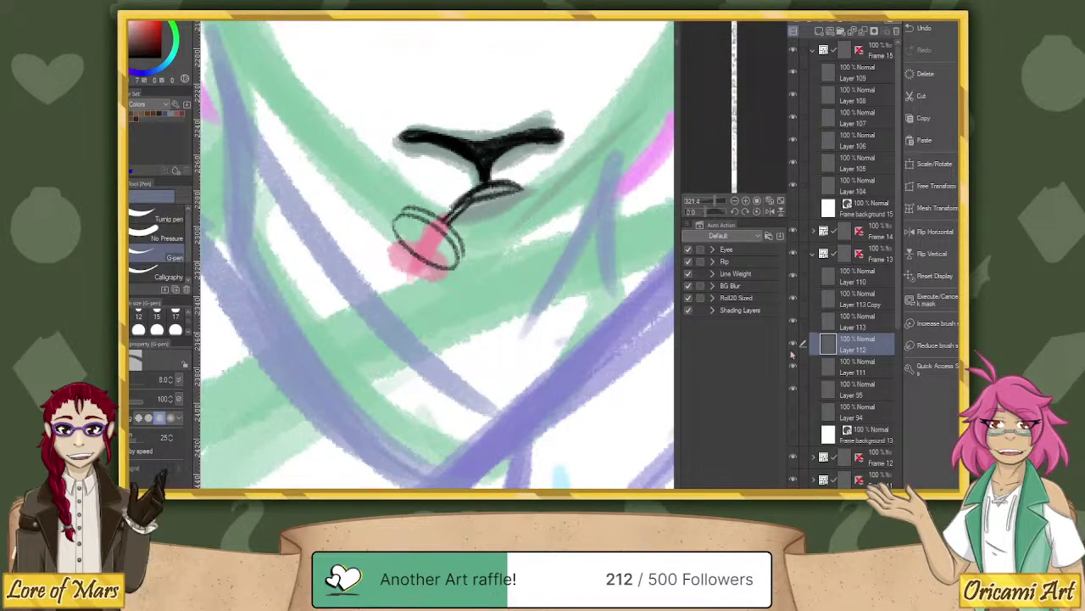
{"action": "left_click", "coordinate": [793, 343]}
{"action": "left_click", "coordinate": [793, 343]}
{"action": "left_click", "coordinate": [793, 366]}
{"action": "left_click", "coordinate": [793, 366]}
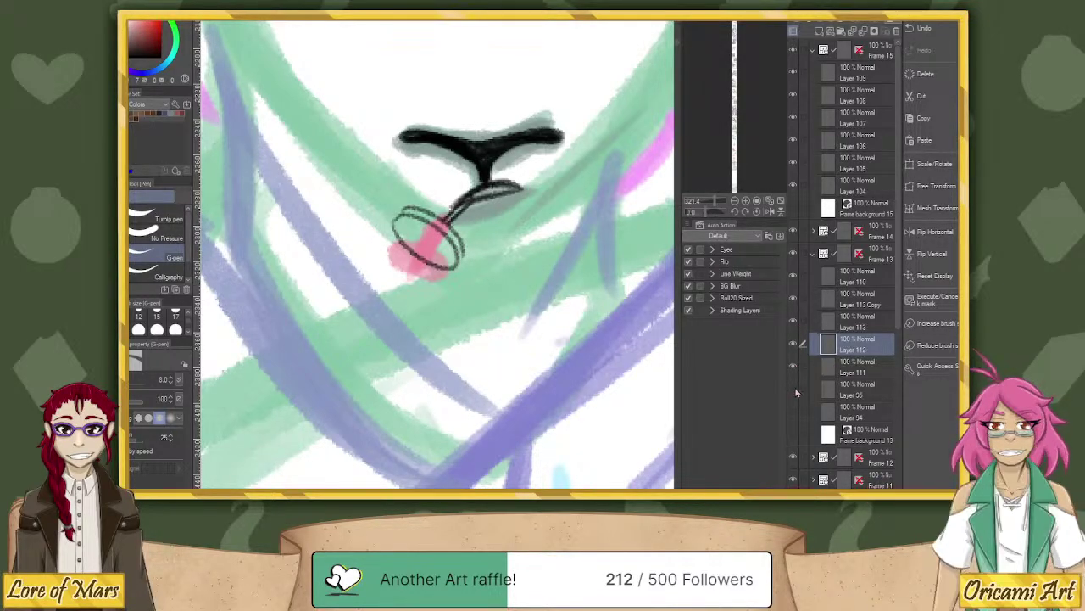
{"action": "left_click", "coordinate": [793, 327]}
{"action": "left_click", "coordinate": [793, 327]}
{"action": "left_click", "coordinate": [858, 303]}
{"action": "key", "text": "Delete"}
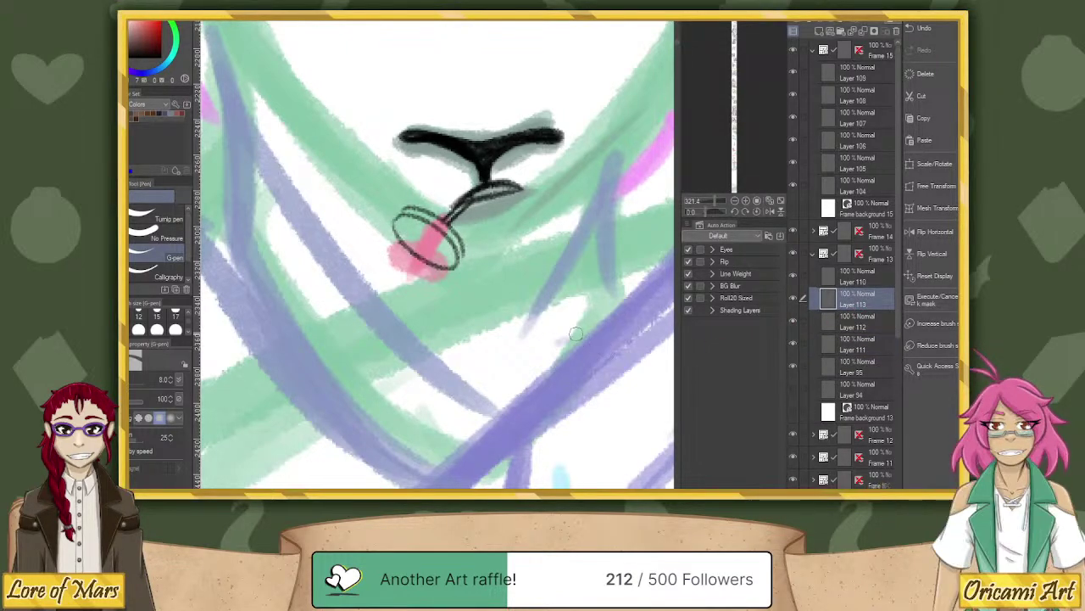
Nudge the mouth ellipse slightly right and down.
{"action": "key", "text": "k"}
{"action": "left_click_drag", "start_coordinate": [563, 303], "coordinate": [567, 300]}
{"action": "key", "text": "p"}
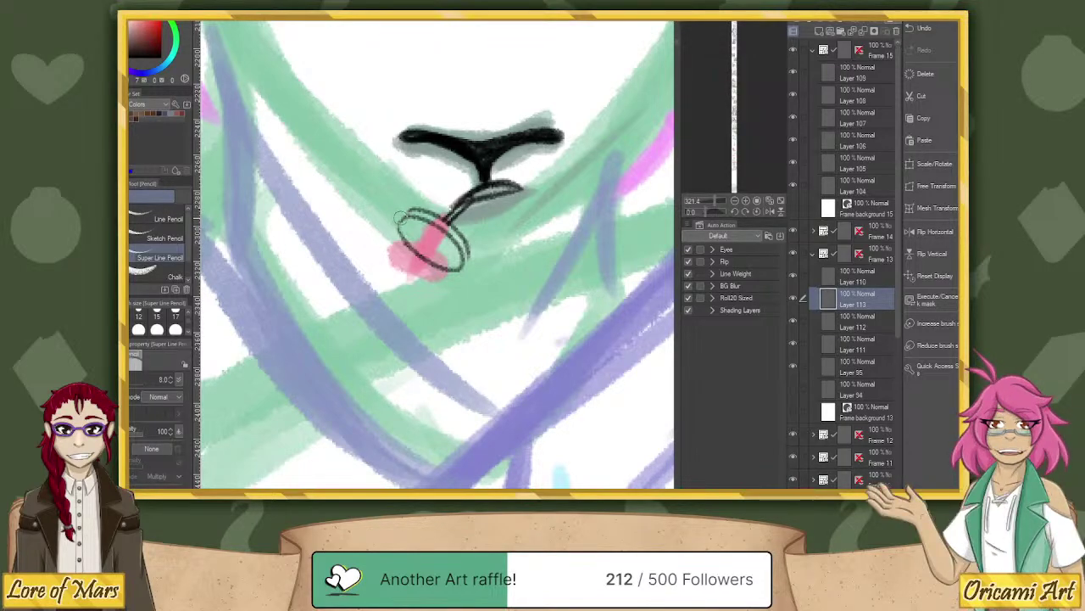
Set brush size 5, show and select Layer 94's black lineart, and switch to the G-pen.
{"action": "scroll", "coordinate": [188, 315], "scroll_direction": "up", "scroll_amount": 2}
{"action": "left_click", "coordinate": [138, 316]}
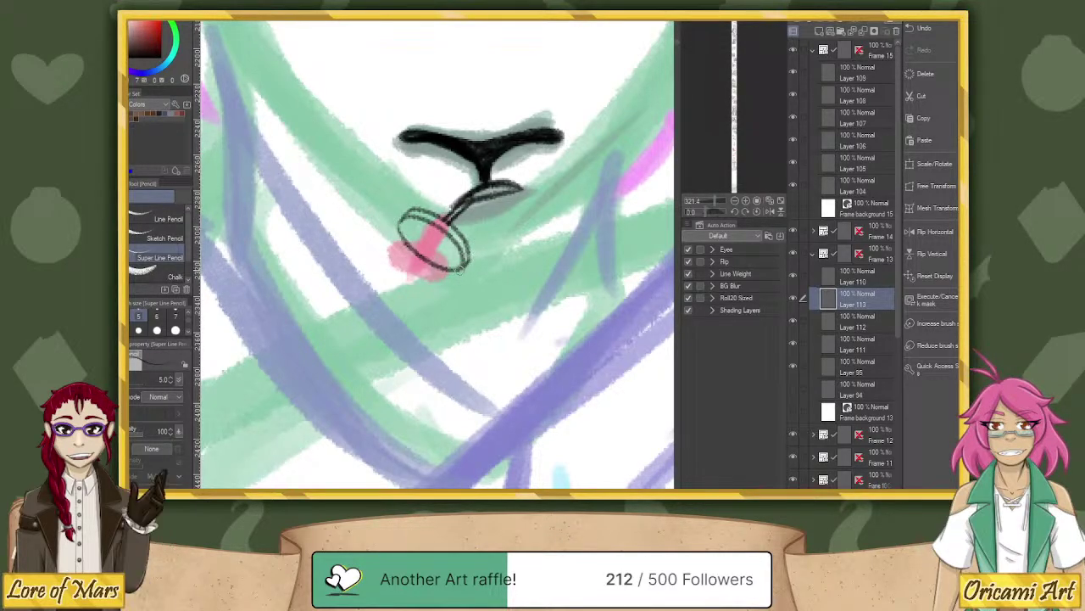
{"action": "left_click", "coordinate": [794, 388]}
{"action": "left_click", "coordinate": [851, 392]}
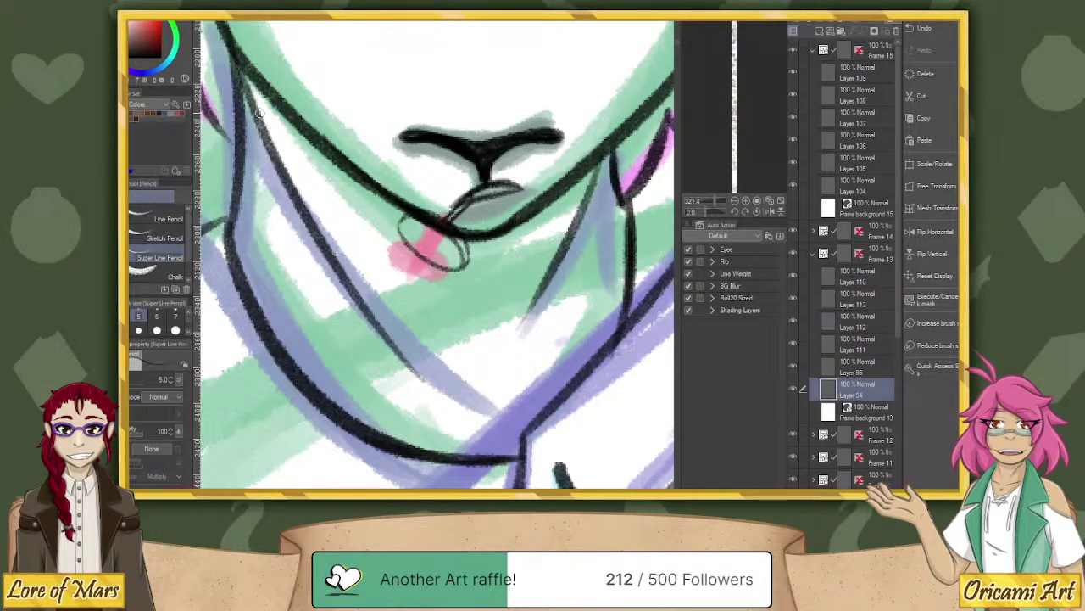
{"action": "key", "text": "p"}
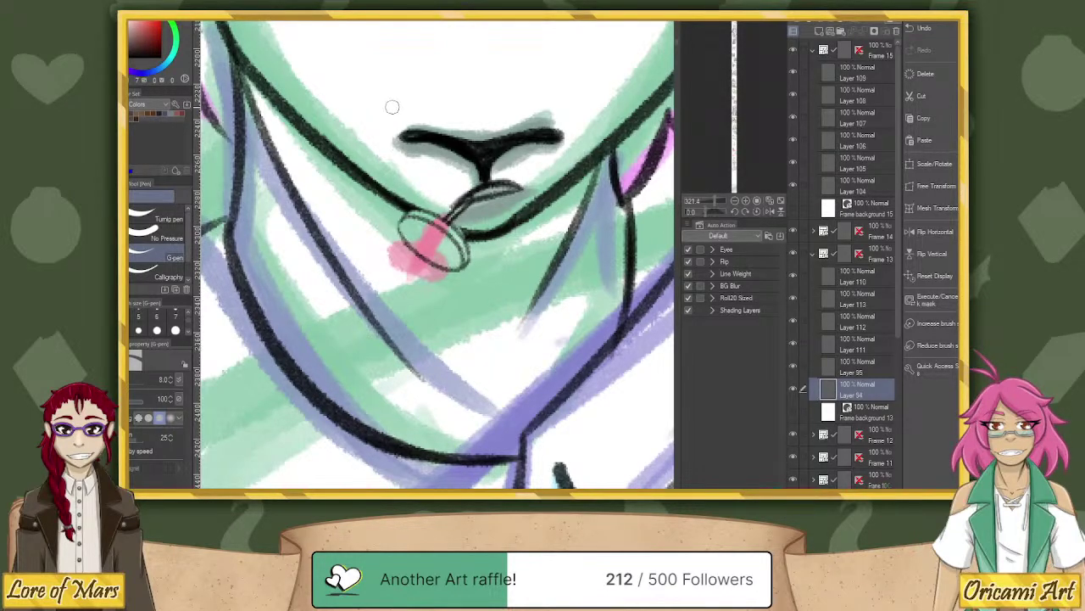
{"action": "key", "text": "ctrl+z"}
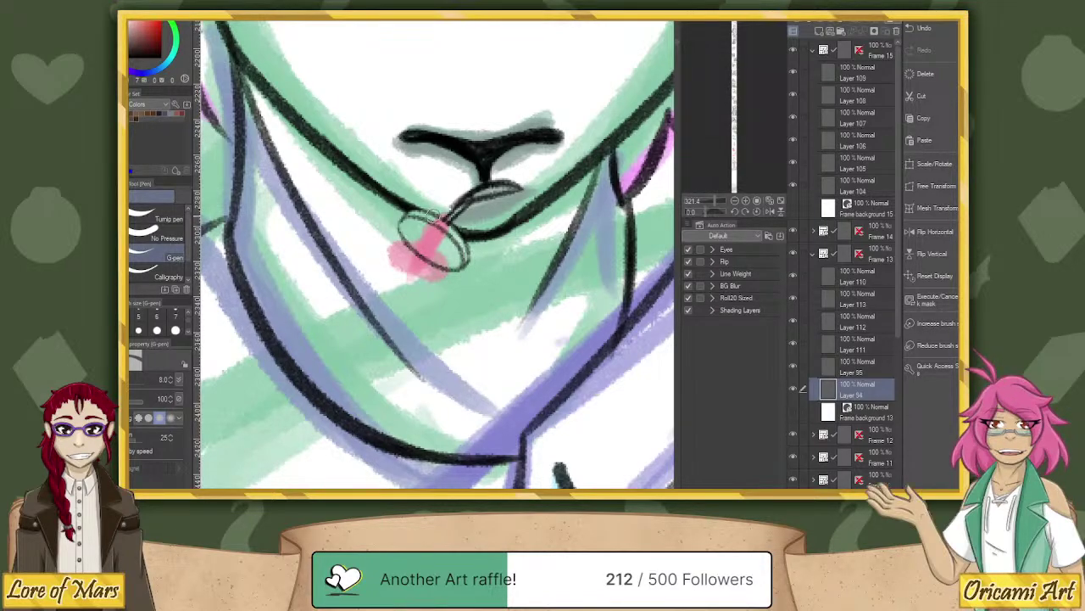
{"action": "key", "text": "ctrl+y"}
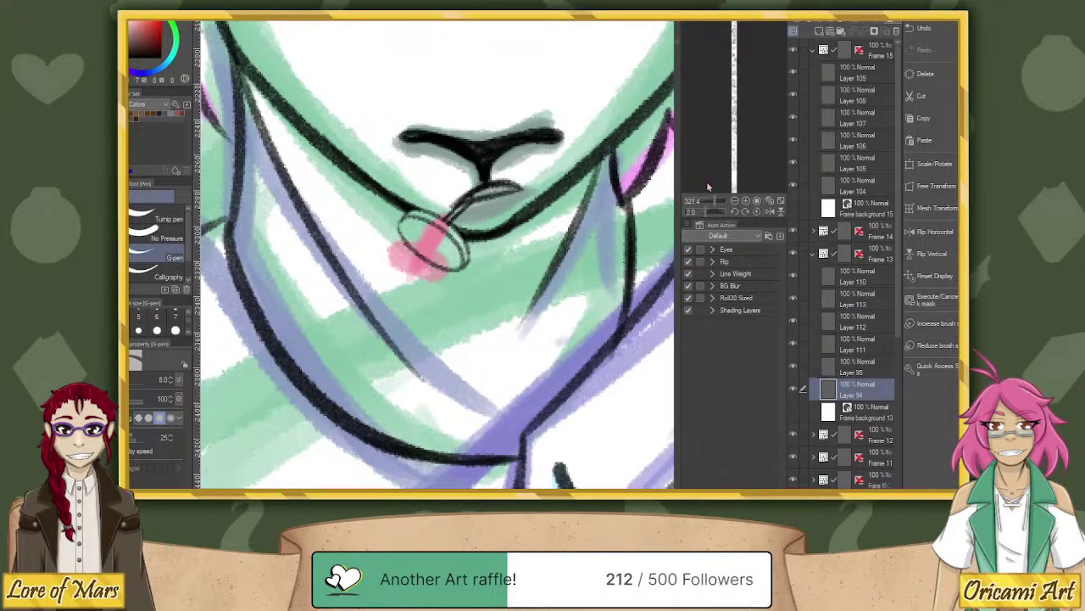
Reframe the view on the face and tilt it about 33° counter-clockwise.
{"action": "left_click_drag", "start_coordinate": [717, 203], "coordinate": [714, 206]}
{"action": "left_click_drag", "start_coordinate": [545, 210], "coordinate": [536, 331]}
{"action": "scroll", "coordinate": [544, 382], "scroll_direction": "up", "scroll_amount": 1}
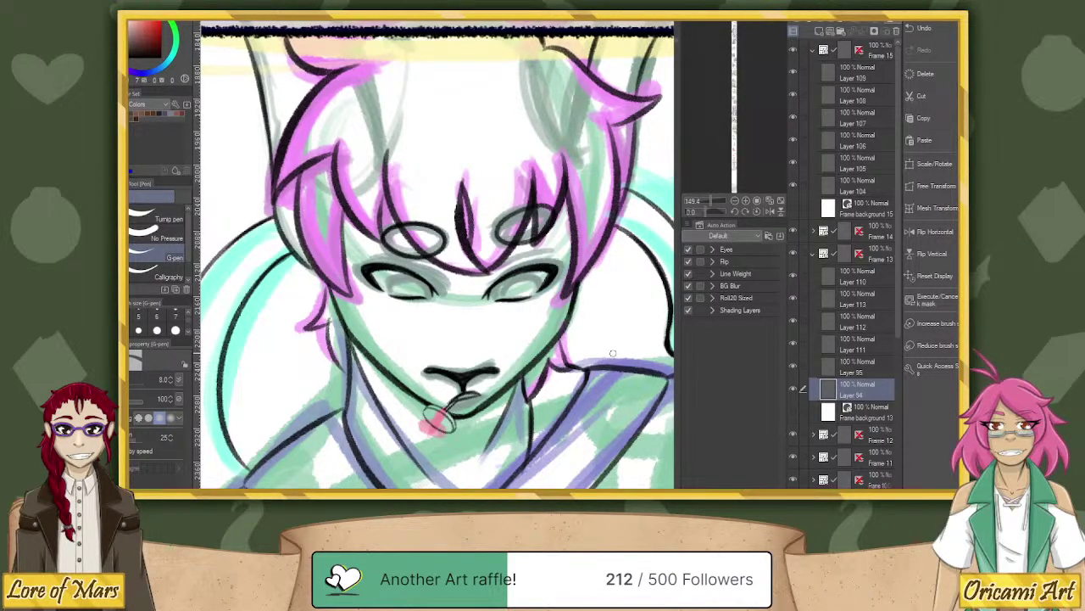
{"action": "left_click_drag", "start_coordinate": [612, 353], "coordinate": [666, 254]}
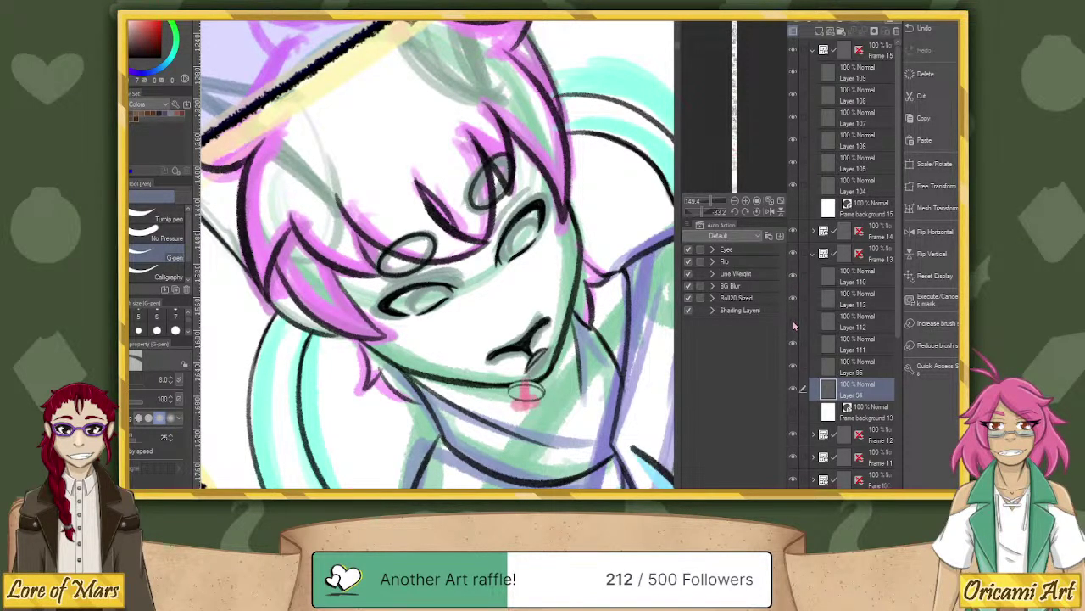
Add a new Layer 114 above Layer 112 and set the brush size to 15.
{"action": "left_click", "coordinate": [848, 326]}
{"action": "left_click", "coordinate": [819, 32]}
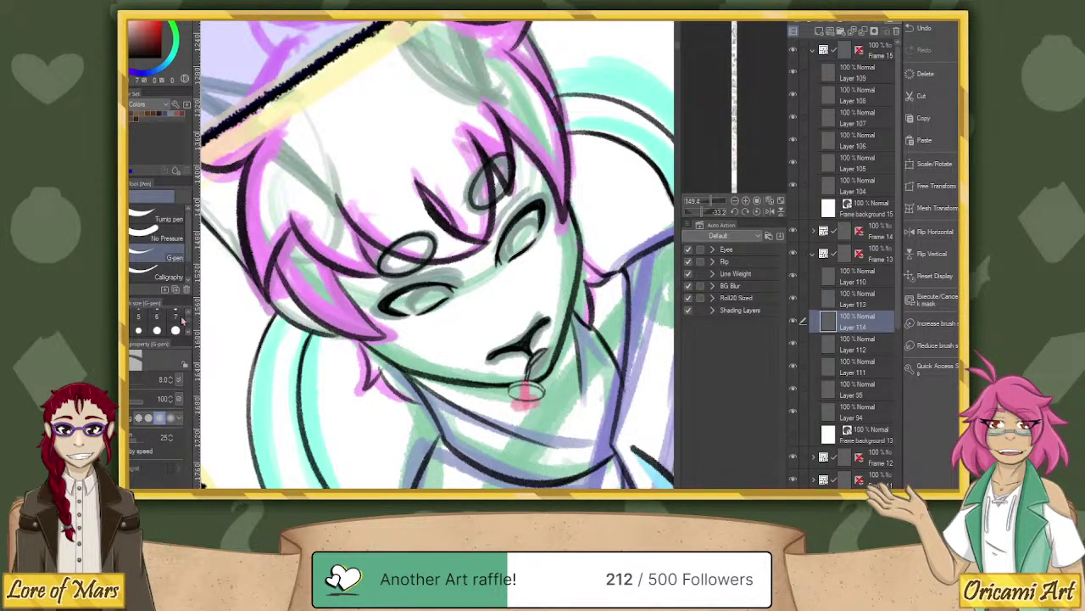
{"action": "scroll", "coordinate": [181, 320], "scroll_direction": "down", "scroll_amount": 2}
{"action": "left_click", "coordinate": [156, 321]}
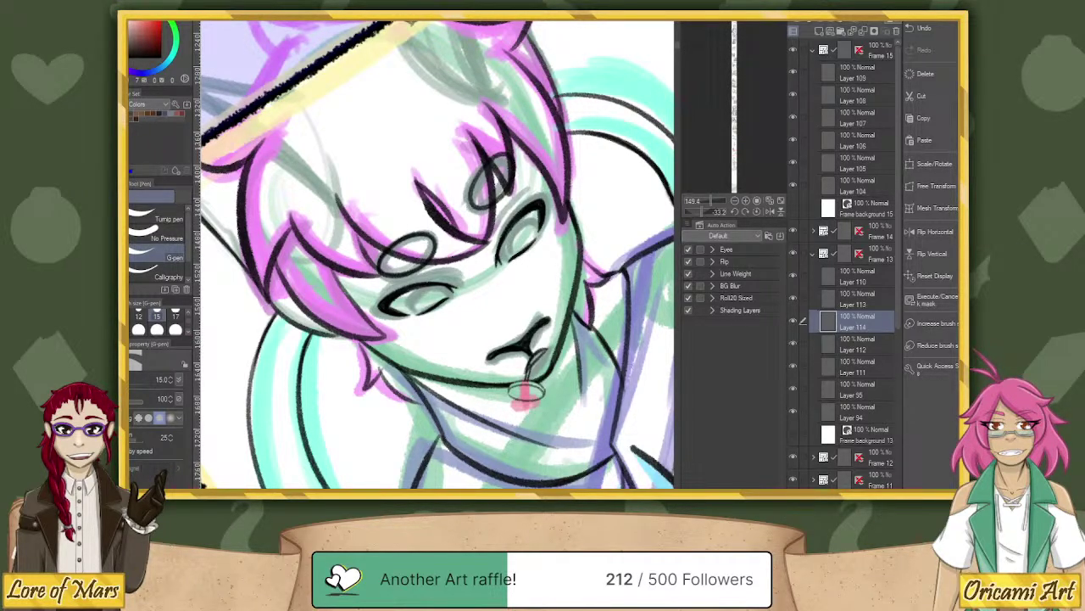
Retrace the right eye's outline with a dark pencil line, undoing misstrokes.
{"action": "left_click_drag", "start_coordinate": [519, 217], "coordinate": [505, 248]}
{"action": "key", "text": "ctrl+z"}
{"action": "key", "text": "p"}
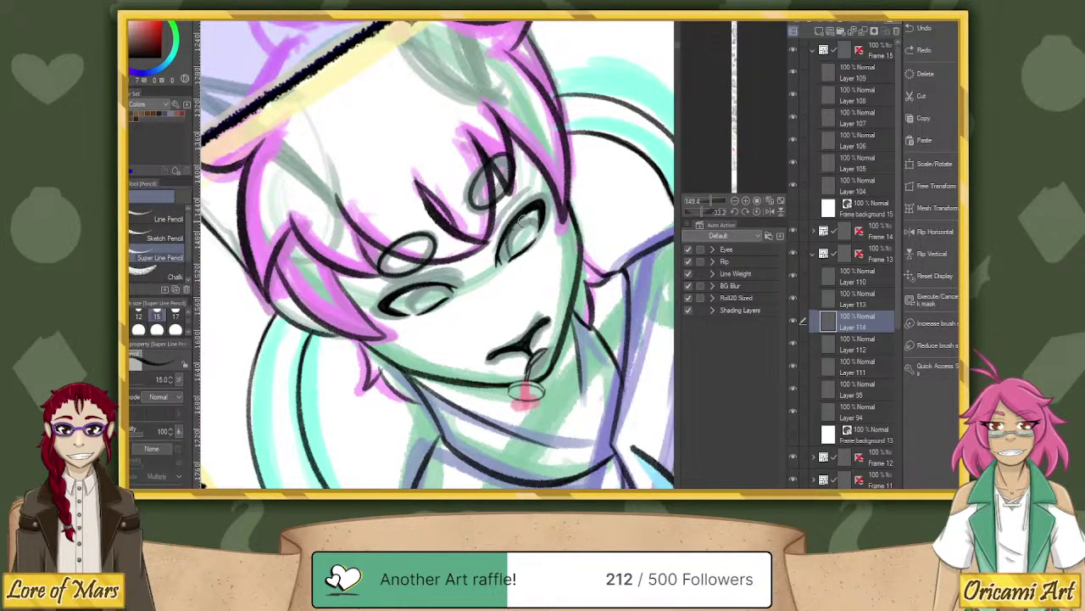
{"action": "mouse_move", "coordinate": [540, 215]}
{"action": "left_mouse_down"}
{"action": "mouse_move", "coordinate": [507, 244]}
{"action": "mouse_move", "coordinate": [526, 225]}
{"action": "mouse_move", "coordinate": [511, 259]}
{"action": "mouse_move", "coordinate": [507, 249]}
{"action": "left_mouse_up"}
{"action": "key", "text": "ctrl+z"}
{"action": "key", "text": "ctrl+z"}
{"action": "mouse_move", "coordinate": [541, 212]}
{"action": "left_mouse_down"}
{"action": "mouse_move", "coordinate": [518, 227]}
{"action": "mouse_move", "coordinate": [511, 256]}
{"action": "left_mouse_up"}
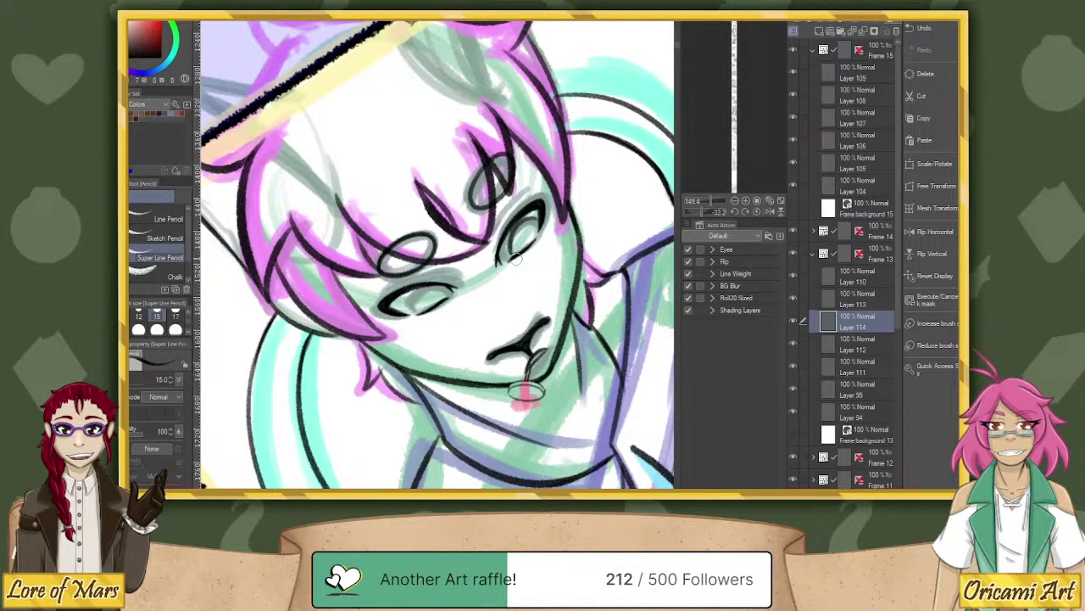
Straighten the view and try strokes by the right eye's upper lid, undoing them.
{"action": "key", "text": "ctrl+@"}
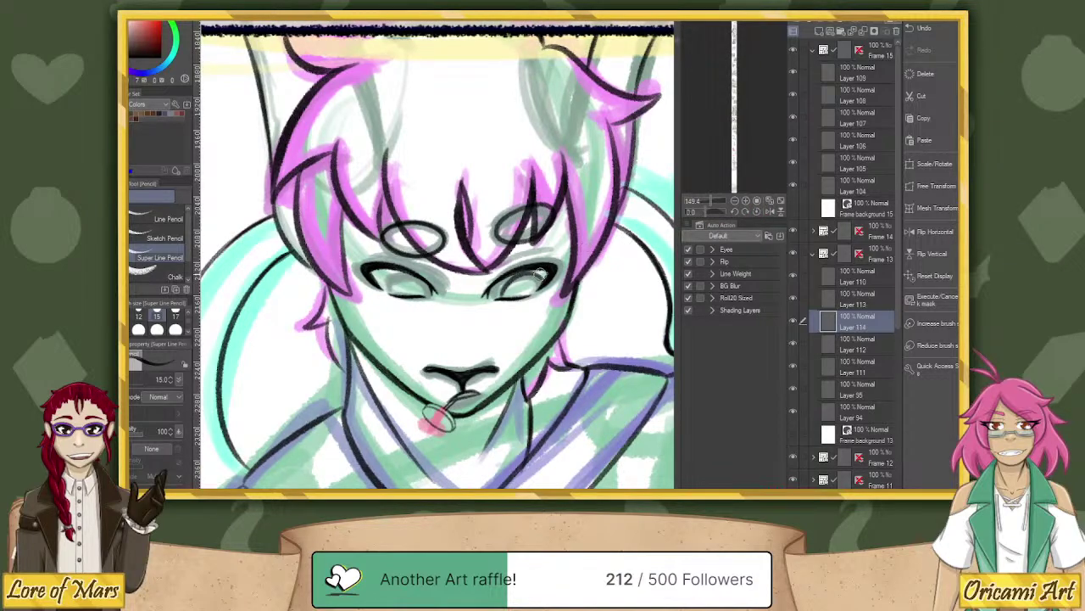
{"action": "key", "text": "ctrl+z"}
{"action": "left_click_drag", "start_coordinate": [528, 271], "coordinate": [544, 287]}
{"action": "key", "text": "ctrl+z"}
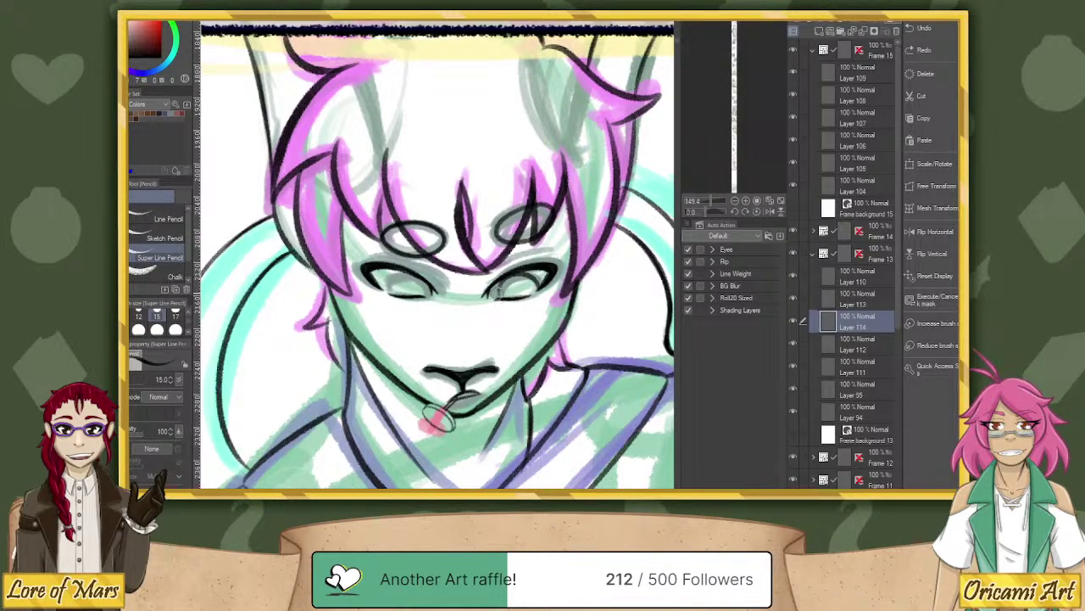
{"action": "left_click_drag", "start_coordinate": [496, 295], "coordinate": [506, 279]}
{"action": "key", "text": "ctrl+z"}
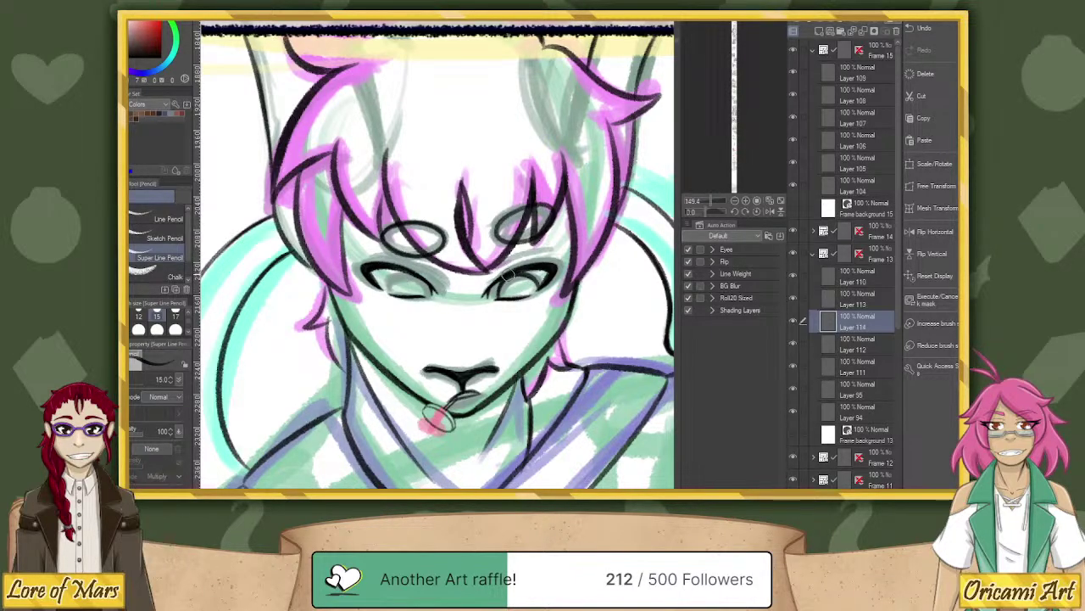
Duplicate Layer 114 as Layer 114 Copy and select each of the two layers in turn.
{"action": "key", "text": "ctrl+c"}
{"action": "key", "text": "ctrl+v"}
{"action": "key", "text": "k"}
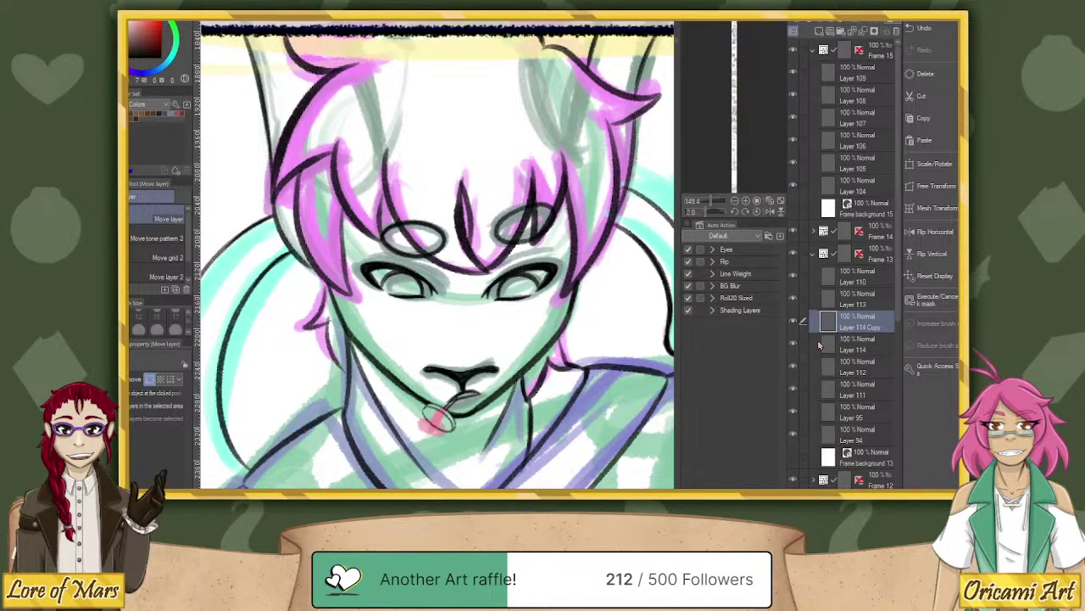
{"action": "left_click", "coordinate": [833, 343]}
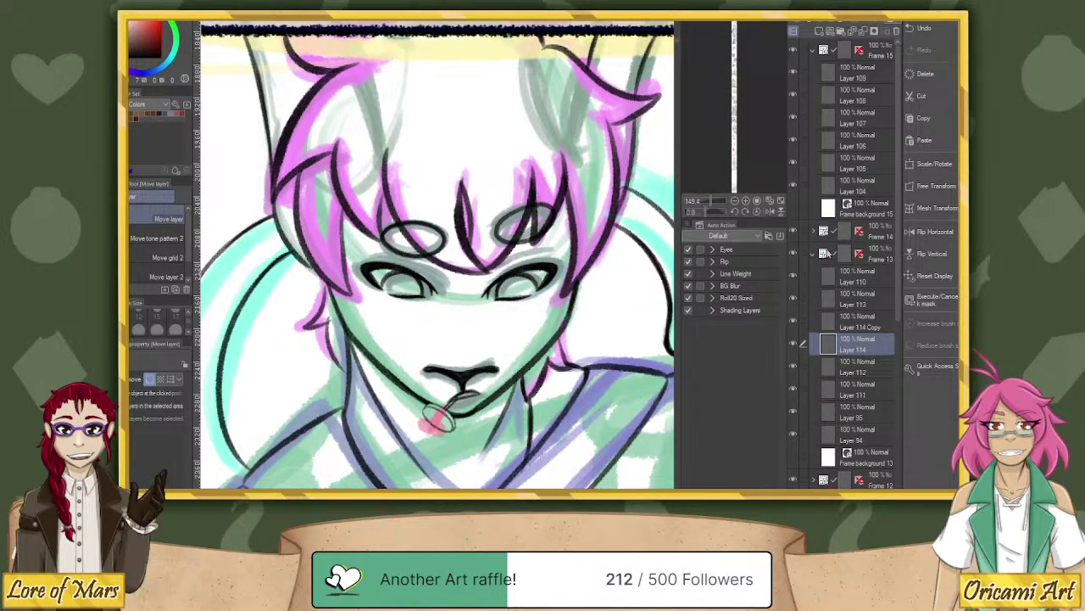
{"action": "left_click", "coordinate": [859, 326]}
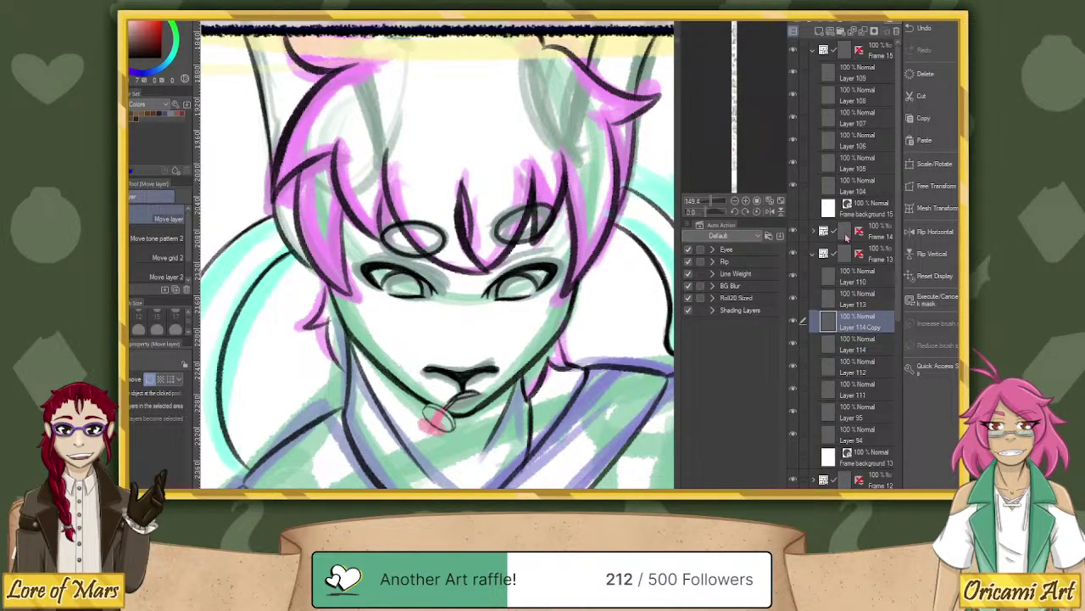
Delete Layer 114 Copy and rotate the canvas view about 60 degrees.
{"action": "left_click", "coordinate": [863, 32]}
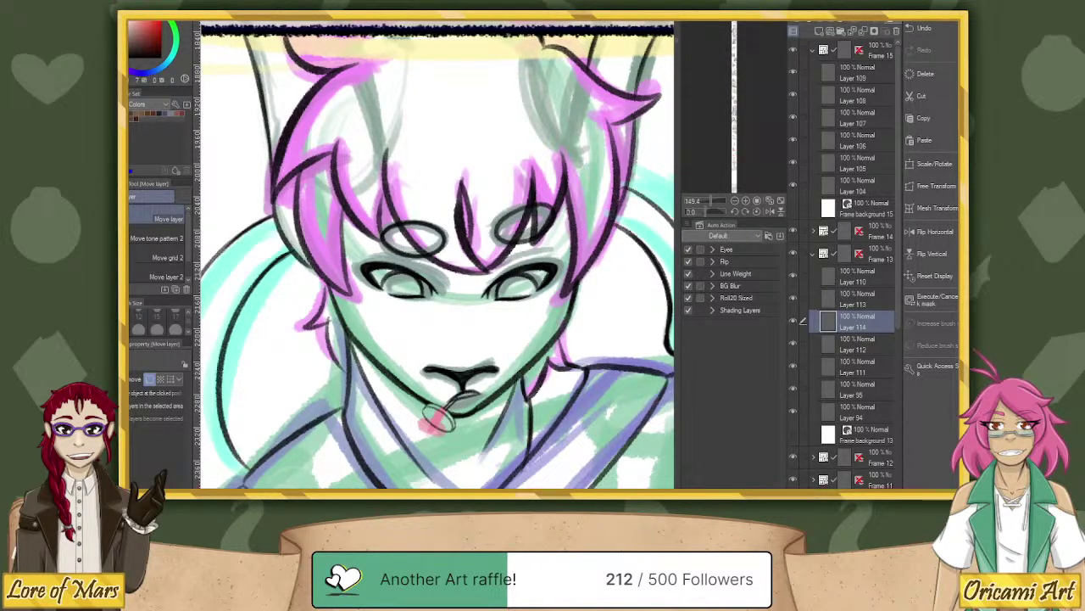
{"action": "left_click", "coordinate": [697, 212]}
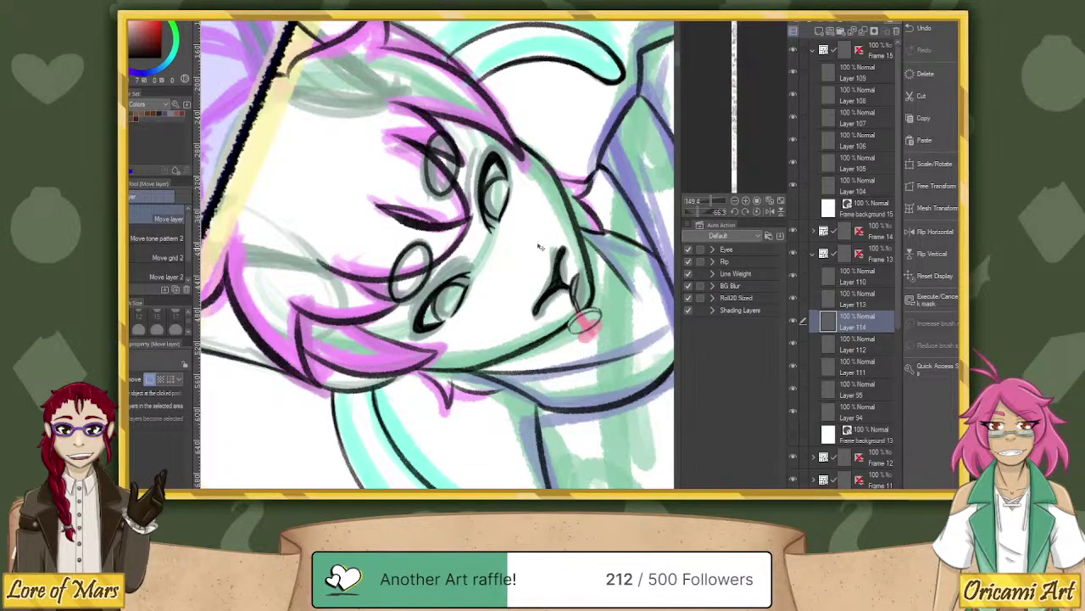
Pencil a short stroke beside the eye after two retries, then reset the view upright.
{"action": "key", "text": "p"}
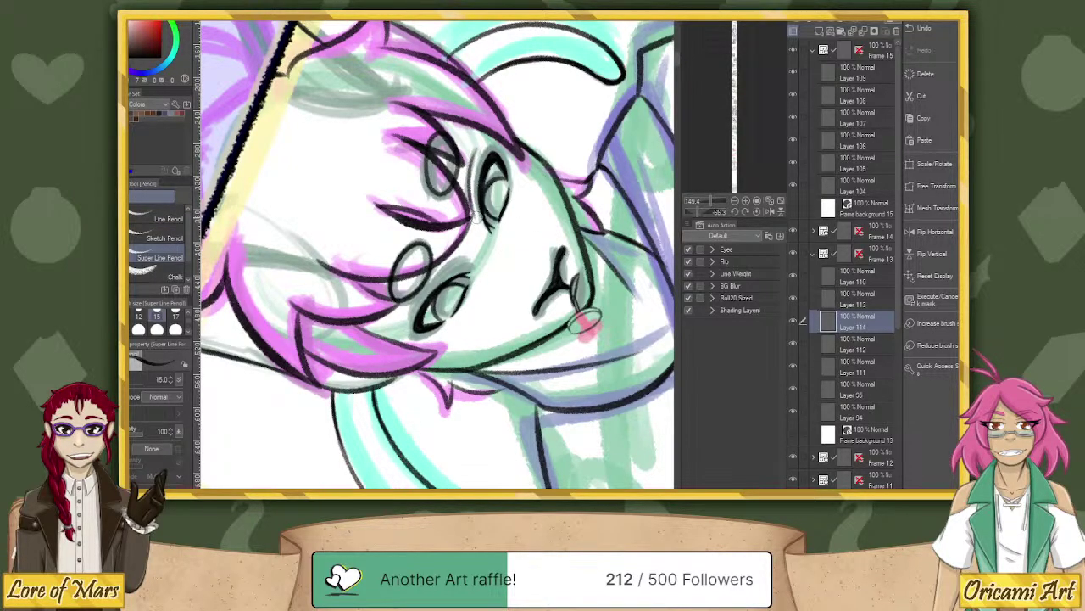
{"action": "left_click_drag", "start_coordinate": [412, 317], "coordinate": [441, 270]}
{"action": "key", "text": "ctrl+z"}
{"action": "left_click_drag", "start_coordinate": [407, 322], "coordinate": [458, 263]}
{"action": "key", "text": "ctrl+z"}
{"action": "key", "text": "ctrl+z"}
{"action": "key", "text": "ctrl+z"}
{"action": "left_click_drag", "start_coordinate": [410, 312], "coordinate": [462, 261]}
{"action": "key", "text": "ctrl+@"}
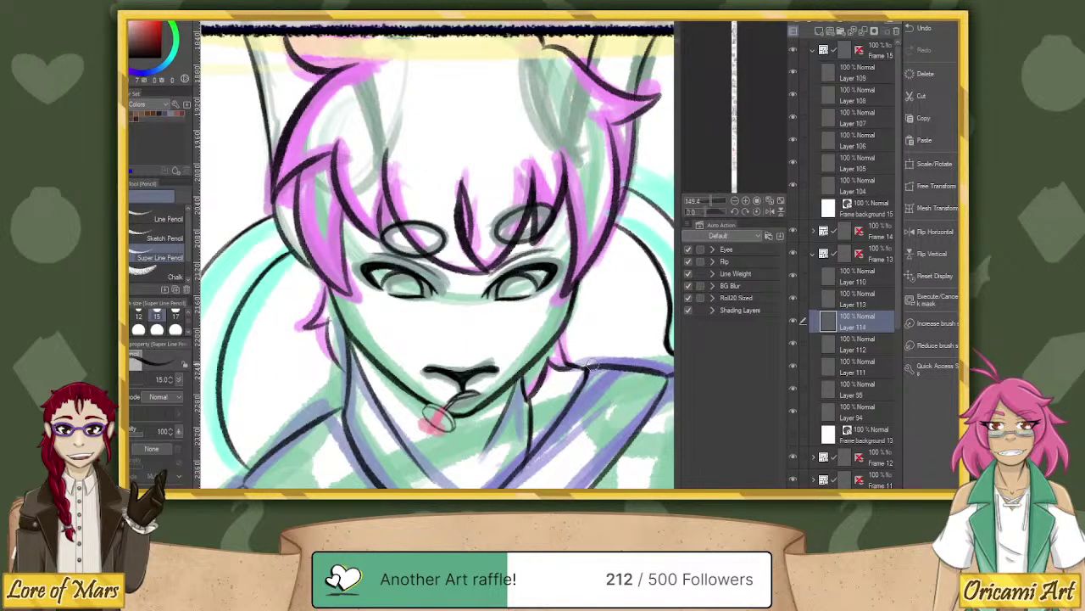
Pan the canvas back to the crouching-character sketch and switch to the Rectangle frame tool (U).
{"action": "scroll", "coordinate": [592, 436], "scroll_direction": "down", "scroll_amount": 8}
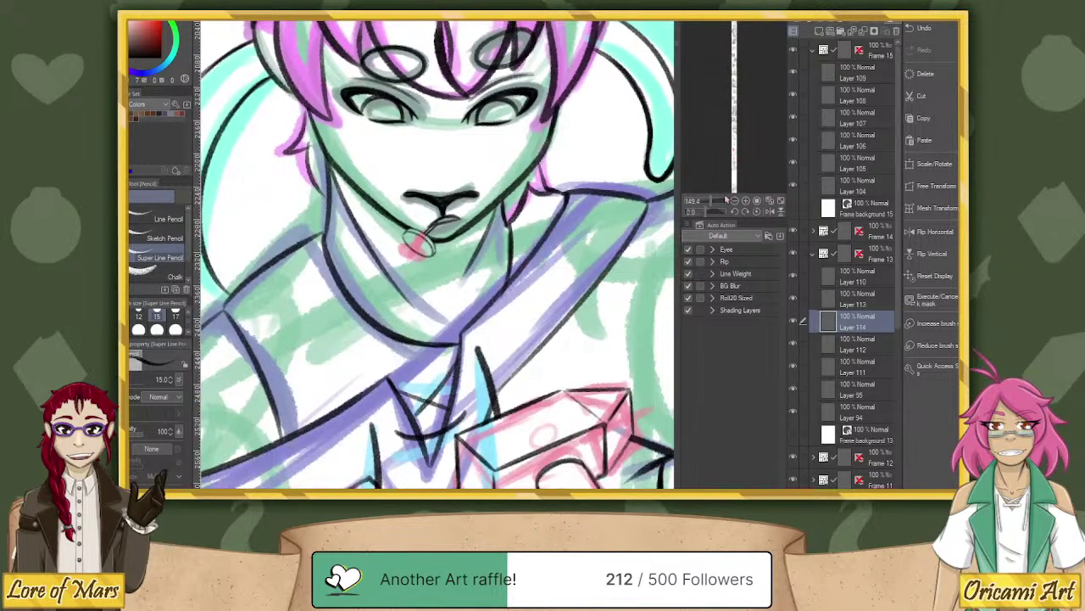
{"action": "scroll", "coordinate": [576, 460], "scroll_direction": "down", "scroll_amount": 10}
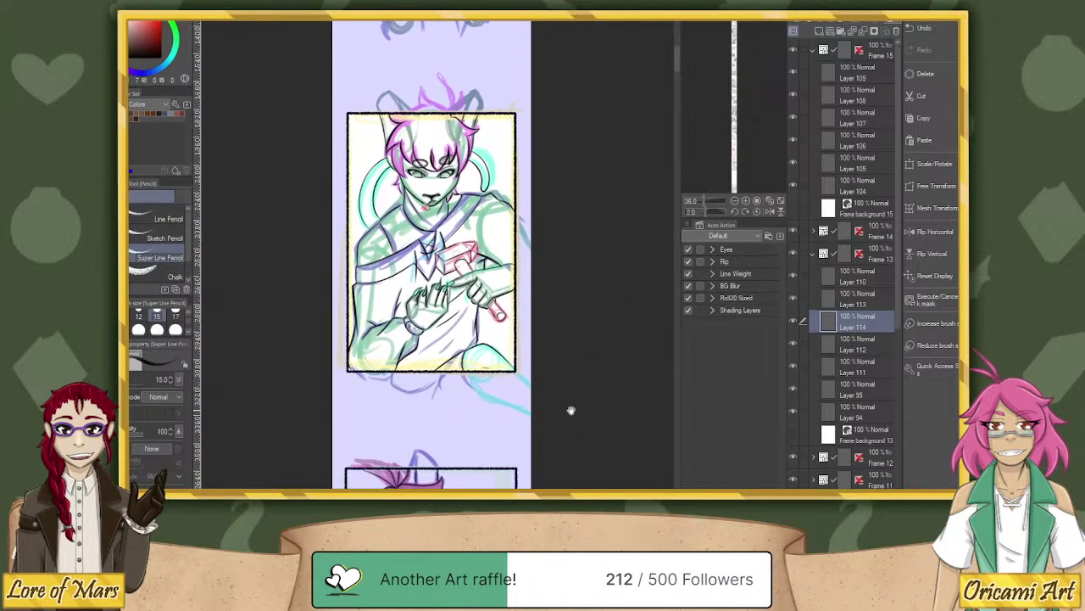
{"action": "scroll", "coordinate": [573, 395], "scroll_direction": "down", "scroll_amount": 8}
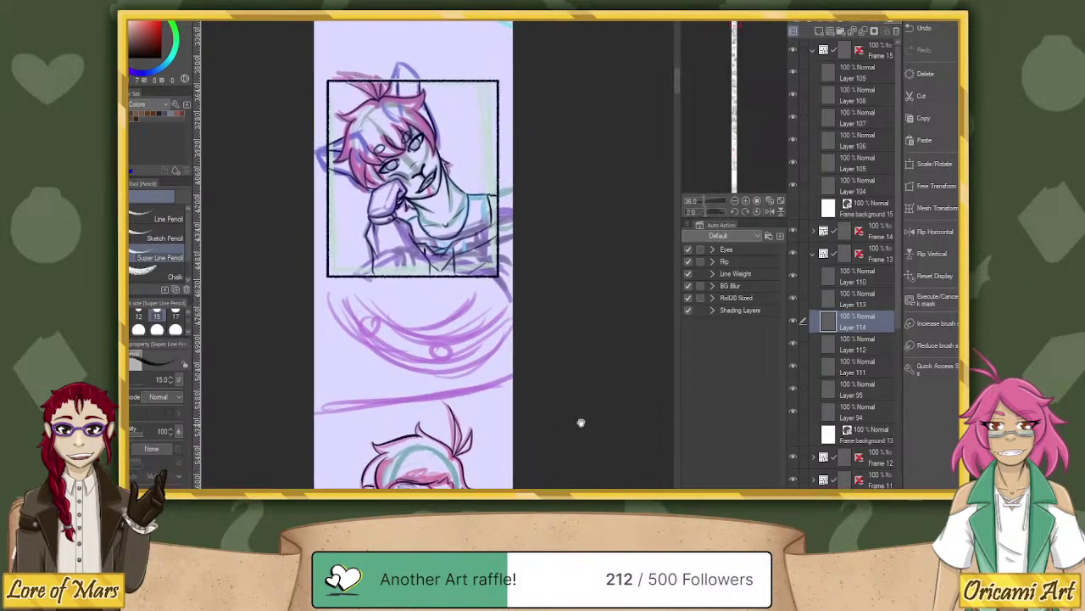
{"action": "scroll", "coordinate": [561, 284], "scroll_direction": "down", "scroll_amount": 15}
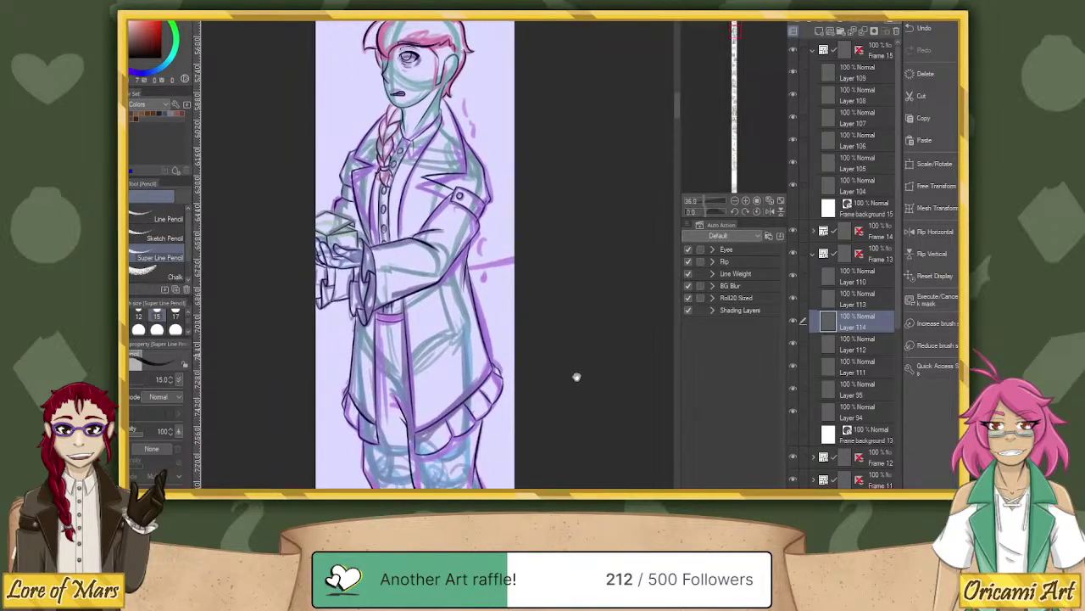
{"action": "left_click_drag", "start_coordinate": [569, 393], "coordinate": [581, 209]}
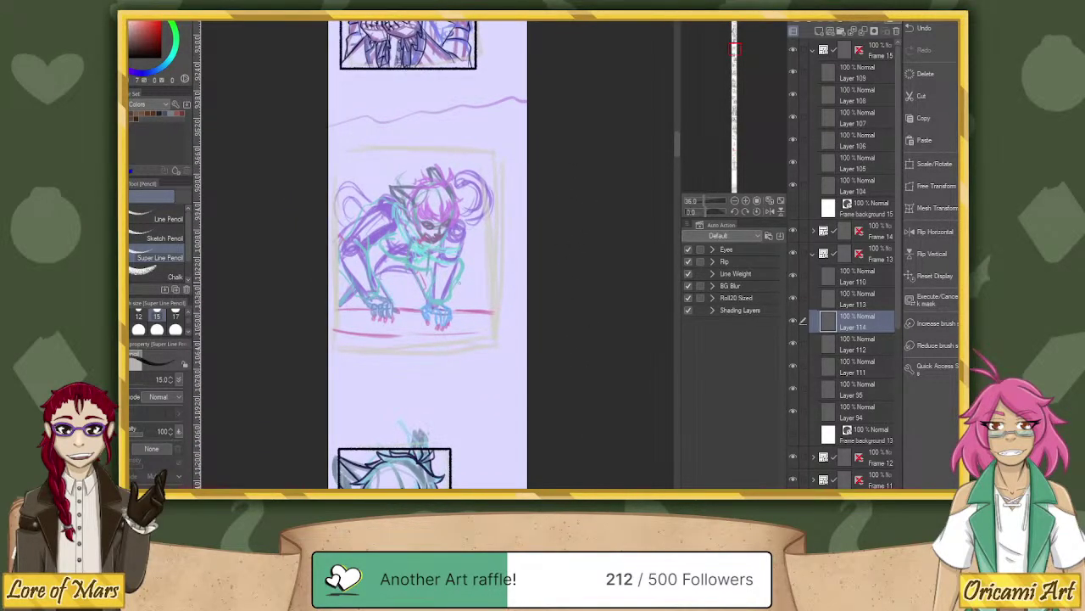
{"action": "mouse_move", "coordinate": [577, 422]}
{"action": "left_mouse_down"}
{"action": "mouse_move", "coordinate": [574, 252]}
{"action": "mouse_move", "coordinate": [568, 364]}
{"action": "mouse_move", "coordinate": [580, 469]}
{"action": "left_mouse_up"}
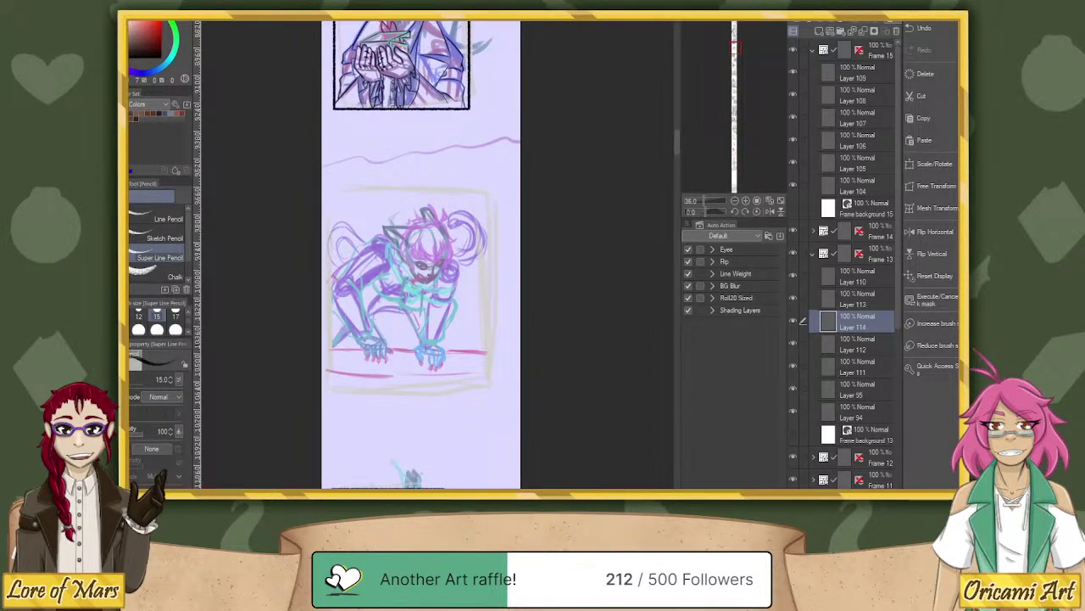
{"action": "key", "text": "u"}
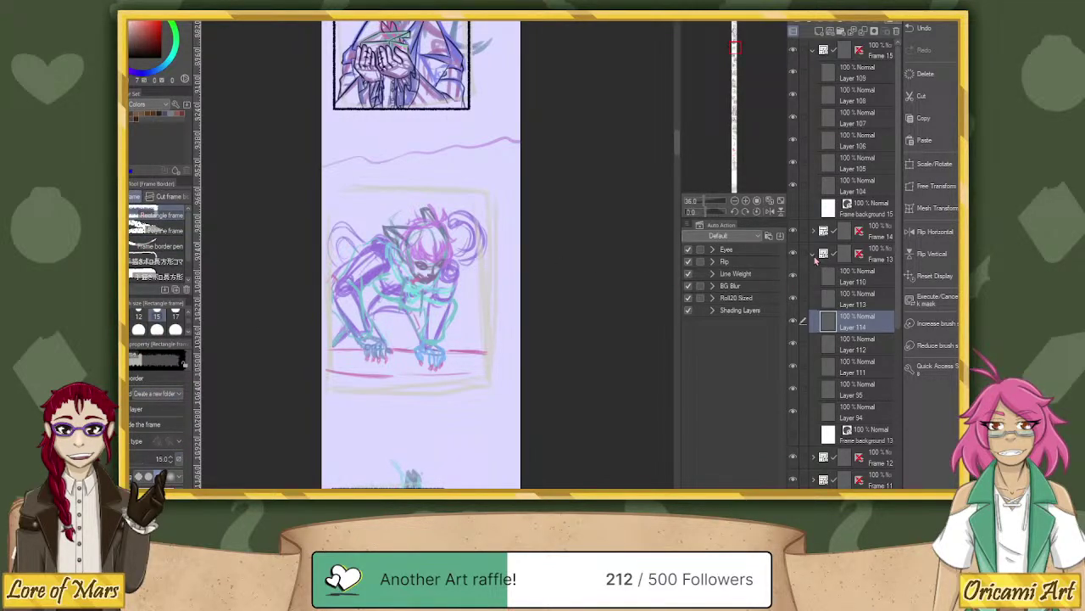
Collapse the Frame 13, 14 and 15 folders and select the Frame 15 folder.
{"action": "left_click", "coordinate": [815, 256]}
{"action": "left_click", "coordinate": [871, 237]}
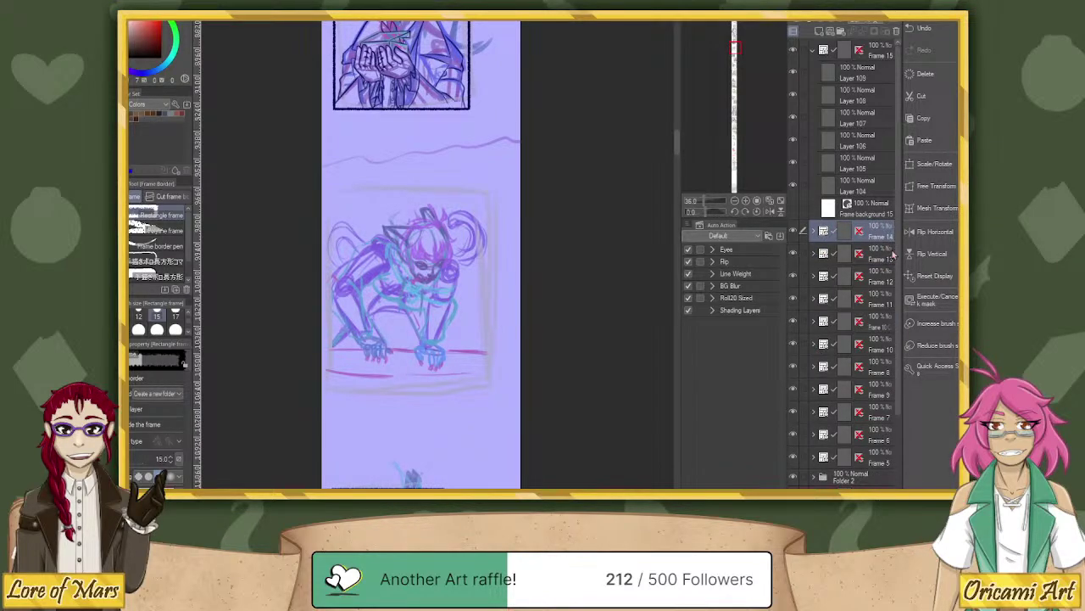
{"action": "left_click", "coordinate": [814, 50]}
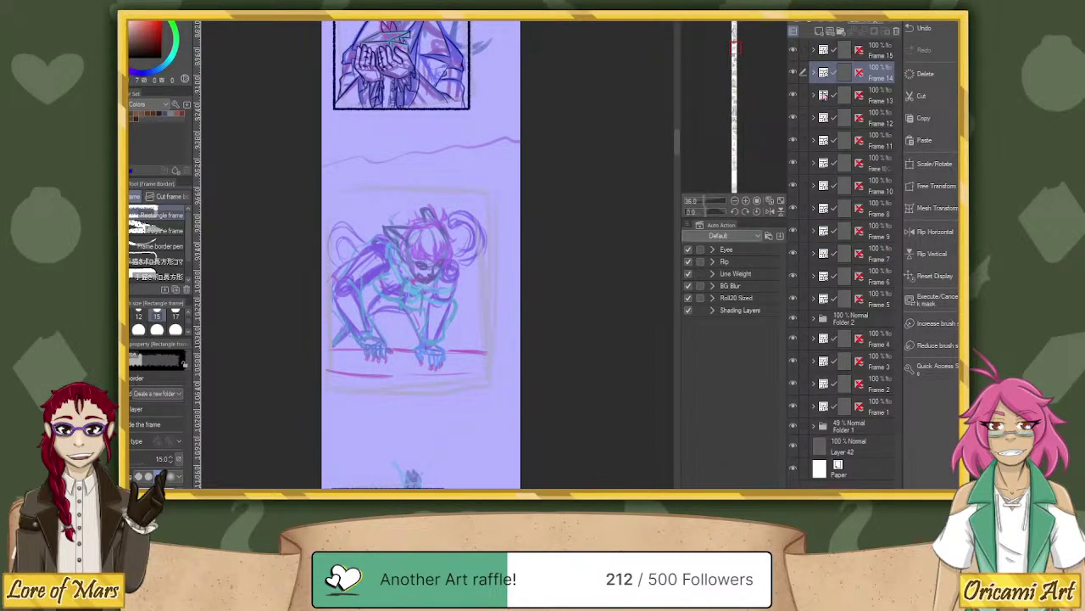
{"action": "left_click", "coordinate": [873, 55]}
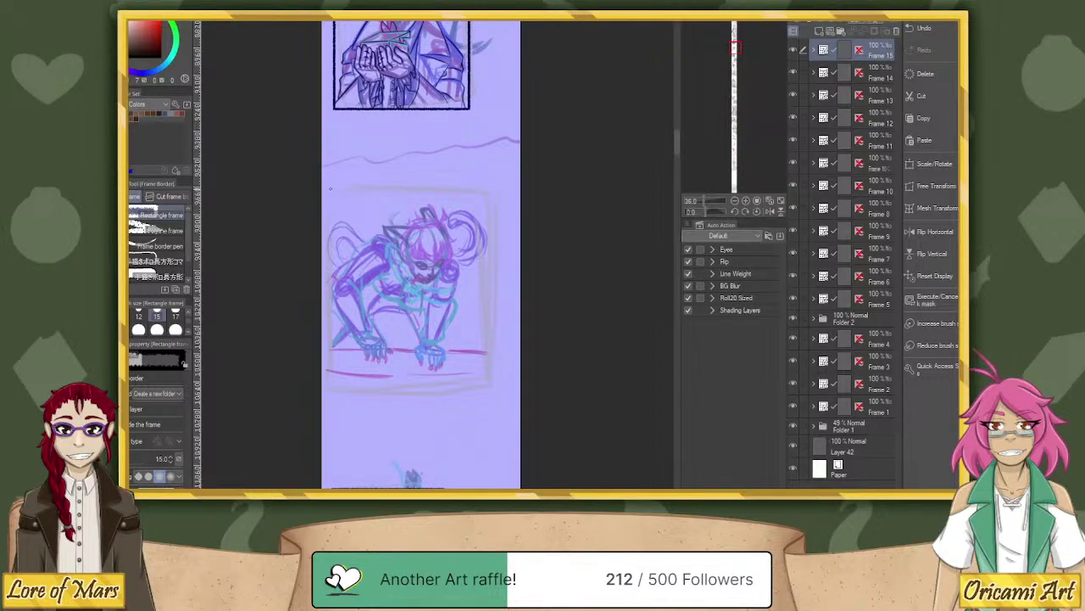
Draw a rectangular Frame 16 panel over the earlier sketch and nudge it slightly left.
{"action": "left_click_drag", "start_coordinate": [331, 189], "coordinate": [494, 389]}
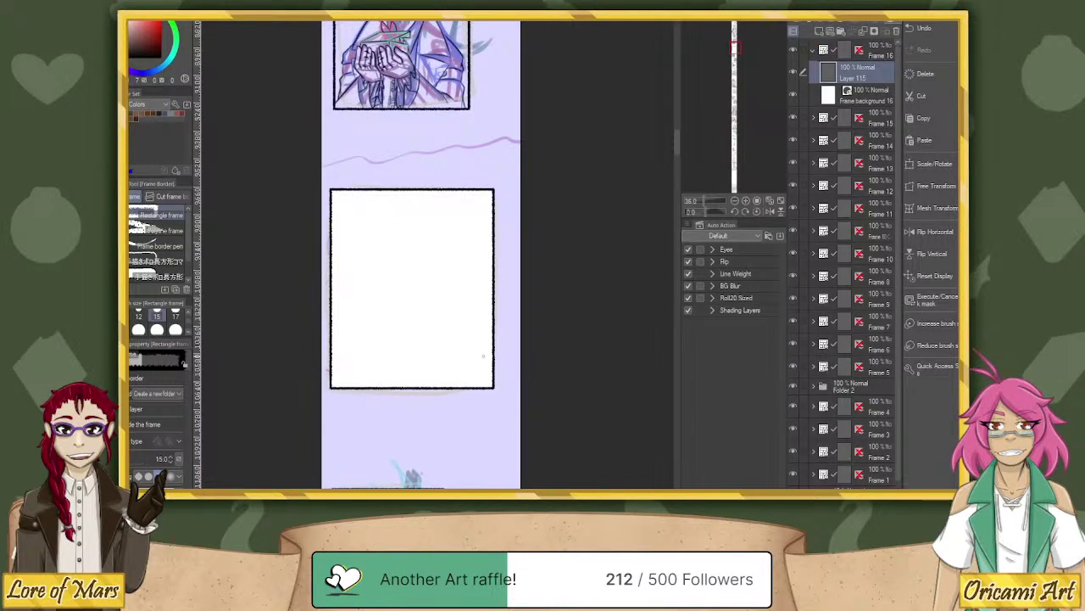
{"action": "left_click", "coordinate": [797, 99]}
{"action": "key", "text": "k"}
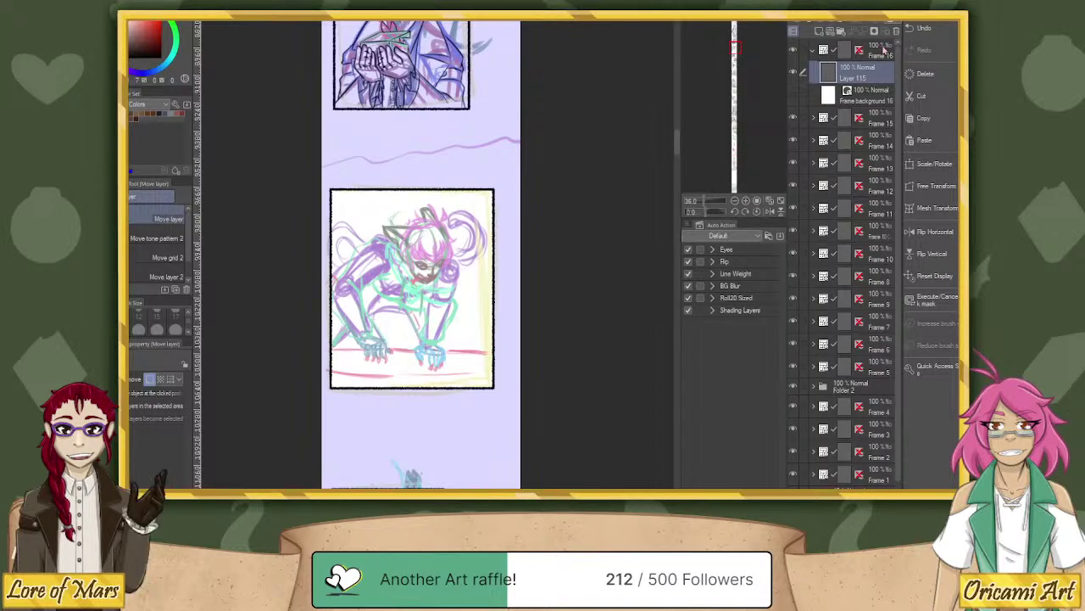
{"action": "left_click", "coordinate": [610, 305], "text": "ctrl"}
{"action": "left_click_drag", "start_coordinate": [618, 312], "coordinate": [616, 312]}
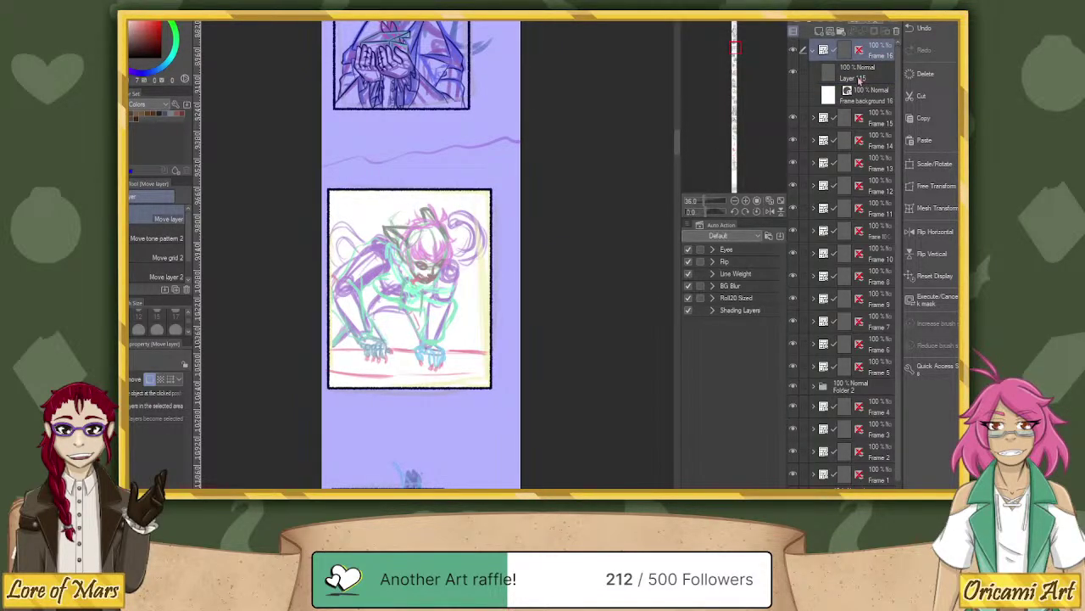
On Layer 115, zoom in with the Pencil and sketch the crouching pose in purple, teal and pink.
{"action": "left_click", "coordinate": [861, 78]}
{"action": "key", "text": "p"}
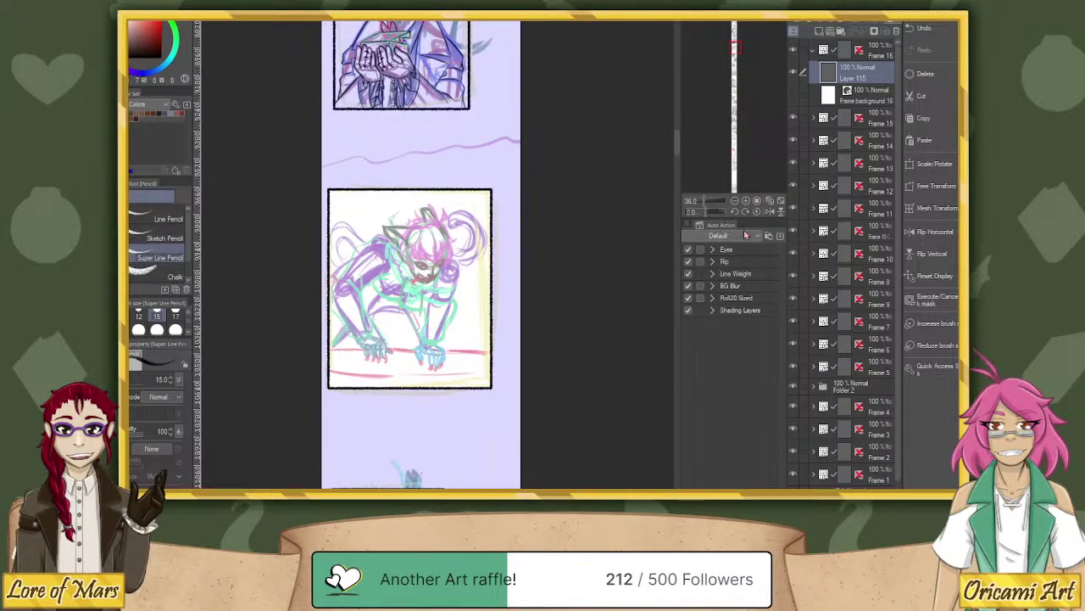
{"action": "left_click_drag", "start_coordinate": [700, 201], "coordinate": [709, 201]}
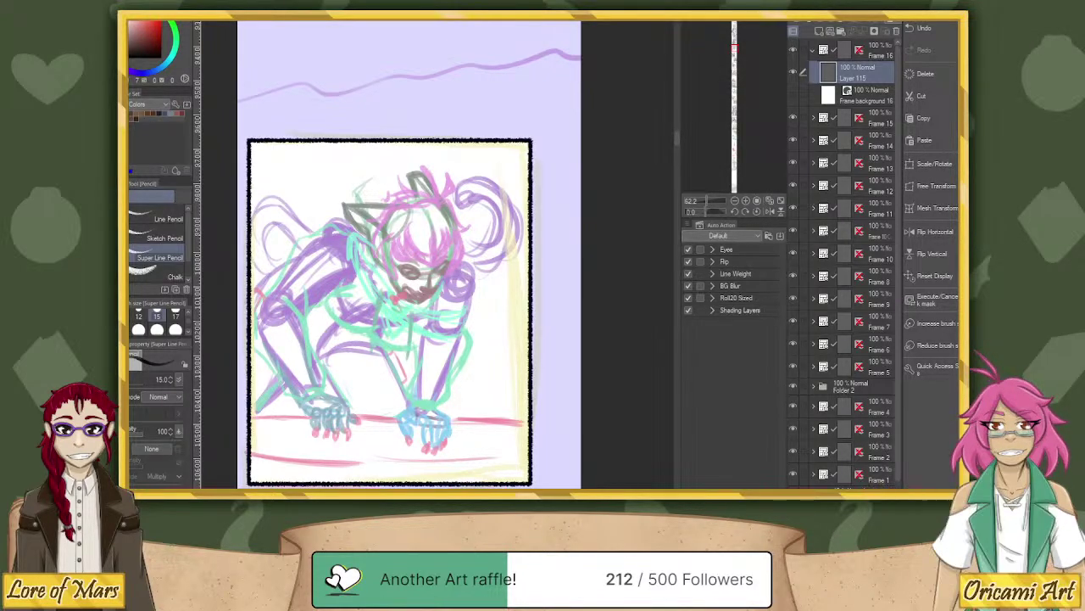
{"action": "key", "text": "alt+Tab"}
Move Chrome over the canvas and preview the First 15-ish Minutes and LIE DOWN Dogz results.
{"action": "mouse_move", "coordinate": [789, 23]}
{"action": "left_mouse_down"}
{"action": "mouse_move", "coordinate": [329, 23]}
{"action": "mouse_move", "coordinate": [344, 11]}
{"action": "left_mouse_up"}
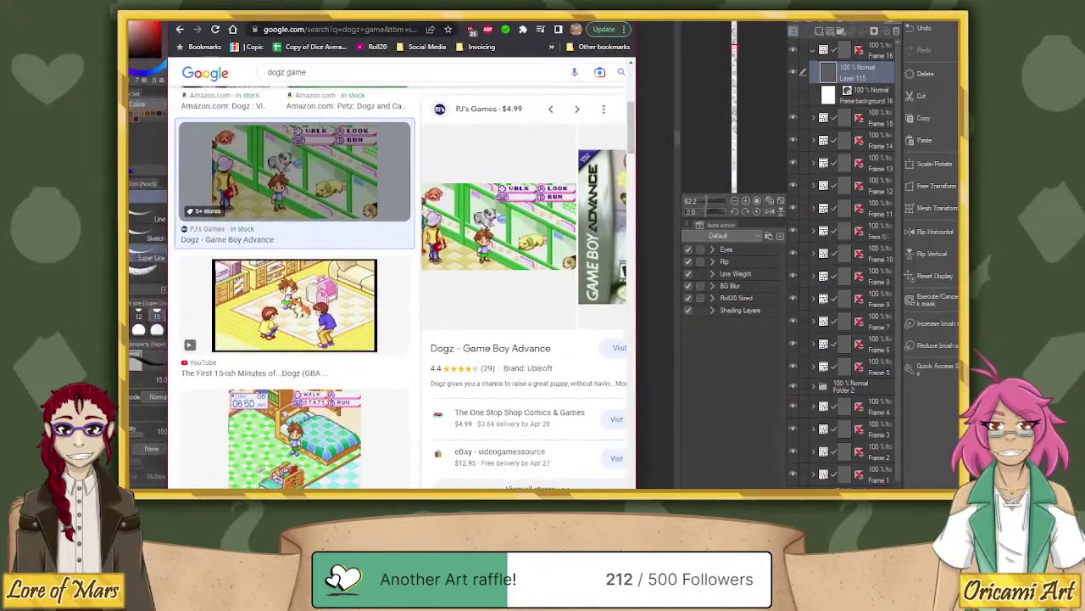
{"action": "left_click", "coordinate": [331, 305]}
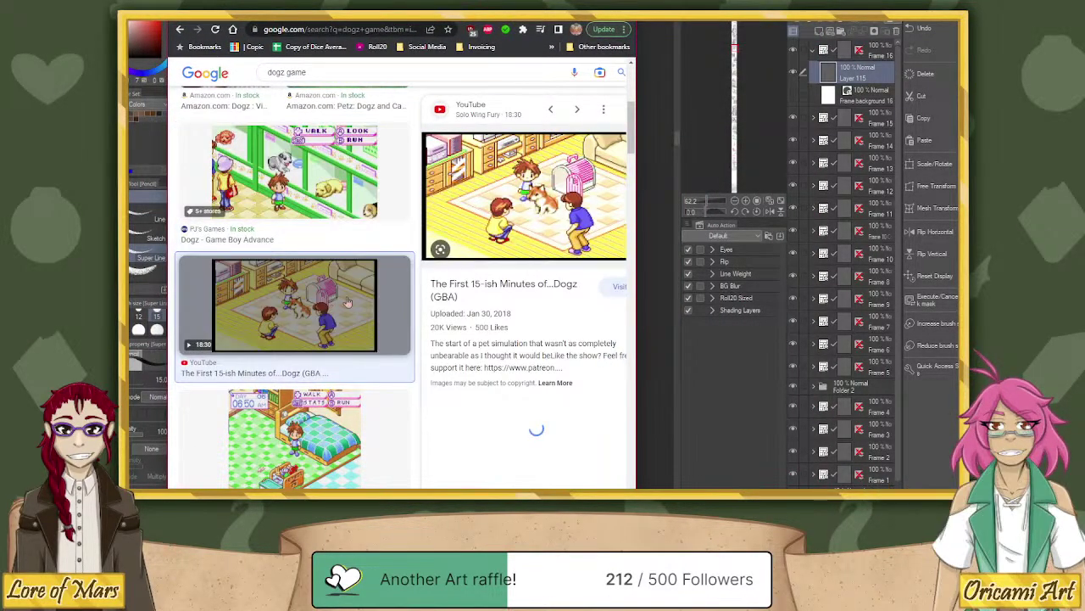
{"action": "key", "text": "Right"}
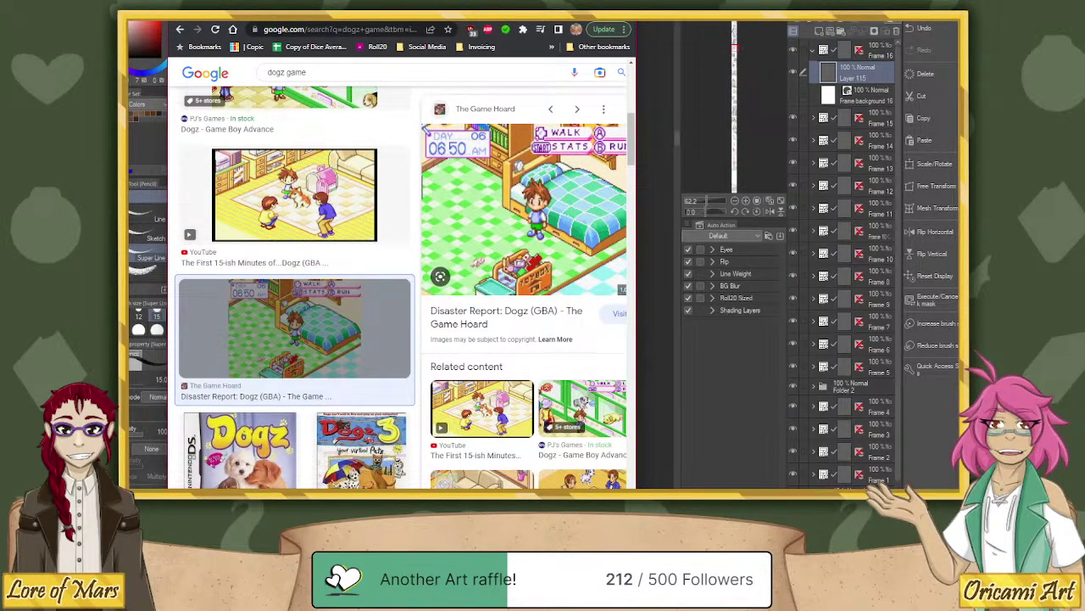
{"action": "scroll", "coordinate": [526, 250], "scroll_direction": "down", "scroll_amount": 4}
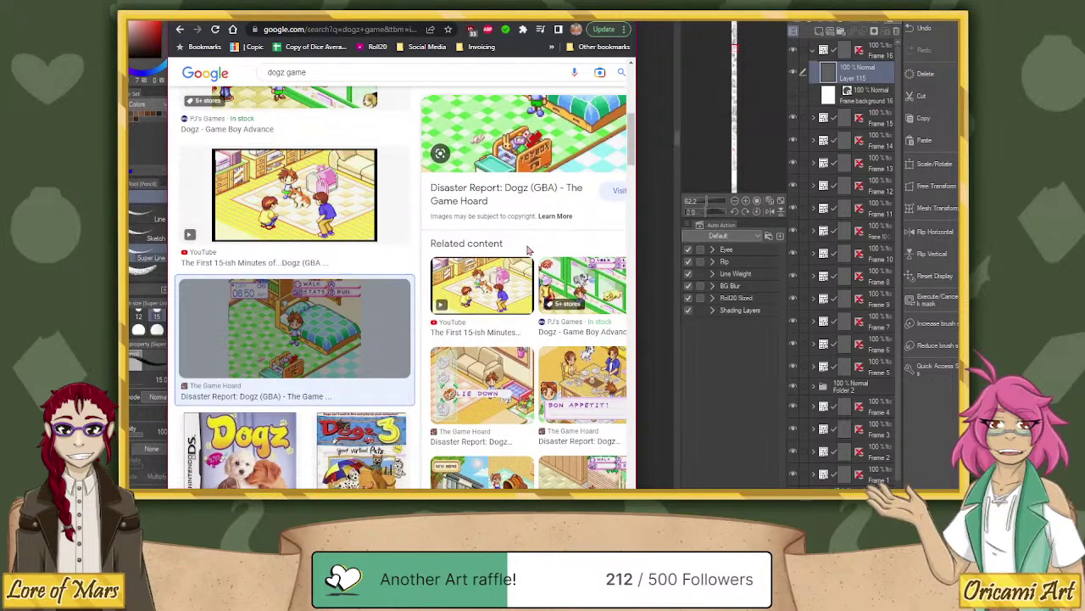
{"action": "left_click", "coordinate": [482, 341]}
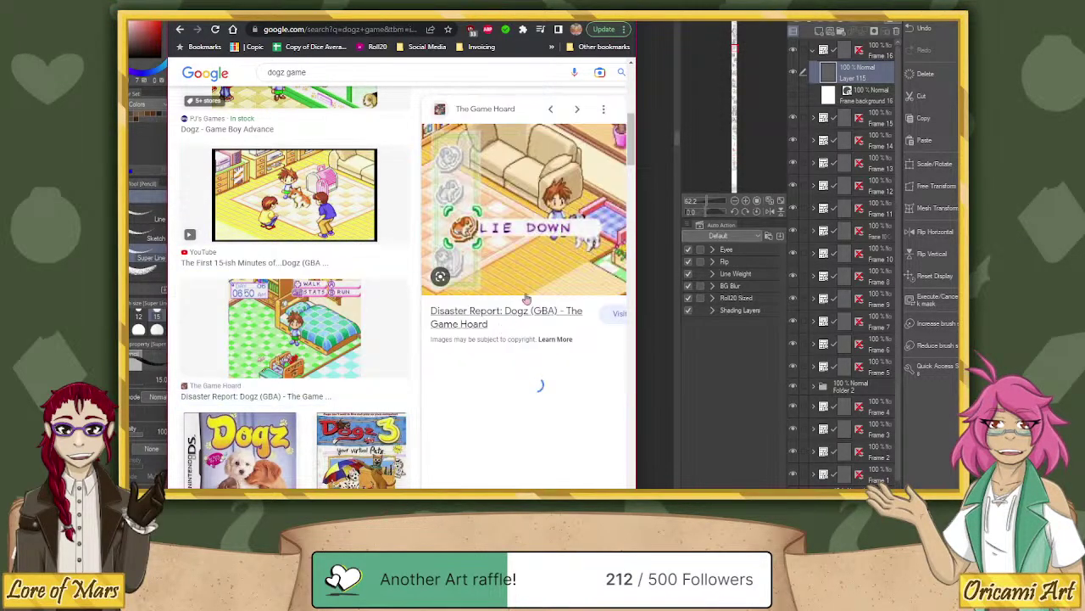
Open the BON APPETIT Dogz screenshot and scroll through the related Dogz reference images.
{"action": "scroll", "coordinate": [559, 255], "scroll_direction": "down", "scroll_amount": 3}
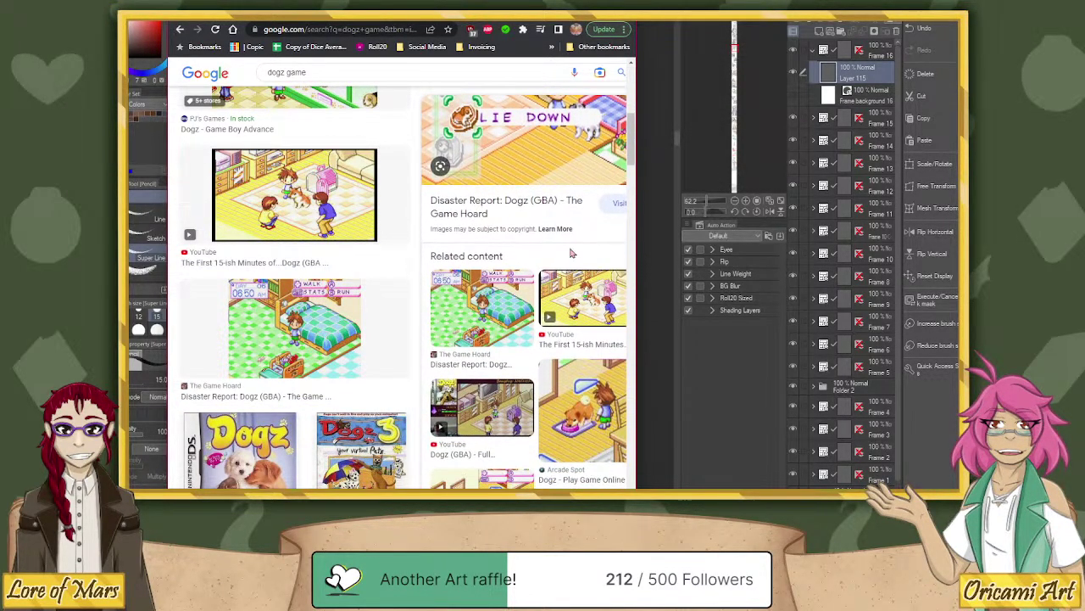
{"action": "left_click", "coordinate": [587, 299]}
{"action": "scroll", "coordinate": [587, 263], "scroll_direction": "down", "scroll_amount": 3}
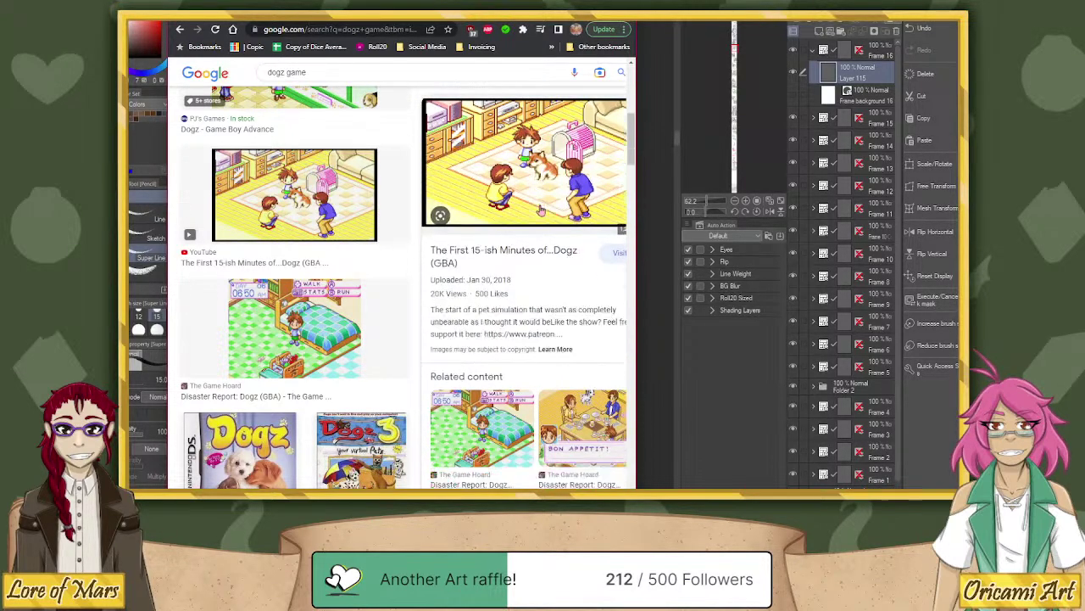
{"action": "left_click", "coordinate": [586, 263]}
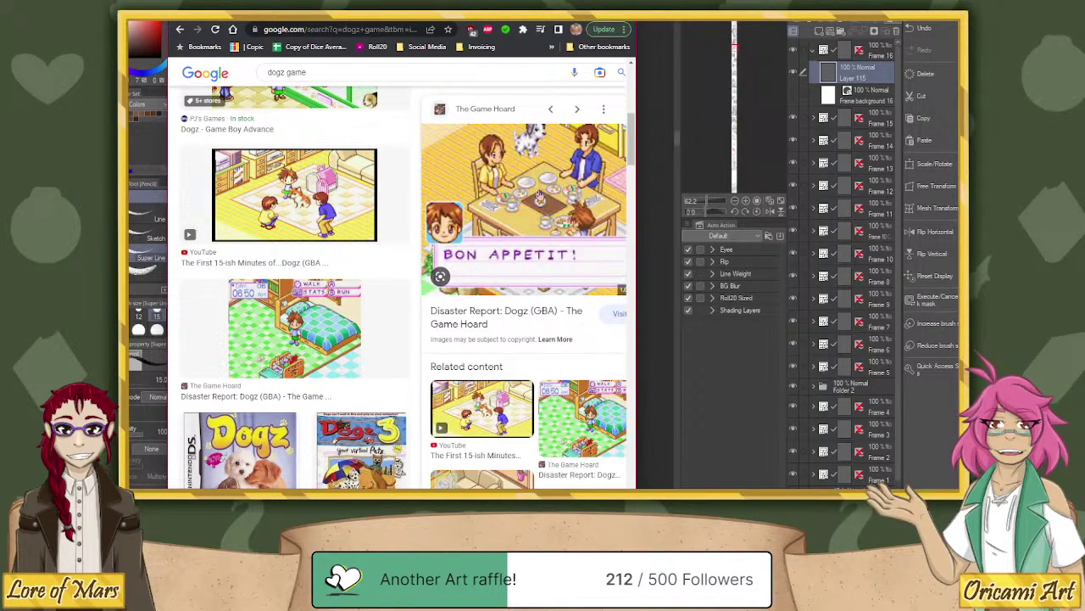
{"action": "scroll", "coordinate": [592, 201], "scroll_direction": "down", "scroll_amount": 10}
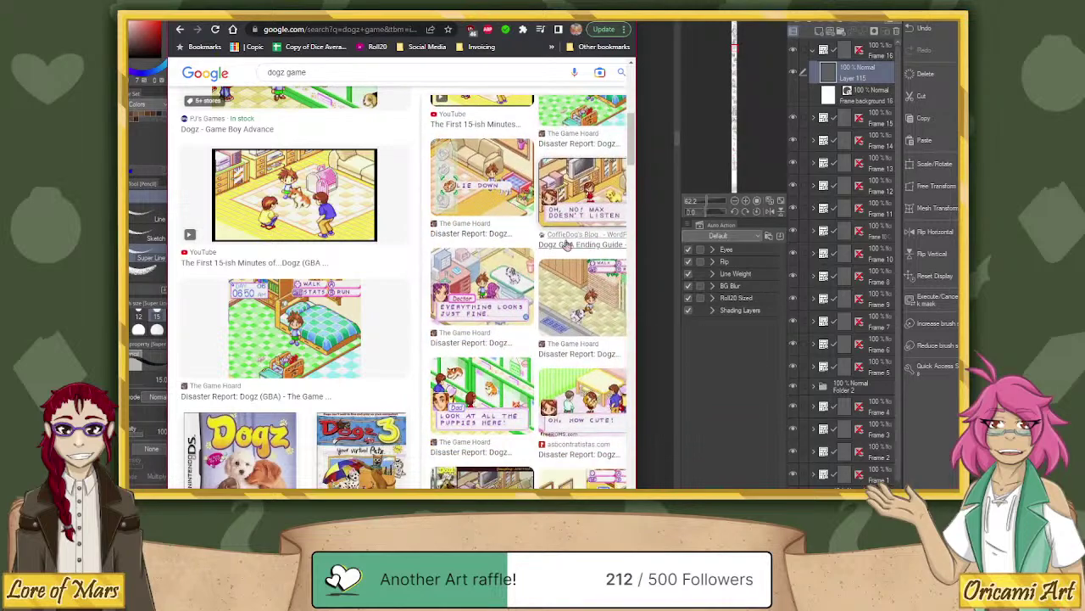
{"action": "scroll", "coordinate": [550, 265], "scroll_direction": "down", "scroll_amount": 2}
{"action": "scroll", "coordinate": [412, 296], "scroll_direction": "down", "scroll_amount": 5}
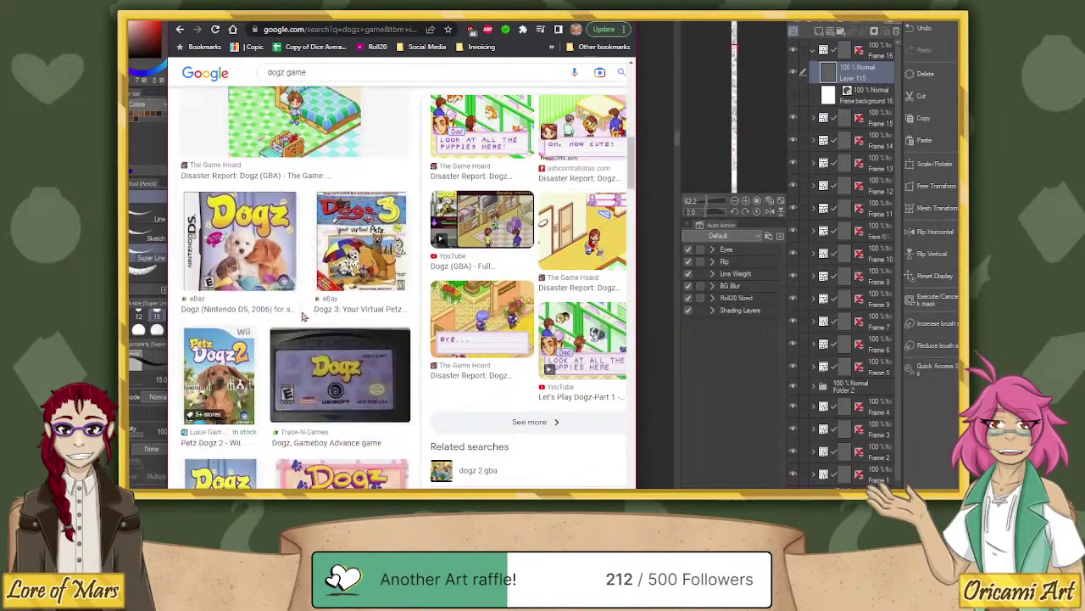
{"action": "scroll", "coordinate": [359, 319], "scroll_direction": "down", "scroll_amount": 2}
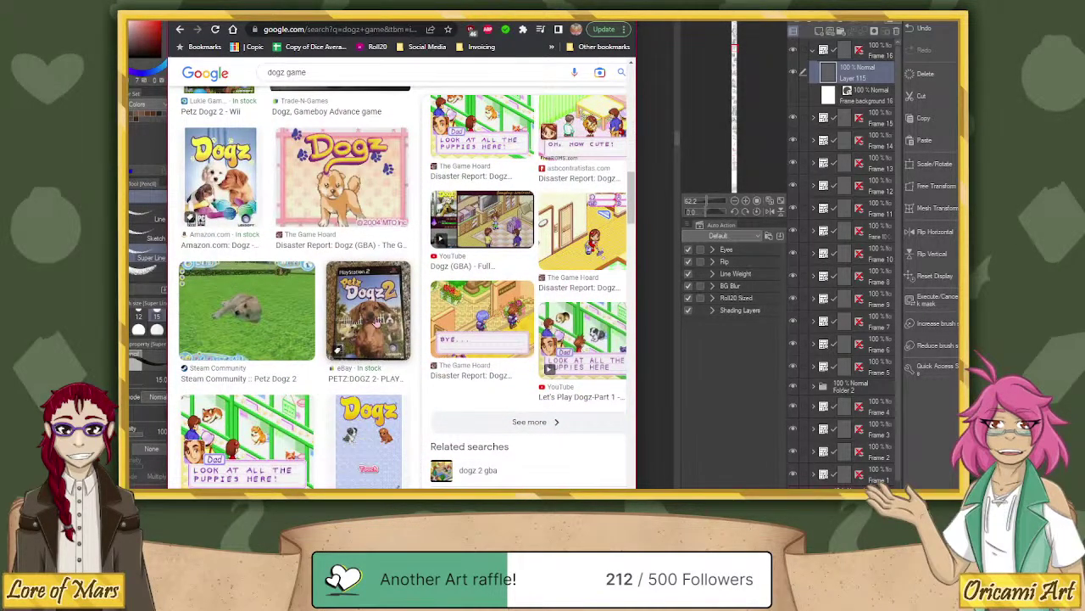
{"action": "scroll", "coordinate": [360, 318], "scroll_direction": "down", "scroll_amount": 3}
{"action": "scroll", "coordinate": [353, 322], "scroll_direction": "down", "scroll_amount": 3}
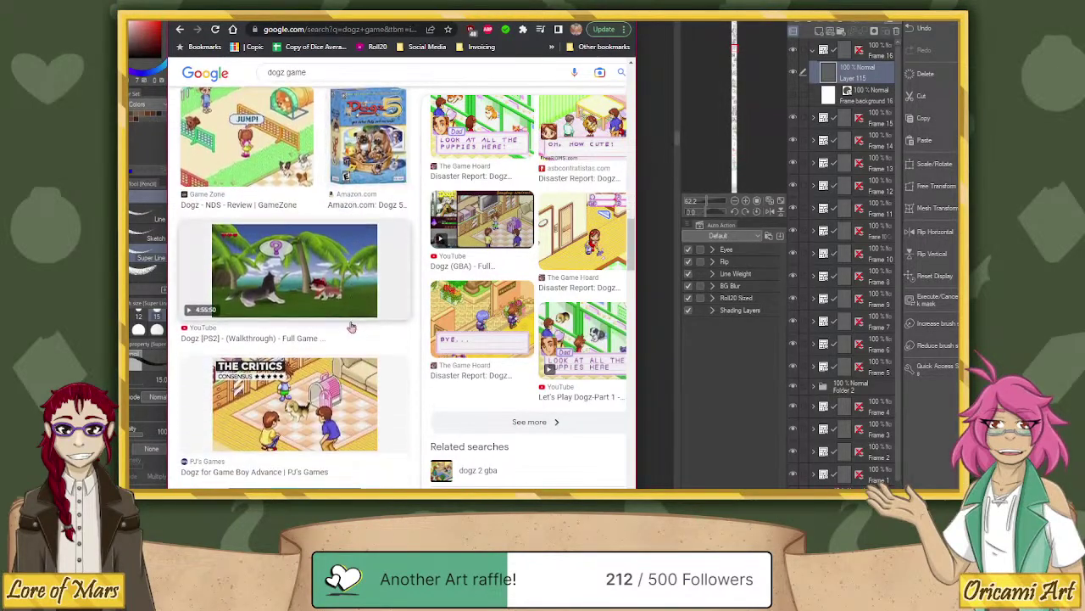
{"action": "scroll", "coordinate": [351, 322], "scroll_direction": "up", "scroll_amount": 4}
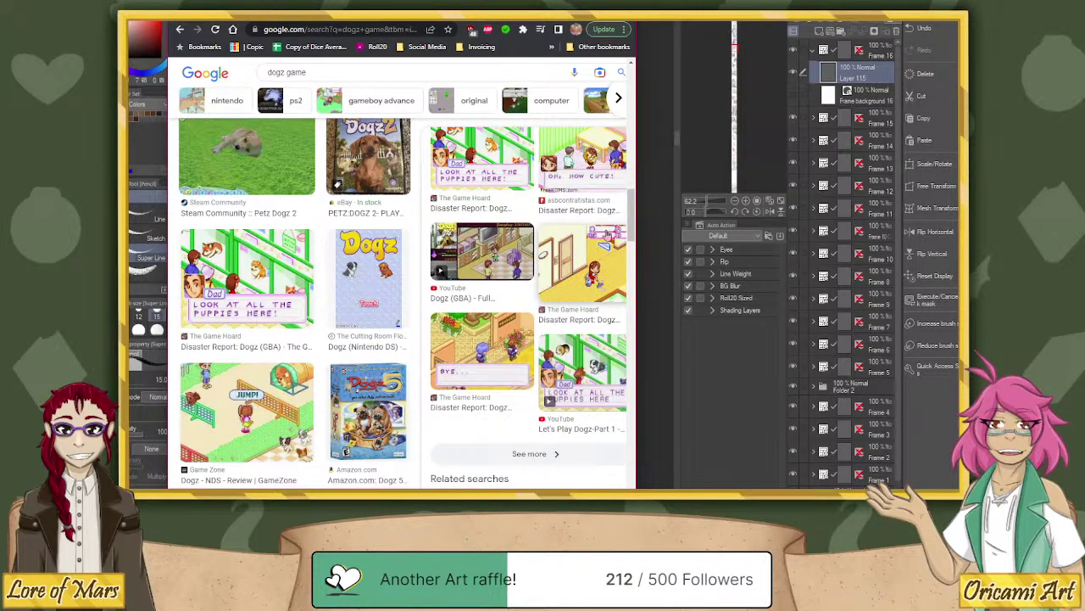
Drag the Chrome window off the right edge to uncover the Frame 16 crouching sketch.
{"action": "left_click_drag", "start_coordinate": [441, 20], "coordinate": [1084, 20]}
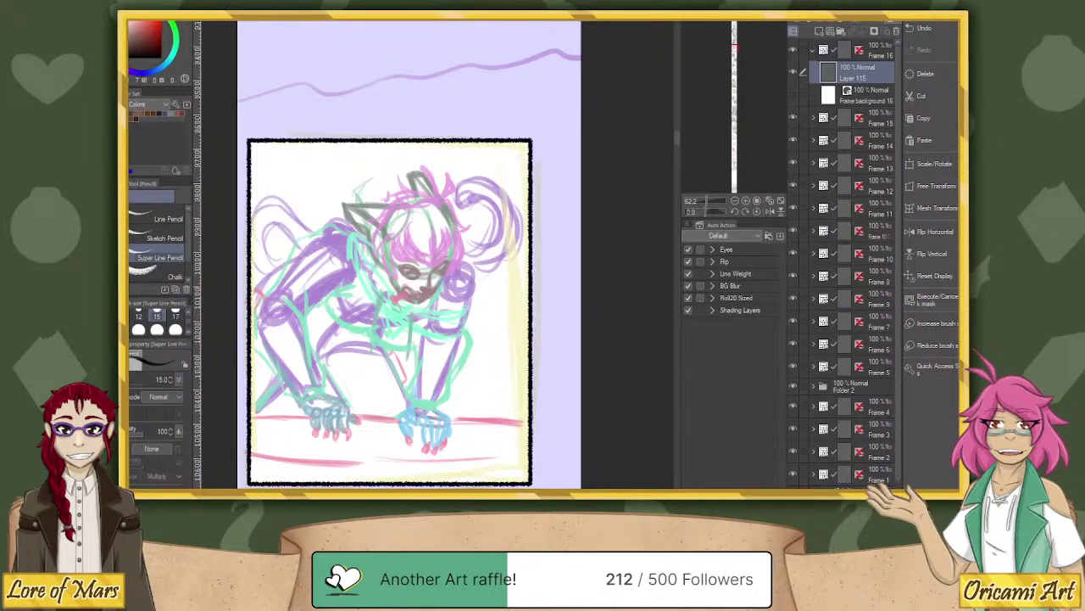
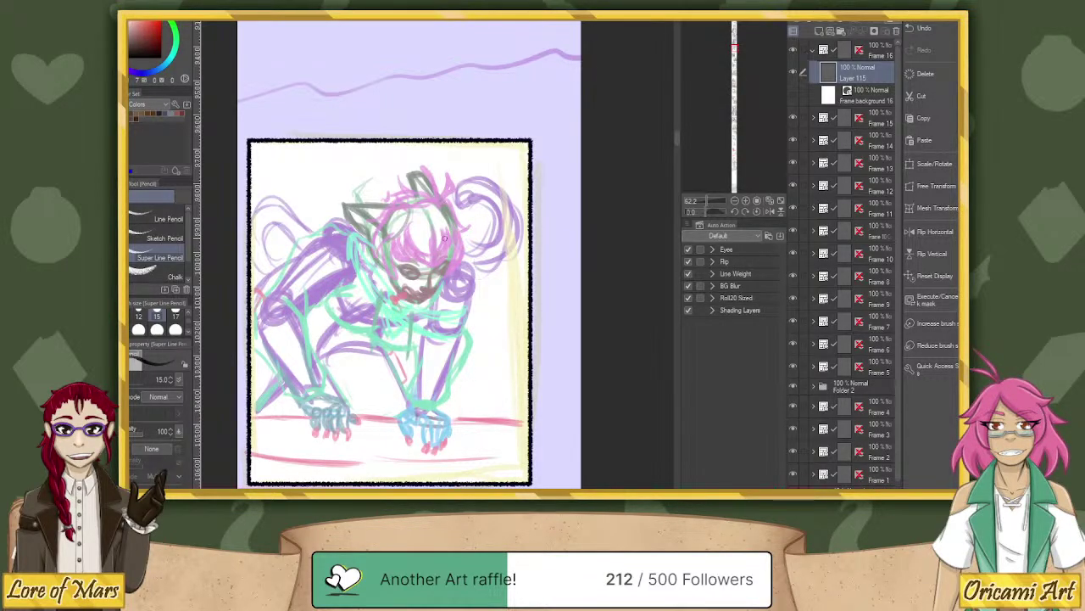
Draw a dark curved hair line across the head top between the ears, retrying after undo.
{"action": "left_click_drag", "start_coordinate": [711, 202], "coordinate": [721, 201]}
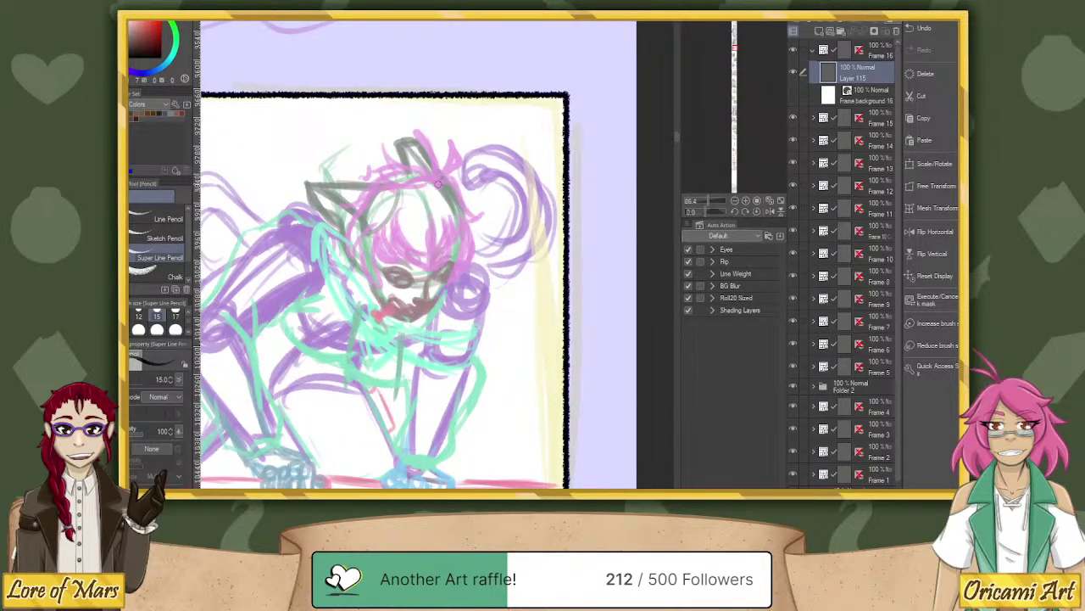
{"action": "mouse_move", "coordinate": [439, 181]}
{"action": "left_mouse_down"}
{"action": "mouse_move", "coordinate": [409, 172]}
{"action": "mouse_move", "coordinate": [391, 148]}
{"action": "left_mouse_up"}
{"action": "key", "text": "ctrl+z"}
{"action": "key", "text": "ctrl+z"}
{"action": "mouse_move", "coordinate": [441, 181]}
{"action": "left_mouse_down"}
{"action": "mouse_move", "coordinate": [401, 184]}
{"action": "mouse_move", "coordinate": [383, 169]}
{"action": "mouse_move", "coordinate": [395, 190]}
{"action": "mouse_move", "coordinate": [441, 184]}
{"action": "mouse_move", "coordinate": [379, 171]}
{"action": "mouse_move", "coordinate": [389, 189]}
{"action": "mouse_move", "coordinate": [340, 209]}
{"action": "left_mouse_up"}
{"action": "key", "text": "ctrl+z"}
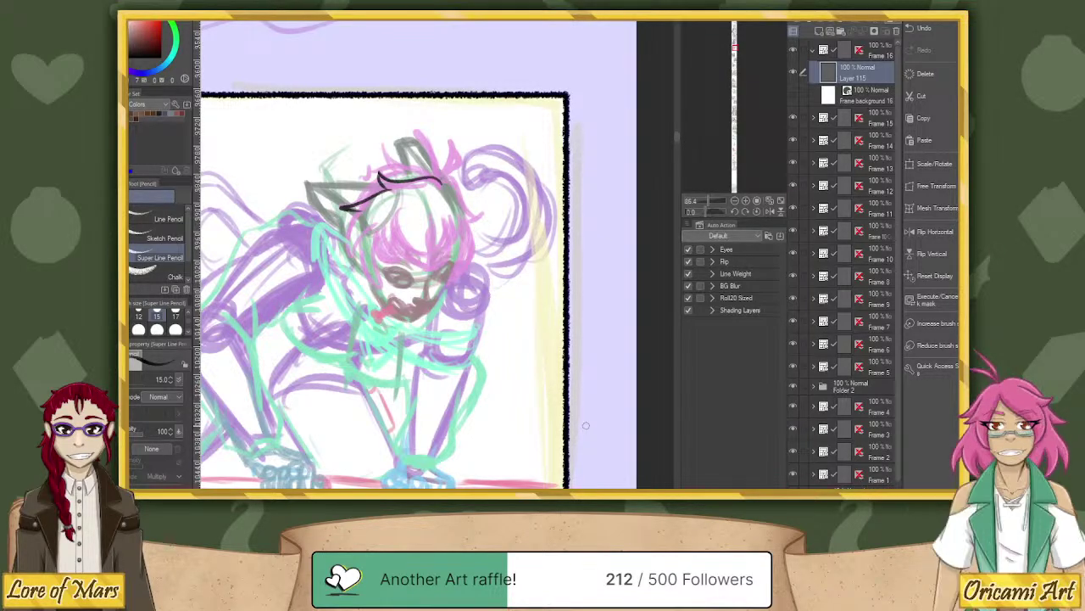
Replace the misdrawn face strokes with a short dark hair curve on the face's right.
{"action": "key", "text": "ctrl+z"}
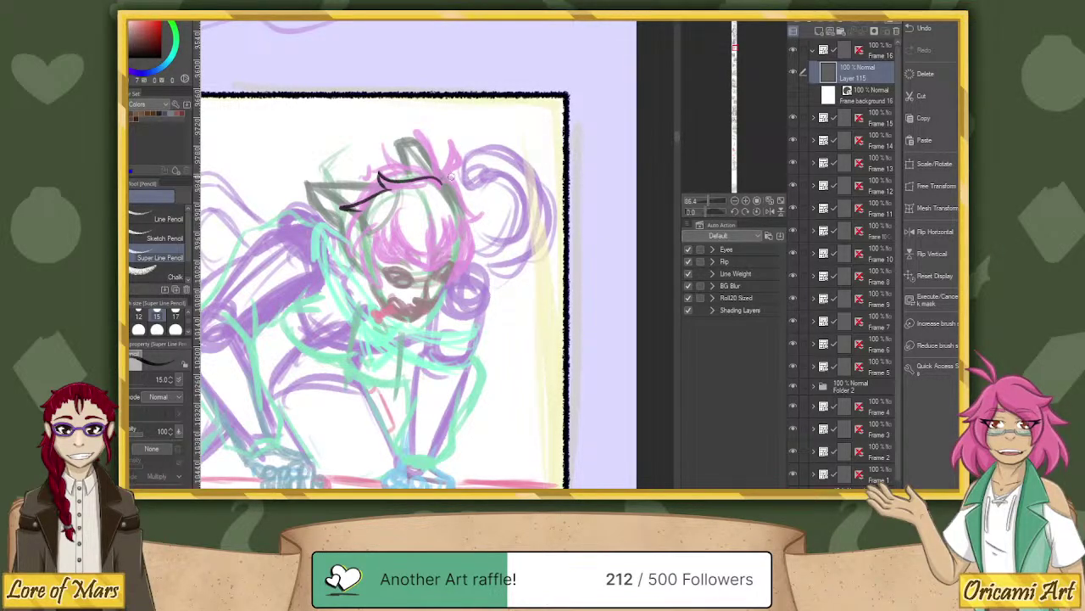
{"action": "key", "text": "ctrl+z"}
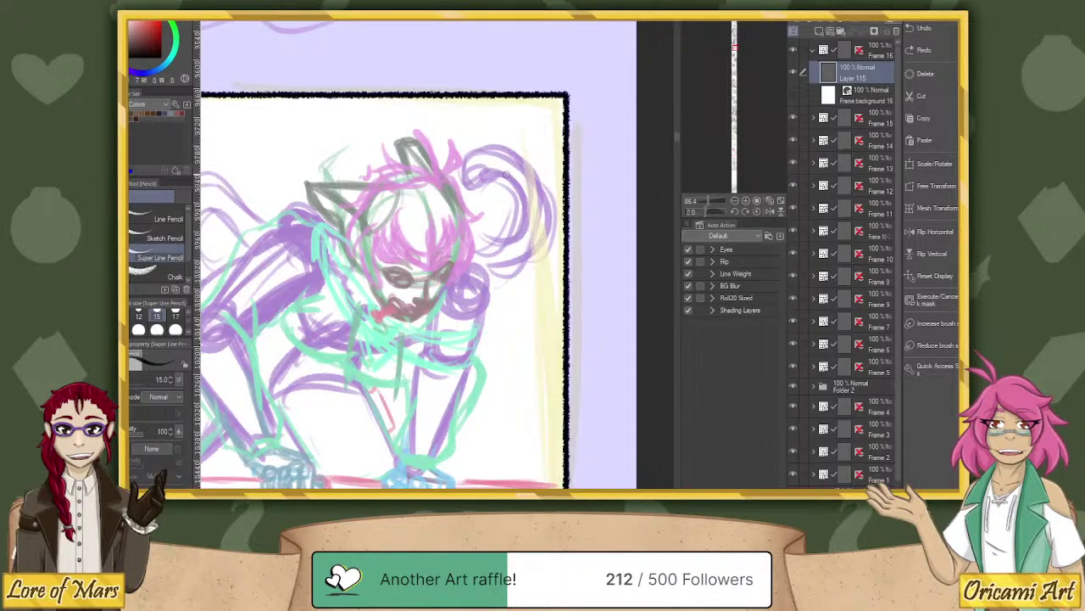
{"action": "mouse_move", "coordinate": [396, 214]}
{"action": "left_mouse_down"}
{"action": "mouse_move", "coordinate": [410, 252]}
{"action": "mouse_move", "coordinate": [441, 270]}
{"action": "mouse_move", "coordinate": [400, 226]}
{"action": "mouse_move", "coordinate": [440, 270]}
{"action": "left_mouse_up"}
{"action": "key", "text": "ctrl+z"}
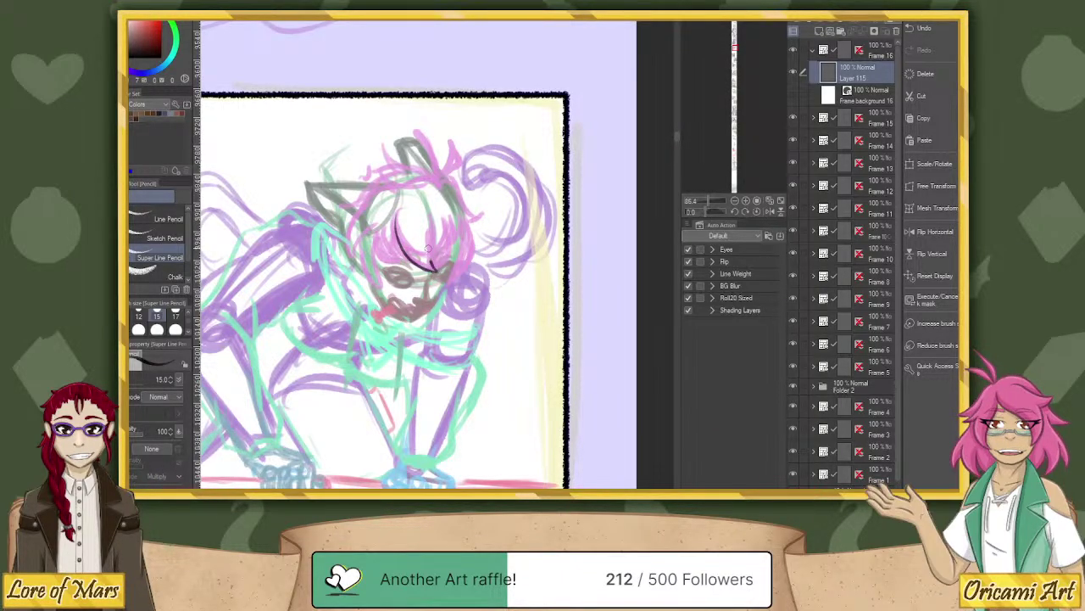
{"action": "mouse_move", "coordinate": [429, 222]}
{"action": "left_mouse_down"}
{"action": "mouse_move", "coordinate": [445, 265]}
{"action": "mouse_move", "coordinate": [435, 268]}
{"action": "mouse_move", "coordinate": [462, 224]}
{"action": "left_mouse_up"}
{"action": "key", "text": "ctrl+z"}
{"action": "left_click_drag", "start_coordinate": [433, 272], "coordinate": [457, 218]}
{"action": "key", "text": "ctrl+z"}
{"action": "left_click_drag", "start_coordinate": [434, 269], "coordinate": [463, 215]}
Draw dark hair strands down the left and left-centre of the face.
{"action": "left_click_drag", "start_coordinate": [377, 227], "coordinate": [399, 259]}
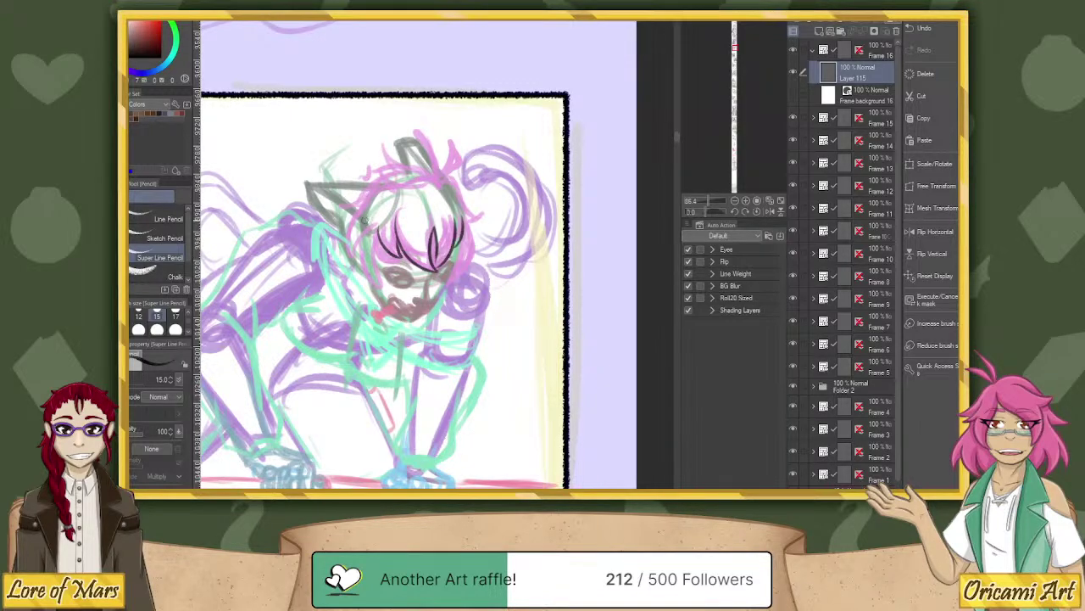
{"action": "mouse_move", "coordinate": [370, 199]}
{"action": "left_mouse_down"}
{"action": "mouse_move", "coordinate": [346, 232]}
{"action": "mouse_move", "coordinate": [349, 254]}
{"action": "mouse_move", "coordinate": [380, 227]}
{"action": "mouse_move", "coordinate": [366, 202]}
{"action": "mouse_move", "coordinate": [346, 258]}
{"action": "left_mouse_up"}
{"action": "key", "text": "ctrl+z"}
{"action": "key", "text": "ctrl+z"}
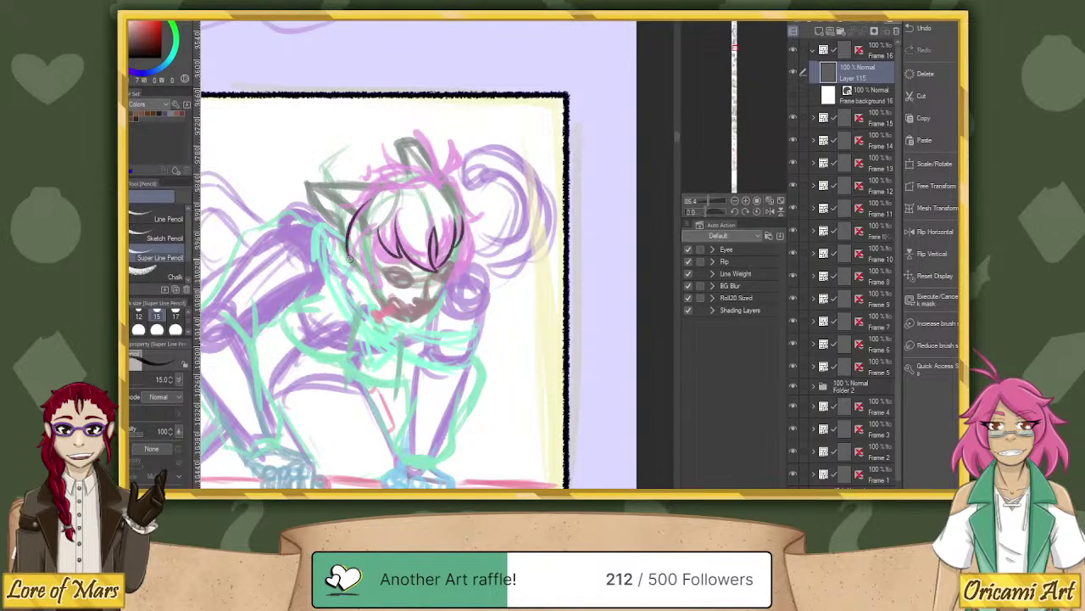
{"action": "left_click_drag", "start_coordinate": [379, 226], "coordinate": [356, 251]}
{"action": "left_click_drag", "start_coordinate": [375, 287], "coordinate": [375, 234]}
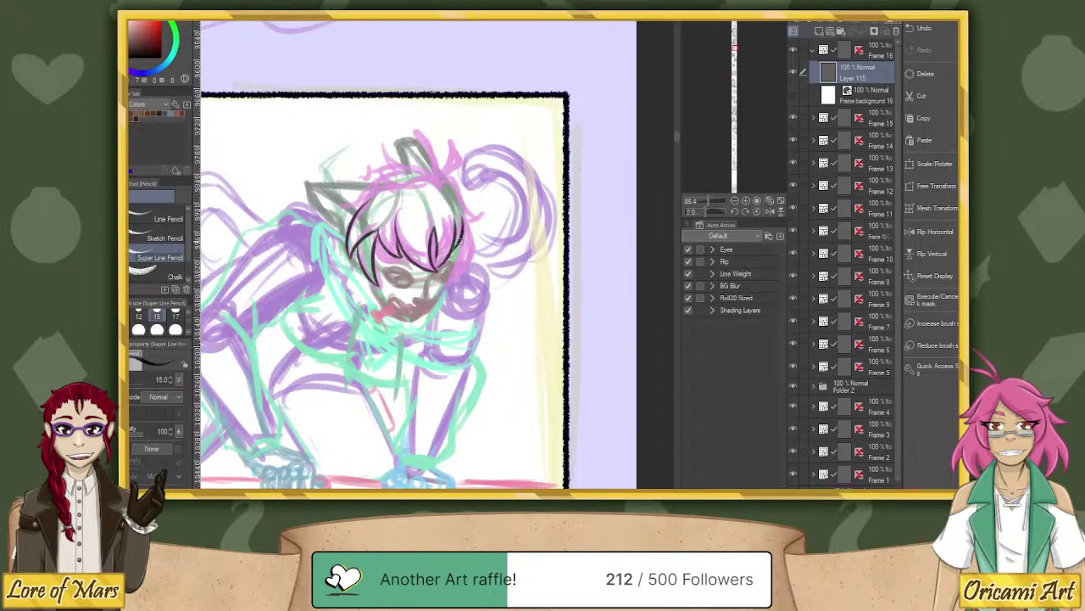
Draw a dark line along the face's right side and a hair curve across the head top.
{"action": "left_click_drag", "start_coordinate": [457, 271], "coordinate": [469, 217]}
{"action": "key", "text": "ctrl+z"}
{"action": "left_click_drag", "start_coordinate": [454, 290], "coordinate": [469, 217]}
{"action": "key", "text": "ctrl+z"}
{"action": "mouse_move", "coordinate": [449, 288]}
{"action": "left_mouse_down"}
{"action": "mouse_move", "coordinate": [469, 223]}
{"action": "mouse_move", "coordinate": [451, 153]}
{"action": "mouse_move", "coordinate": [440, 181]}
{"action": "mouse_move", "coordinate": [477, 222]}
{"action": "left_mouse_up"}
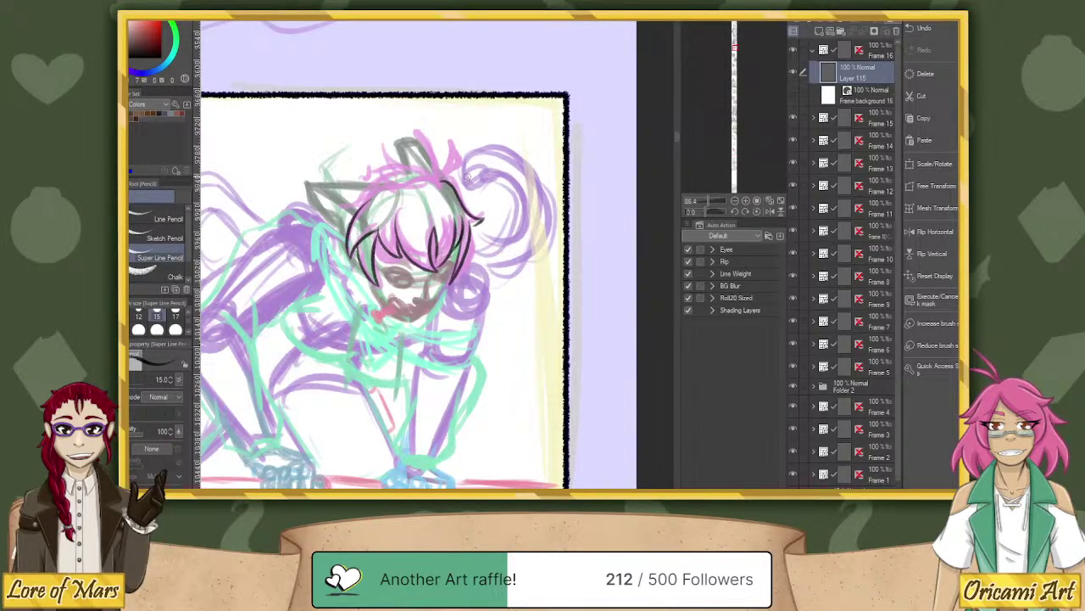
{"action": "mouse_move", "coordinate": [435, 177]}
{"action": "left_mouse_down"}
{"action": "mouse_move", "coordinate": [387, 179]}
{"action": "mouse_move", "coordinate": [381, 167]}
{"action": "mouse_move", "coordinate": [405, 180]}
{"action": "left_mouse_up"}
With the view rotated about 55 degrees, sketch a spiky dark hair lock, then reset the rotation.
{"action": "mouse_move", "coordinate": [402, 180]}
{"action": "left_mouse_down"}
{"action": "mouse_move", "coordinate": [426, 162]}
{"action": "mouse_move", "coordinate": [407, 128]}
{"action": "mouse_move", "coordinate": [436, 169]}
{"action": "mouse_move", "coordinate": [446, 140]}
{"action": "mouse_move", "coordinate": [455, 168]}
{"action": "mouse_move", "coordinate": [462, 161]}
{"action": "left_mouse_up"}
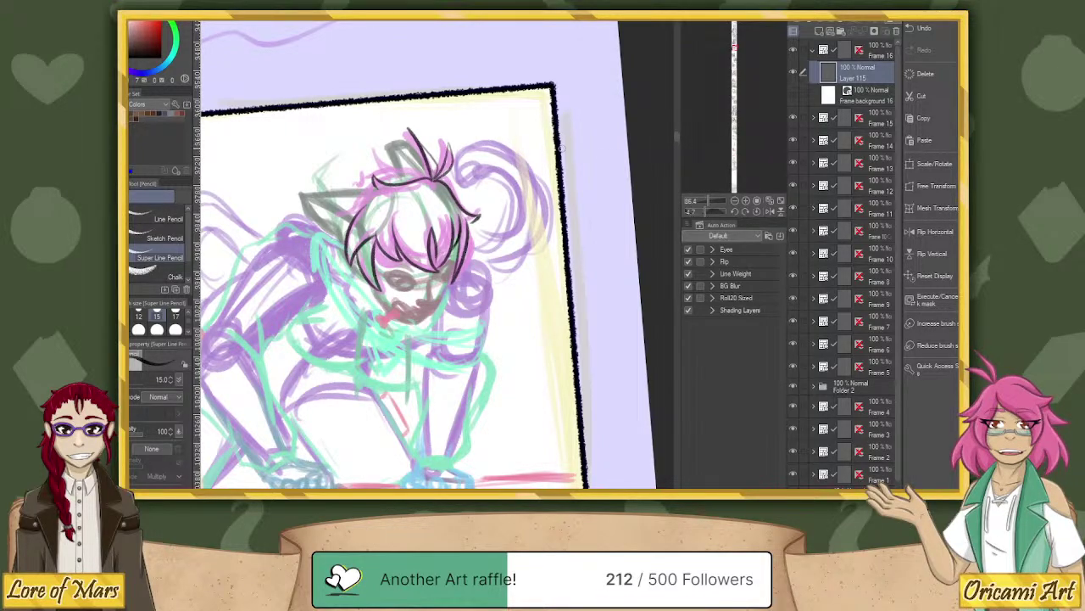
{"action": "left_click_drag", "start_coordinate": [723, 225], "coordinate": [703, 213]}
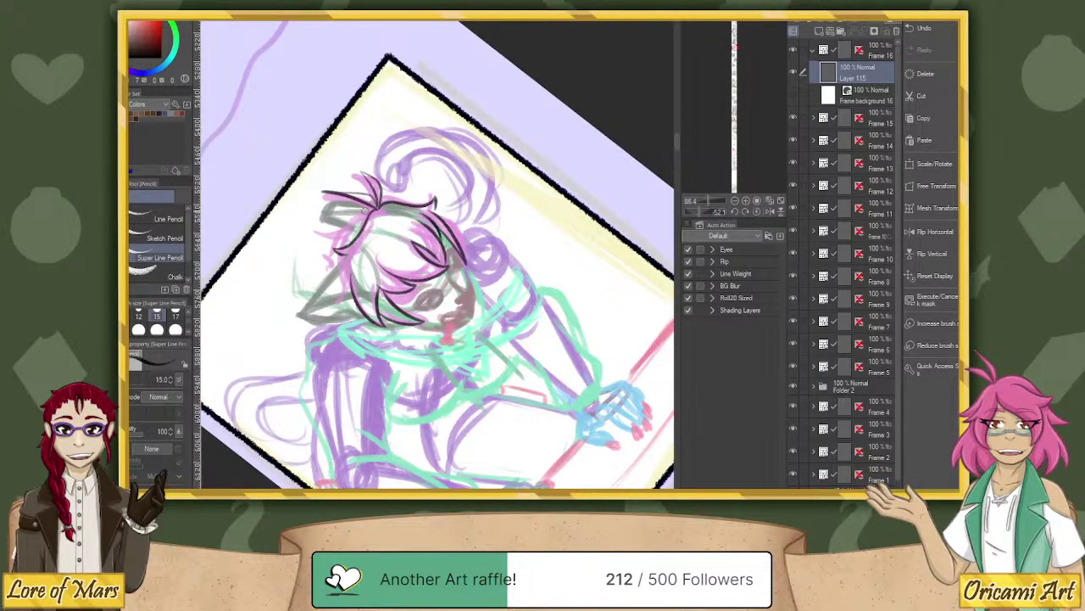
{"action": "mouse_move", "coordinate": [370, 205]}
{"action": "left_mouse_down"}
{"action": "mouse_move", "coordinate": [317, 229]}
{"action": "mouse_move", "coordinate": [345, 232]}
{"action": "left_mouse_up"}
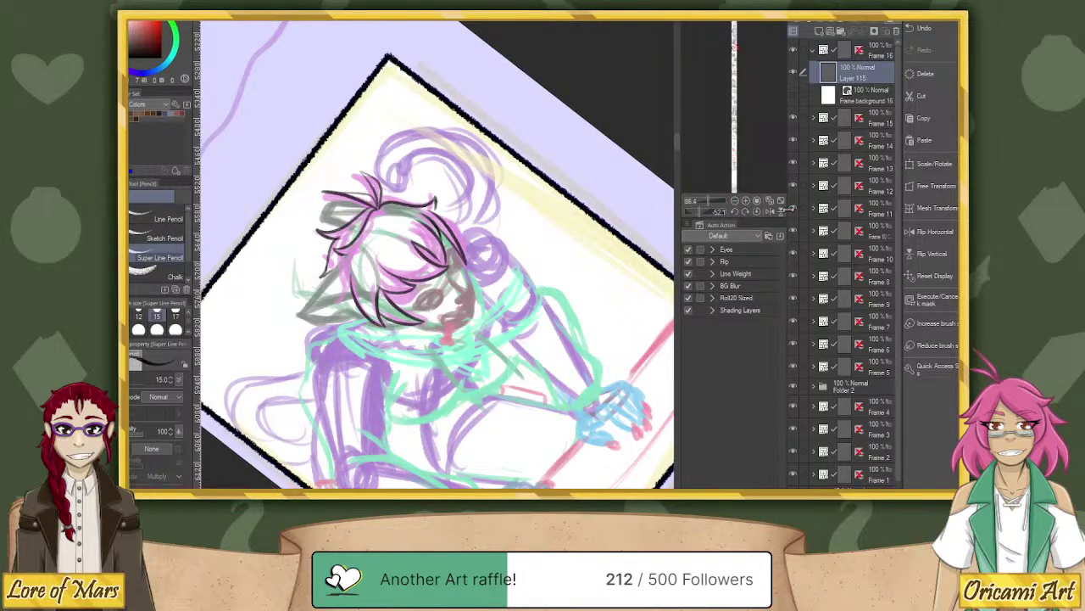
{"action": "left_click", "coordinate": [753, 212]}
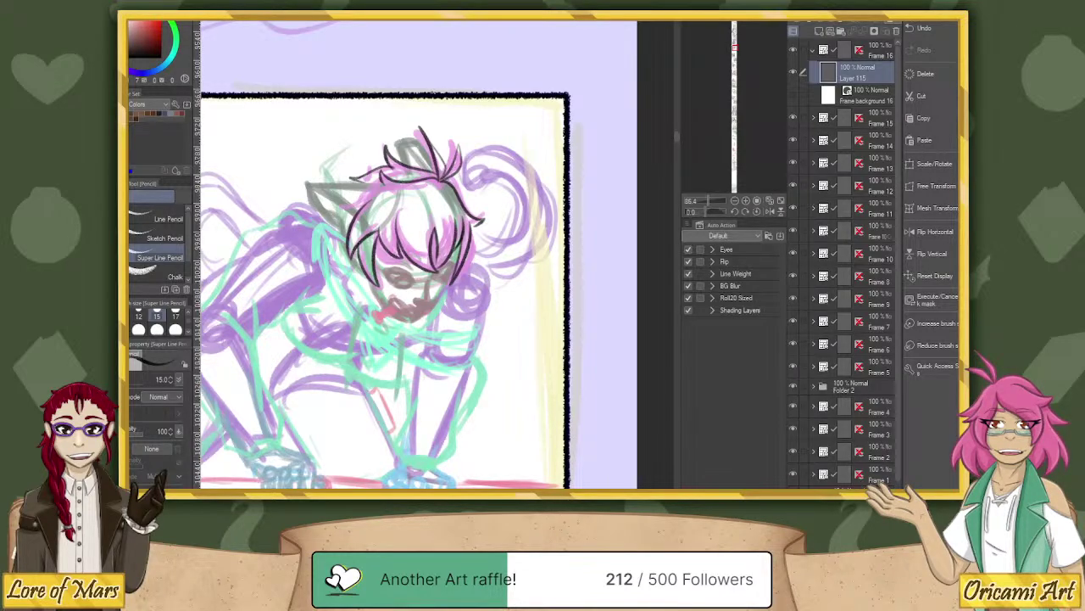
Zoom out and pan until the whole frame 16 drawing and the panel's bottom edge are visible.
{"action": "scroll", "coordinate": [536, 290], "scroll_direction": "down", "scroll_amount": 1}
{"action": "scroll", "coordinate": [535, 291], "scroll_direction": "down", "scroll_amount": 1}
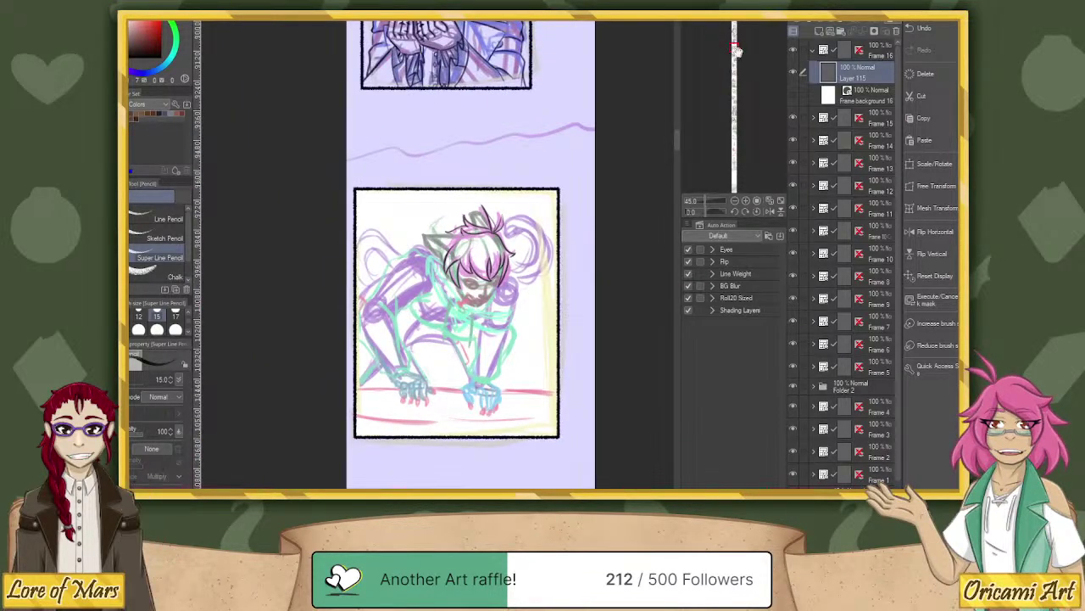
{"action": "left_click_drag", "start_coordinate": [736, 48], "coordinate": [736, 49]}
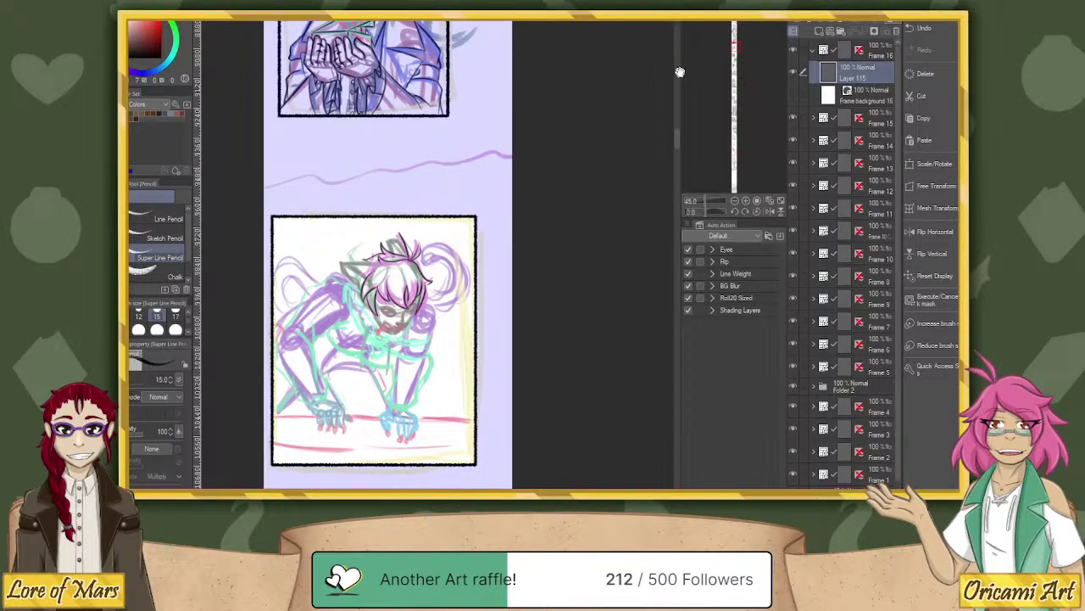